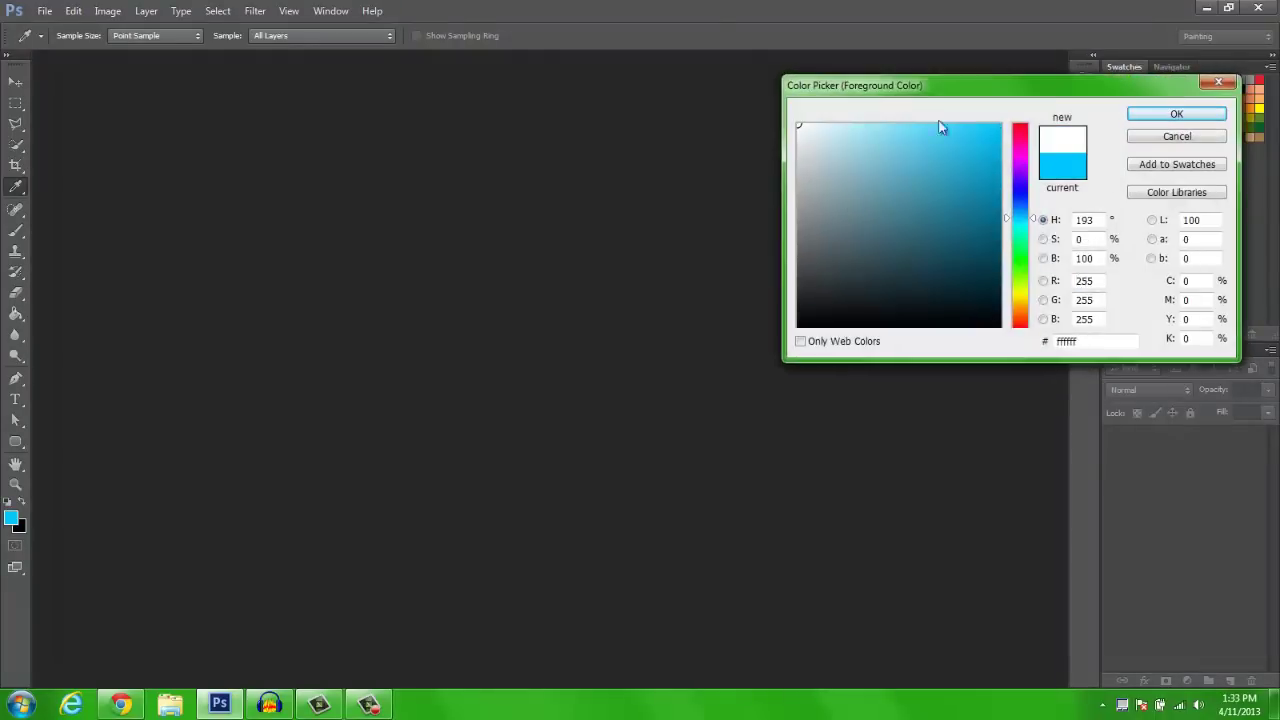
- Set the foreground color to white and create a new 1280 × 720 pixel document named Tutorial Thumbnail
left_click(1168, 114)
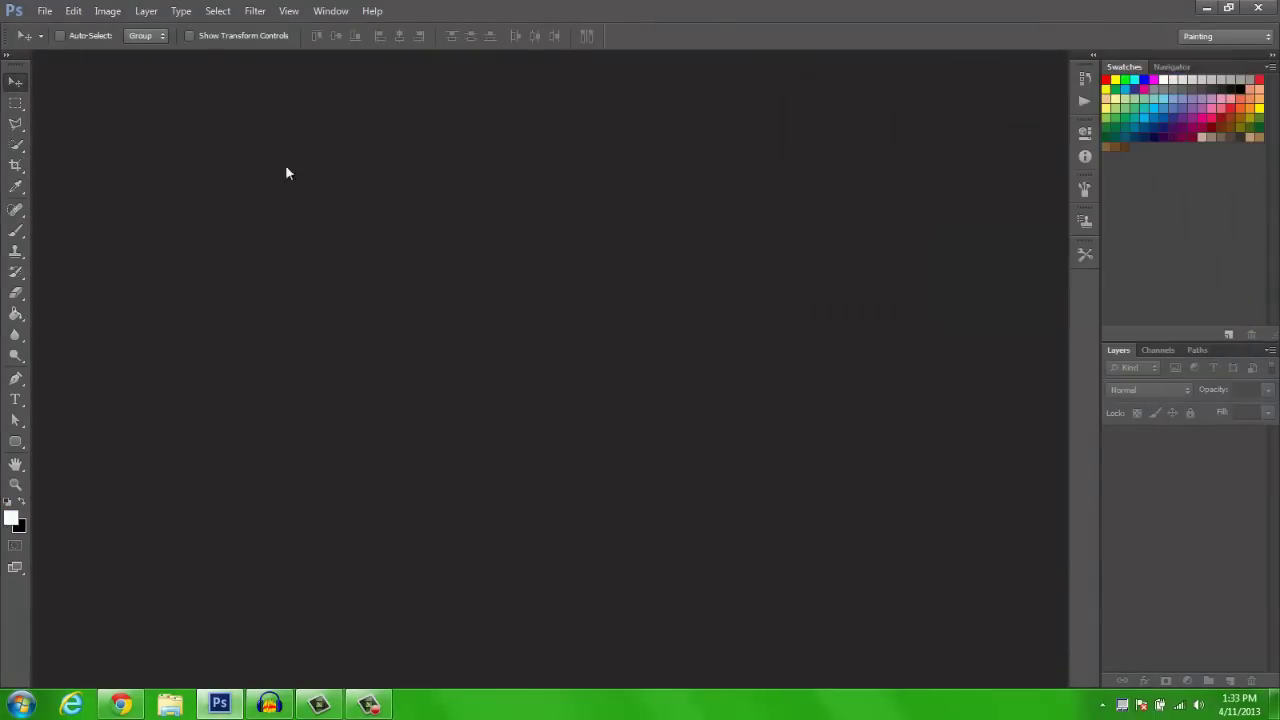
left_click(45, 11)
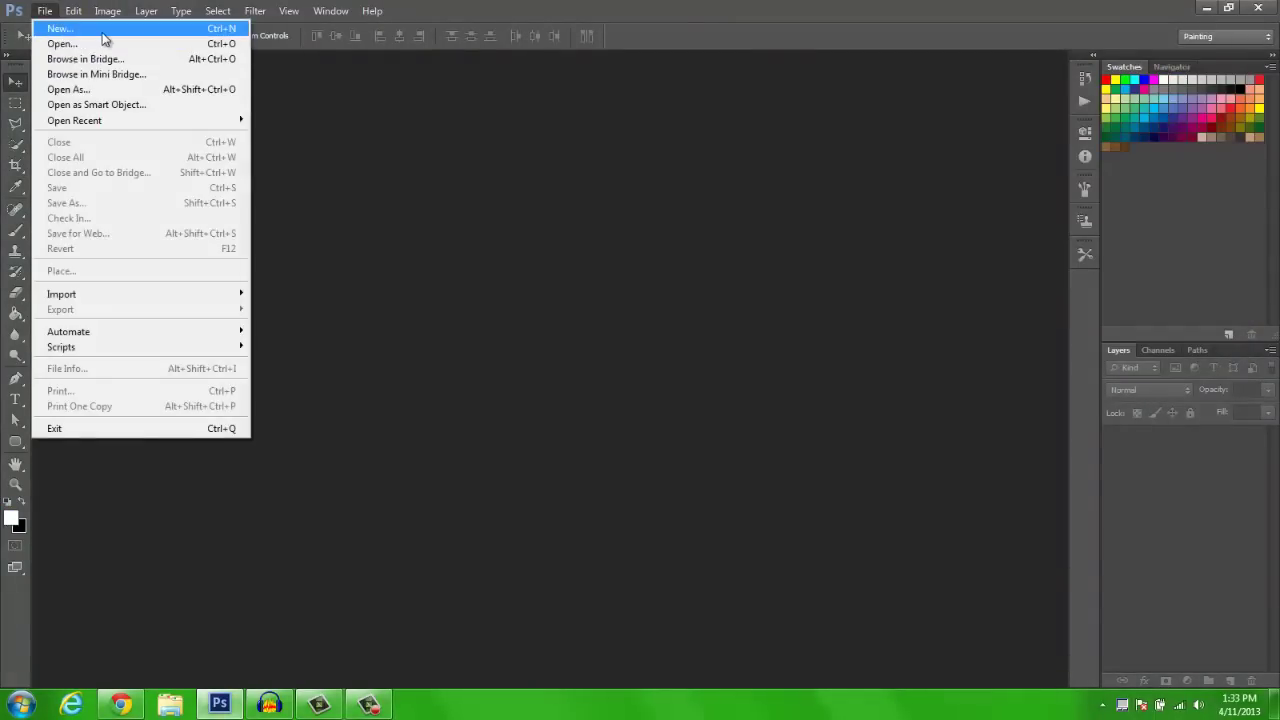
left_click(95, 27)
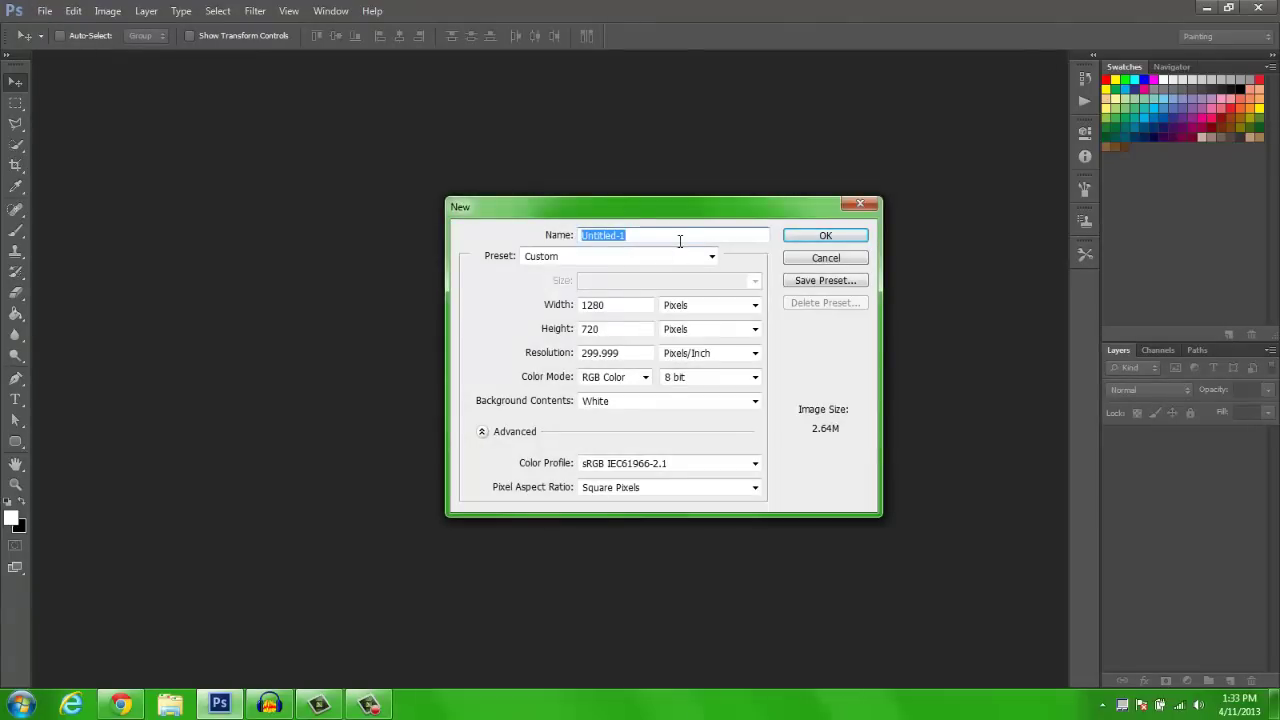
type("Tutorial Thumbnail")
left_click(617, 303)
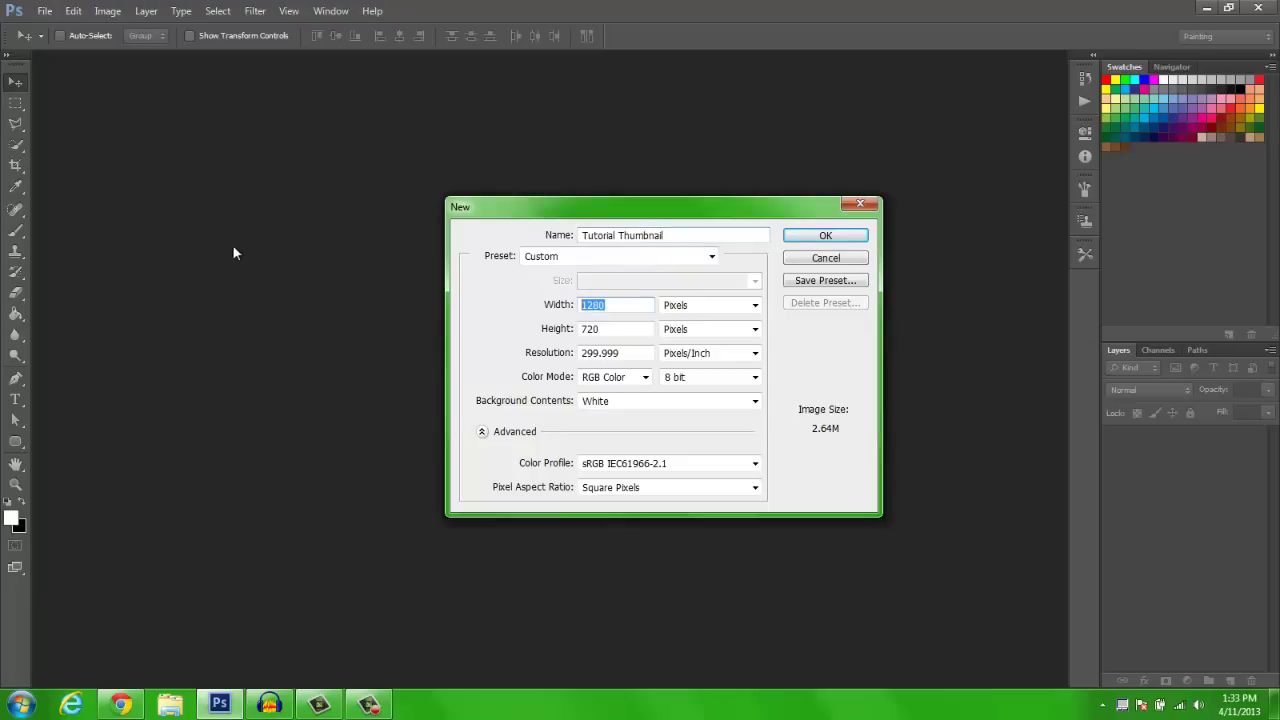
left_click(631, 308)
double_click(634, 307)
left_click(852, 238)
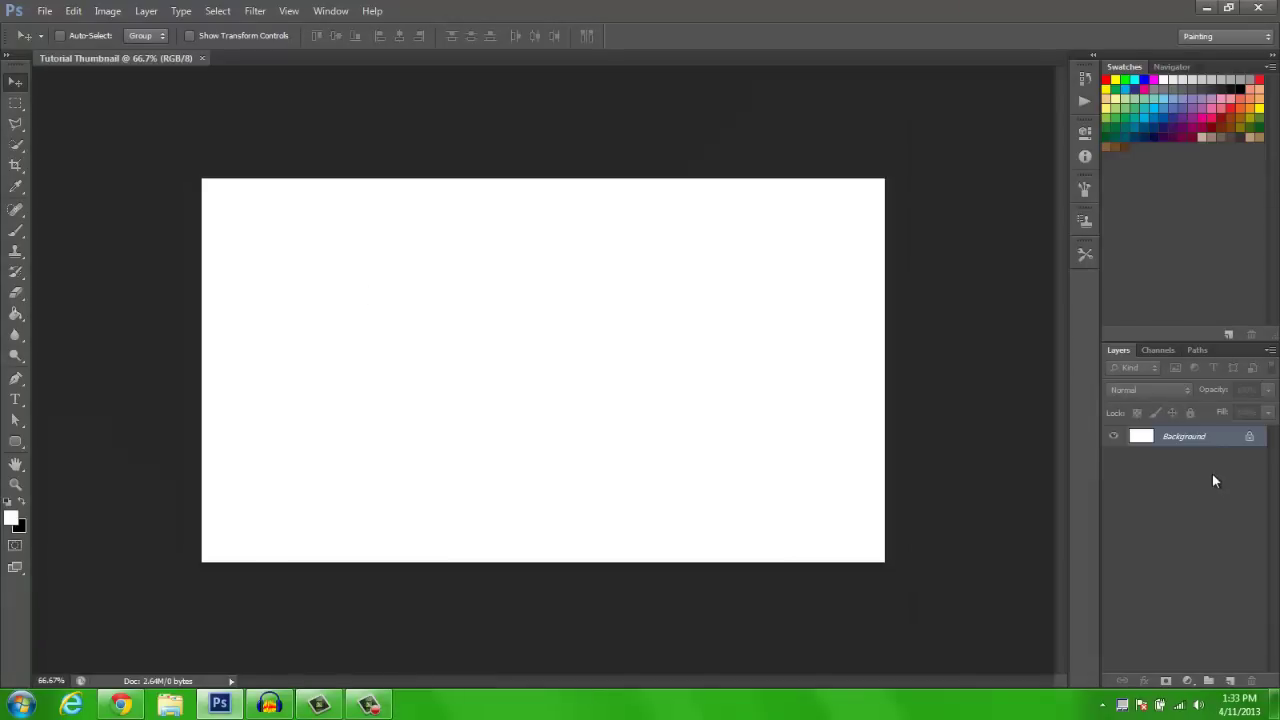
- Convert the locked Background into an editable layer named Layer 0, keeping the default options
double_click(1197, 437)
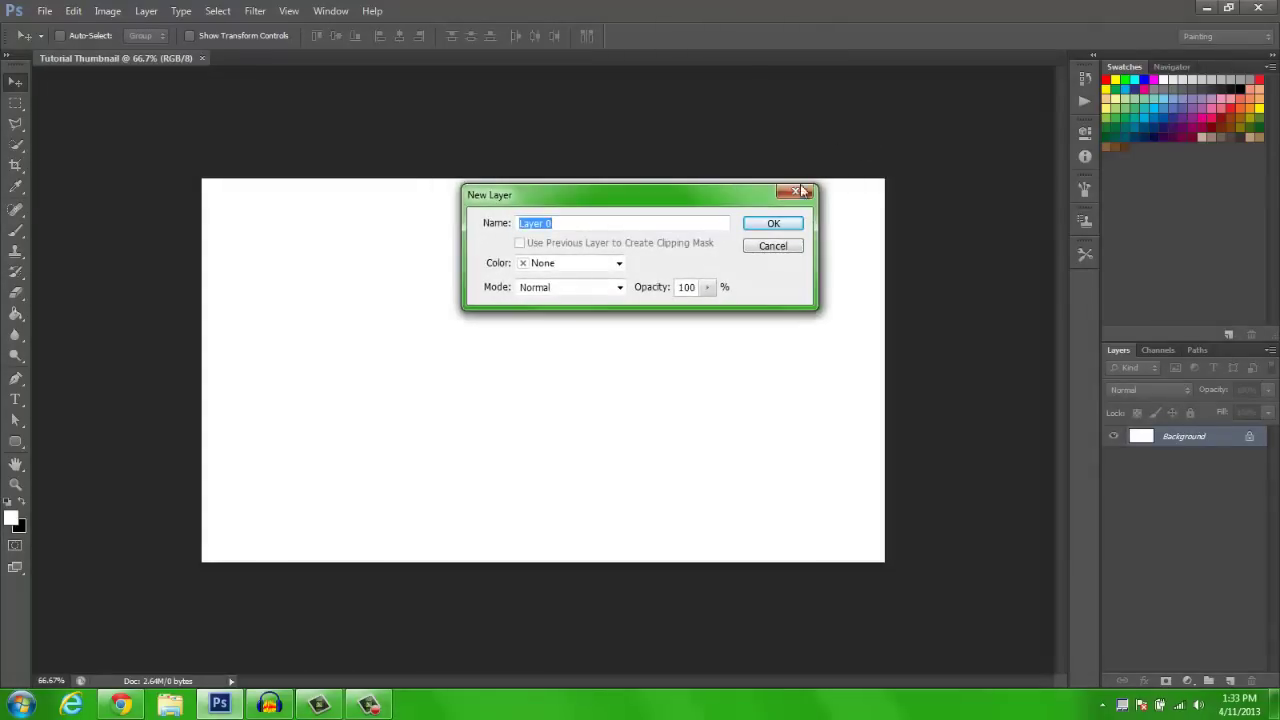
left_click(801, 190)
double_click(1170, 437)
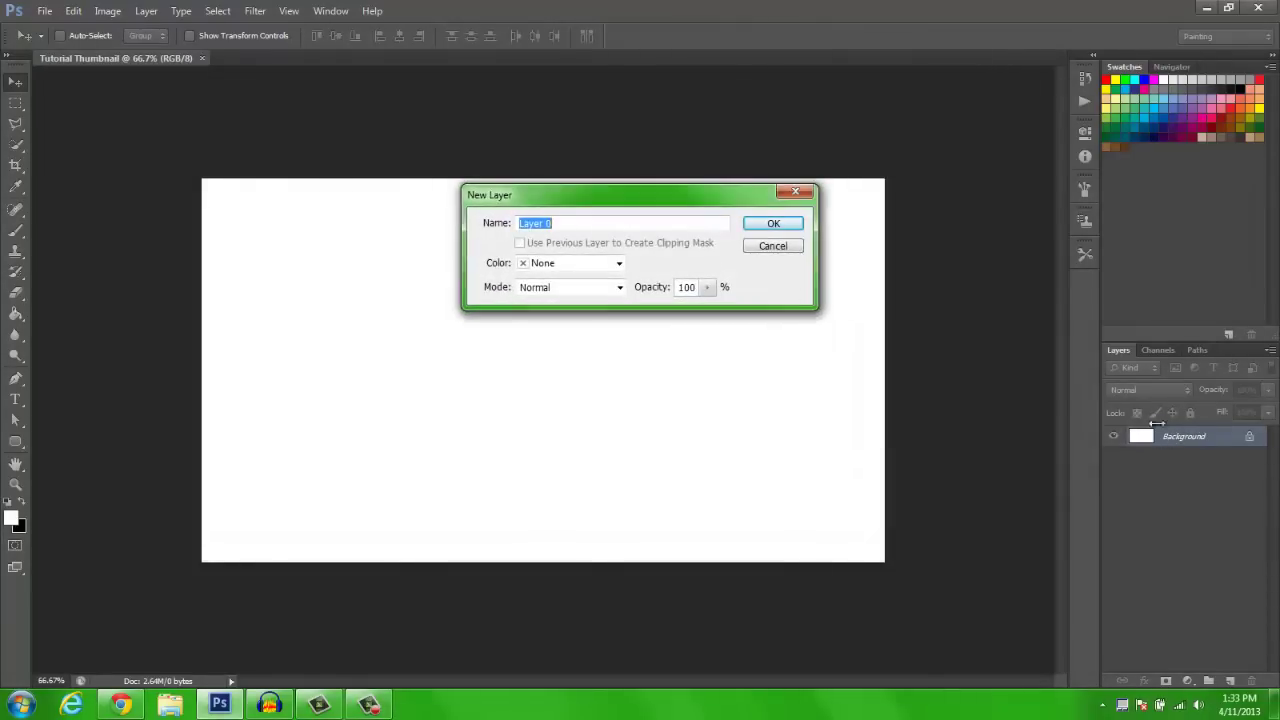
left_click(770, 223)
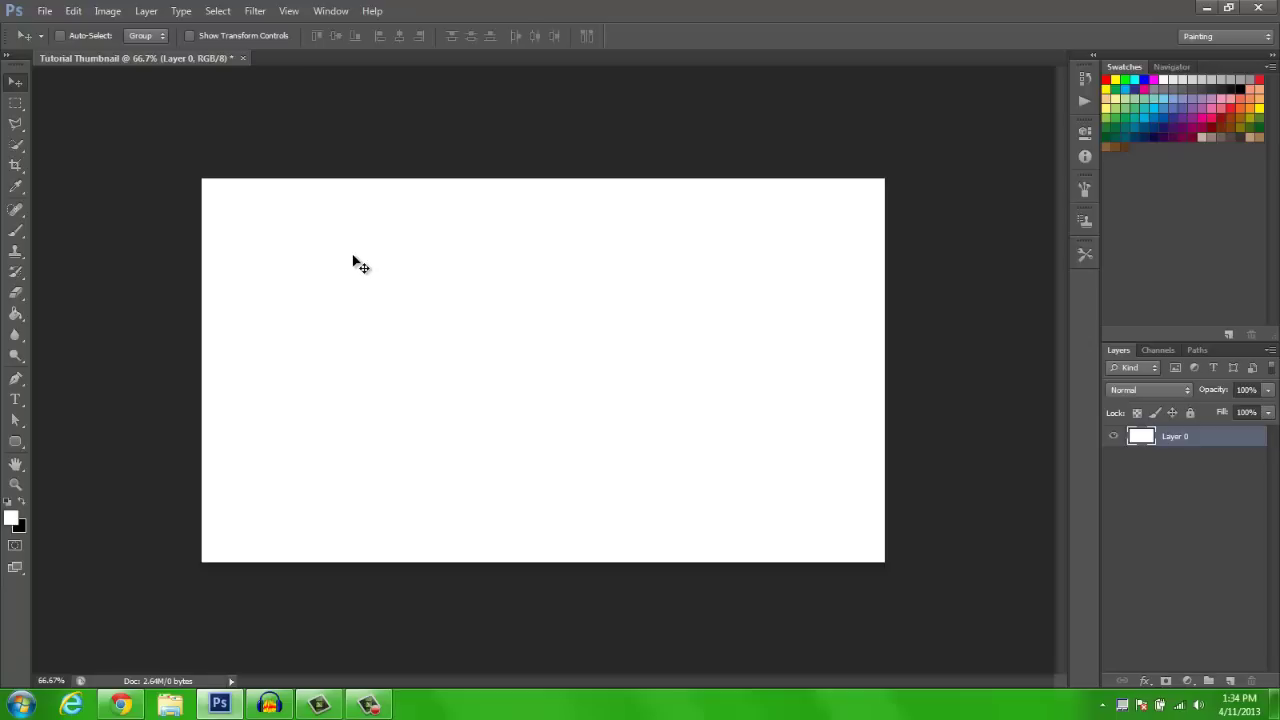
- Set the foreground color to dark teal 065066 and fill the canvas with it using the Paint Bucket
key("g")
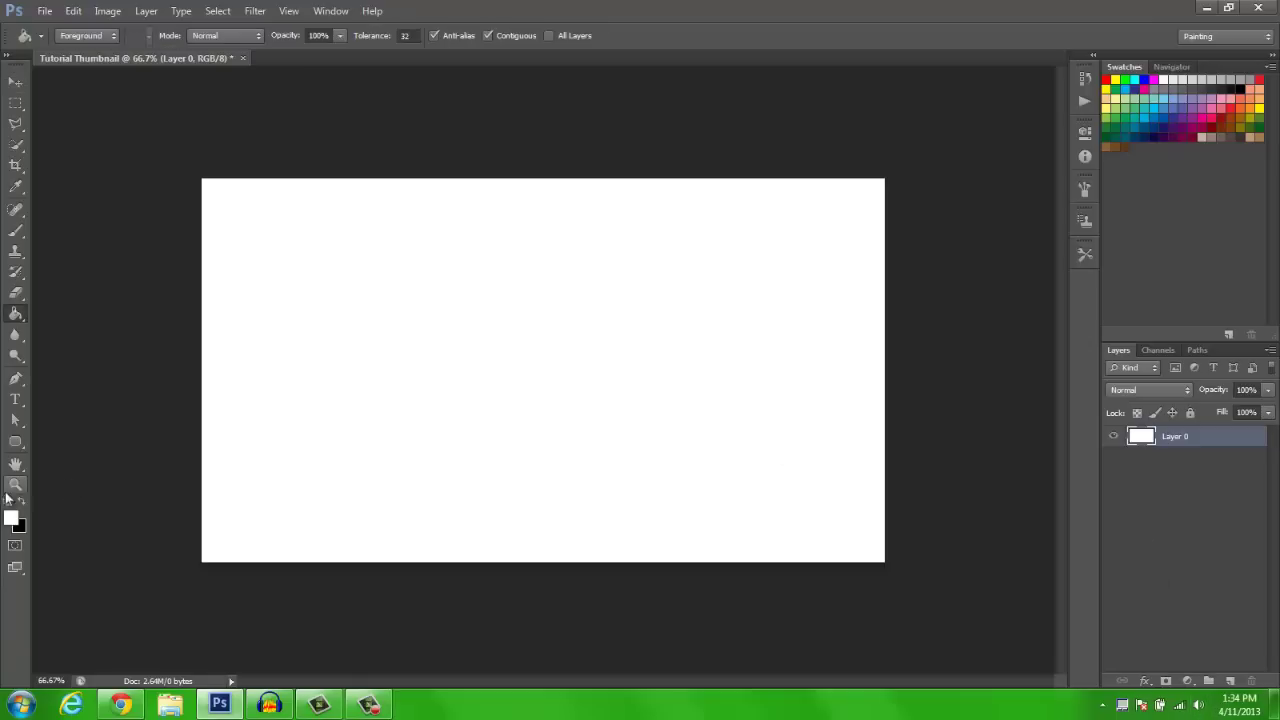
right_click(20, 322)
left_click(19, 322)
left_click(12, 518)
left_click_drag(950, 225, 989, 246)
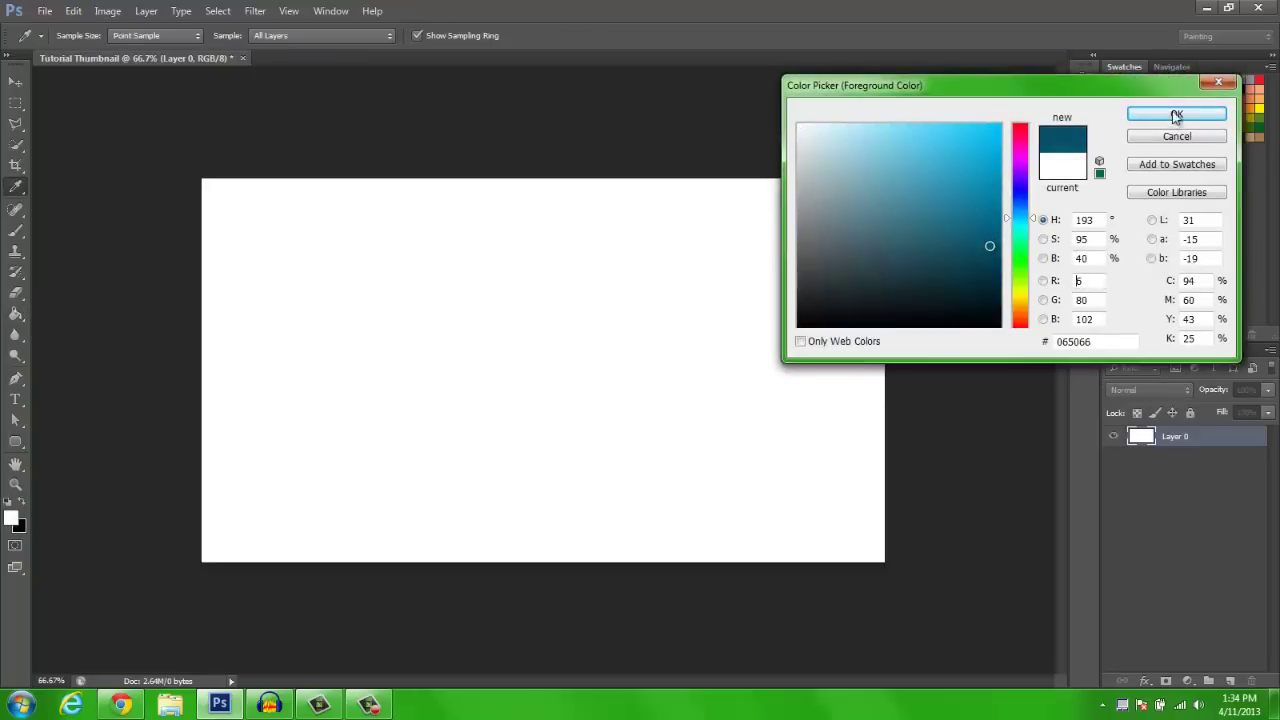
left_click(1177, 116)
left_click(434, 379)
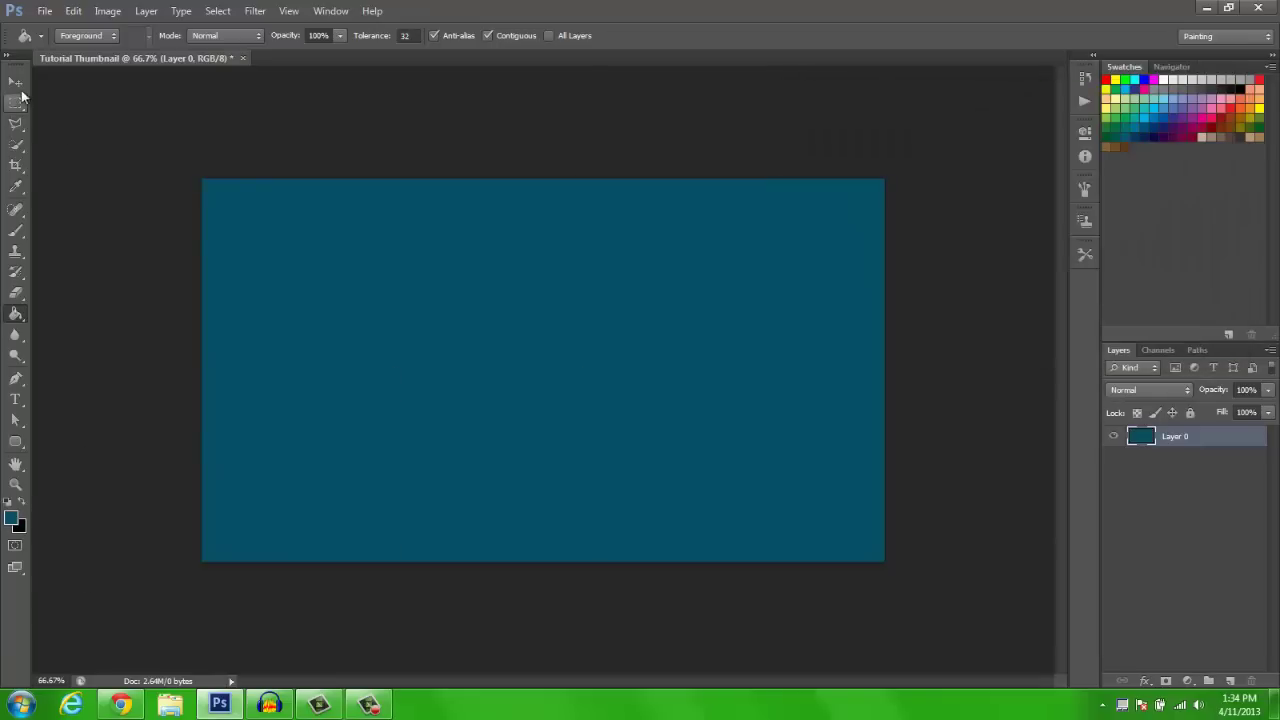
- Choose a darker shade of teal as the foreground color and refill the canvas with it
left_click(12, 518)
left_click_drag(979, 264, 980, 277)
left_click(1129, 117)
left_click(531, 400)
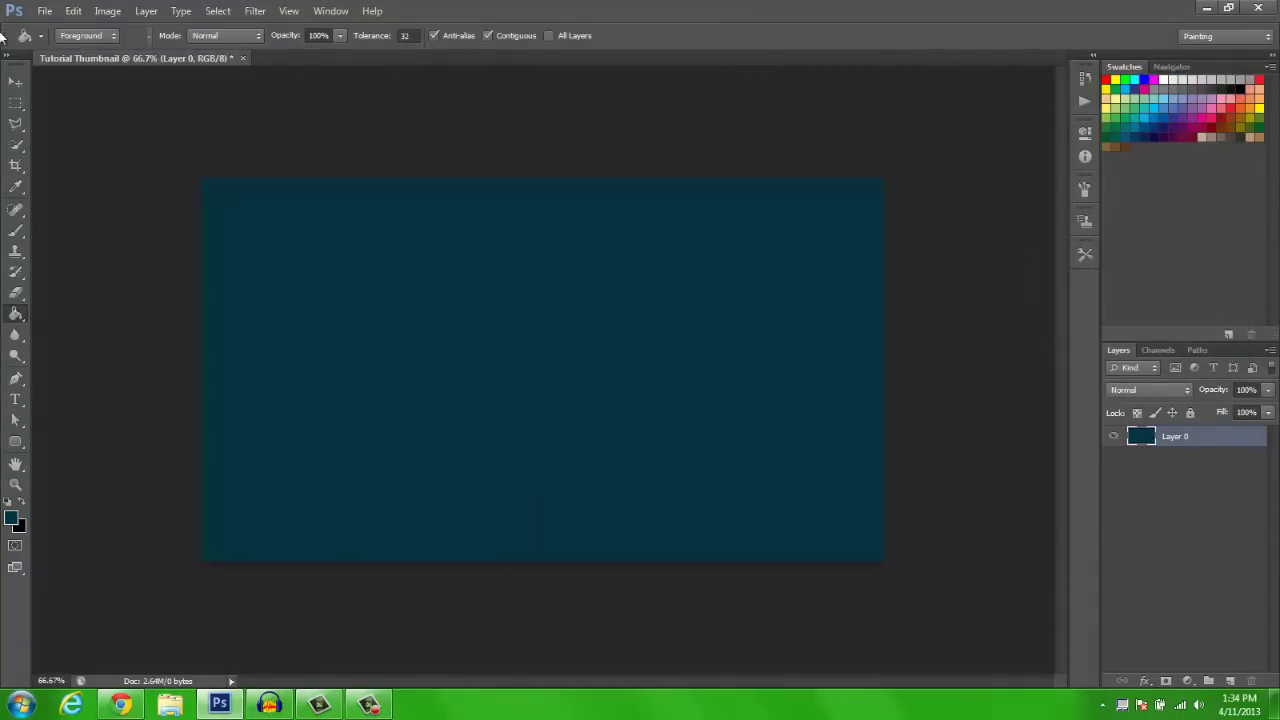
left_click(12, 85)
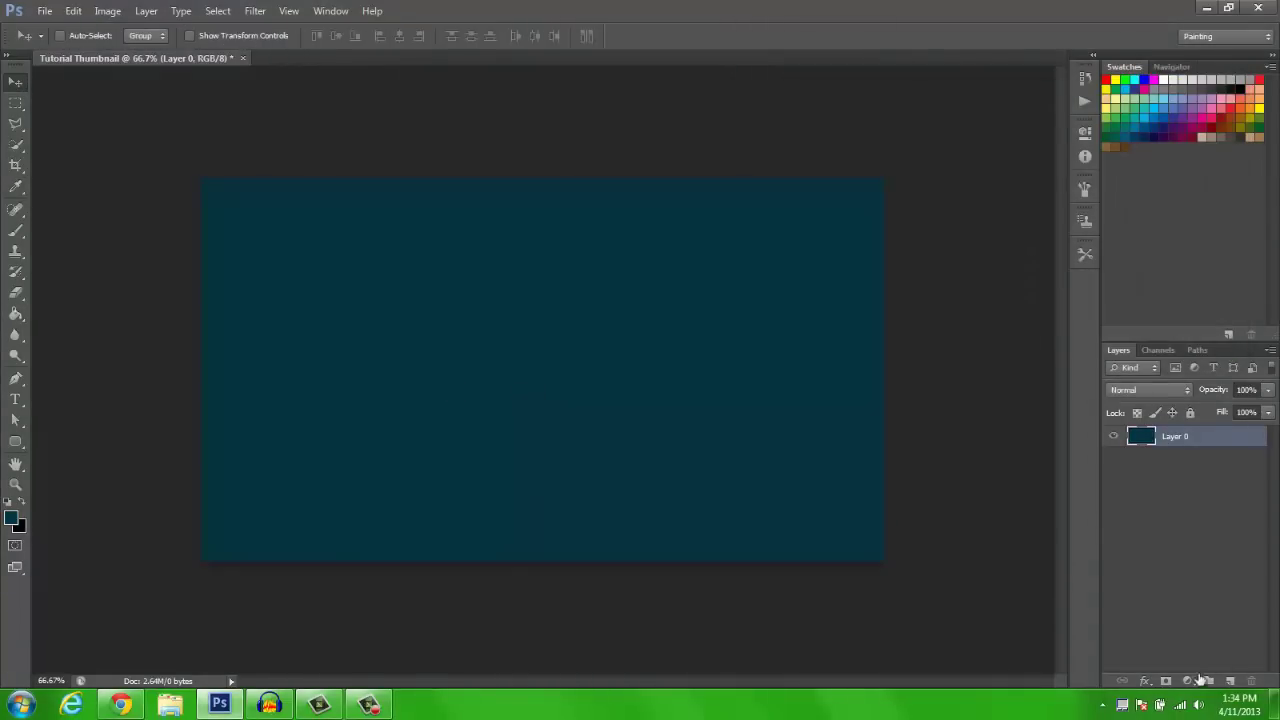
- Set the foreground color to teal 034052 and fill Layer 0 with it using the Paint Bucket
left_click(12, 518)
left_click(994, 263)
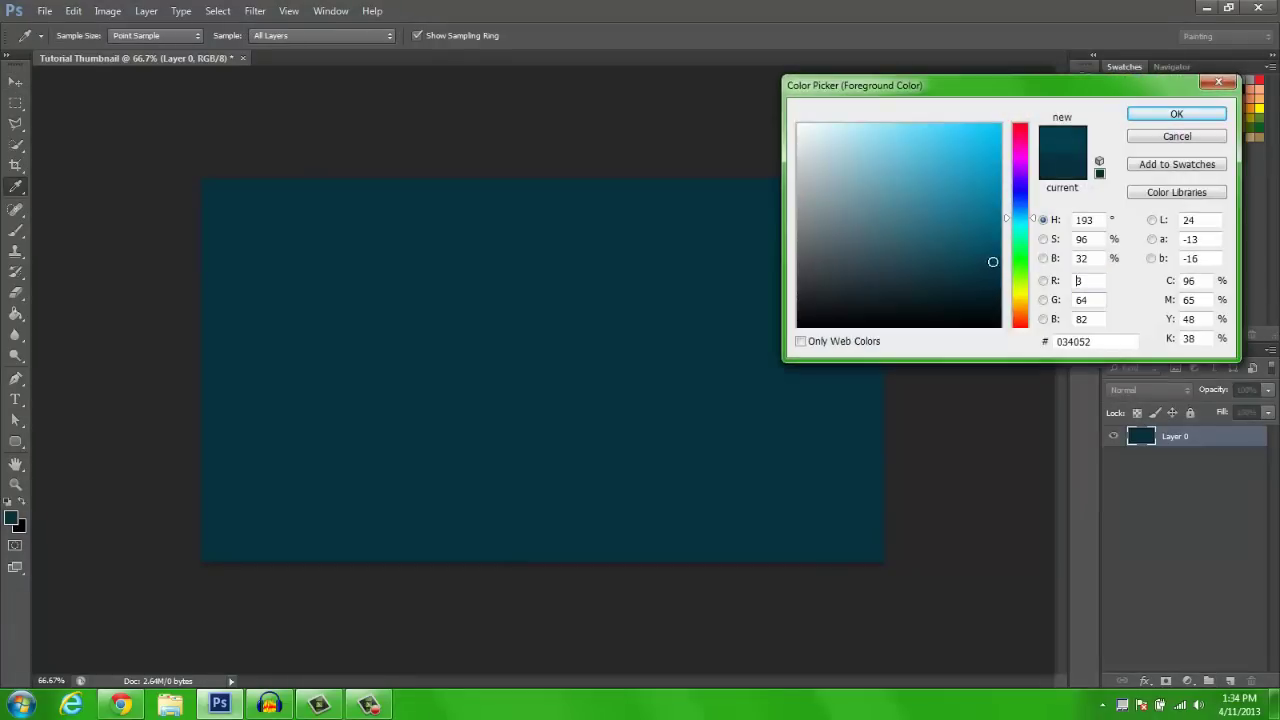
left_click(1145, 108)
key("g")
left_click(400, 330)
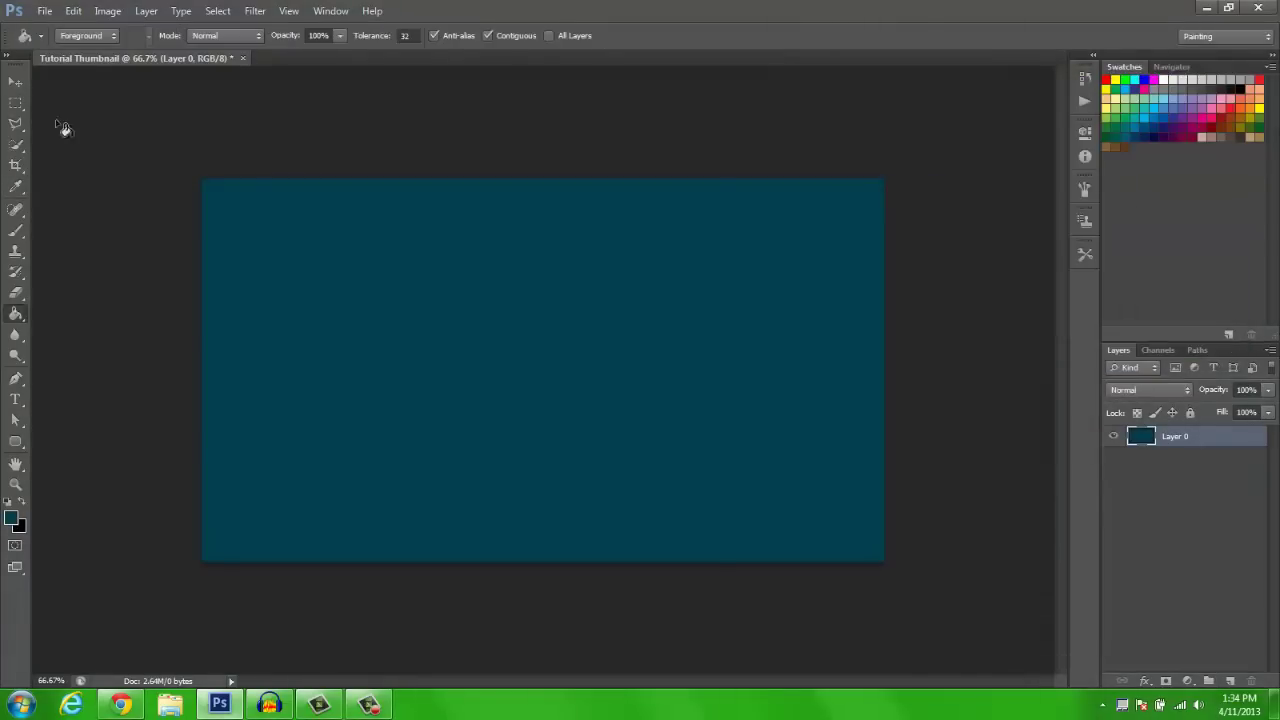
left_click(18, 82)
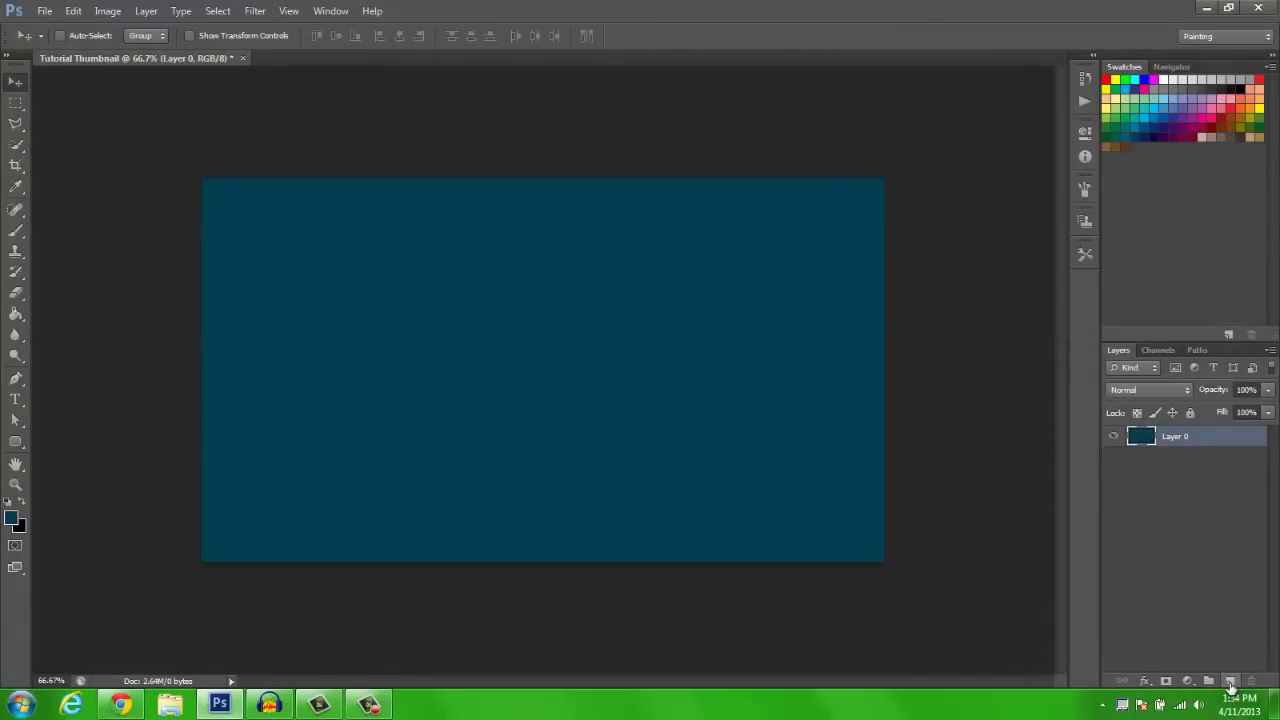
- Add a new empty layer above the teal background layer
left_click(1230, 681)
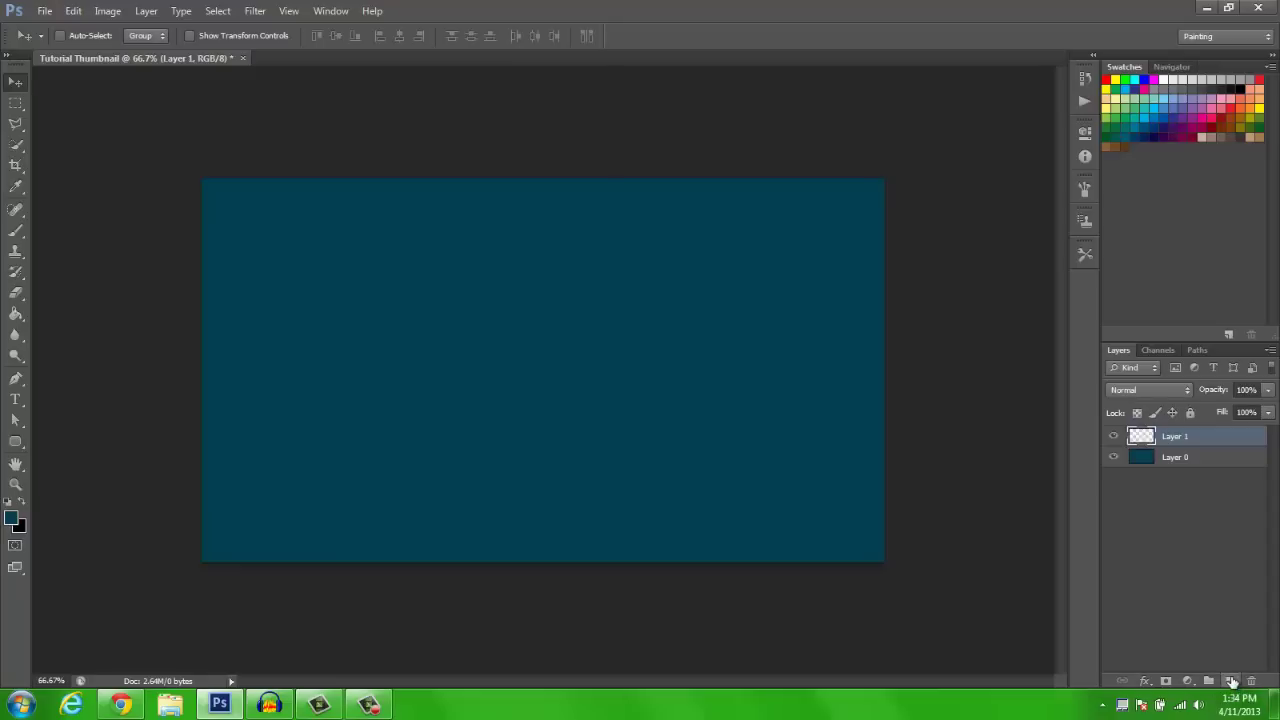
left_click(386, 708)
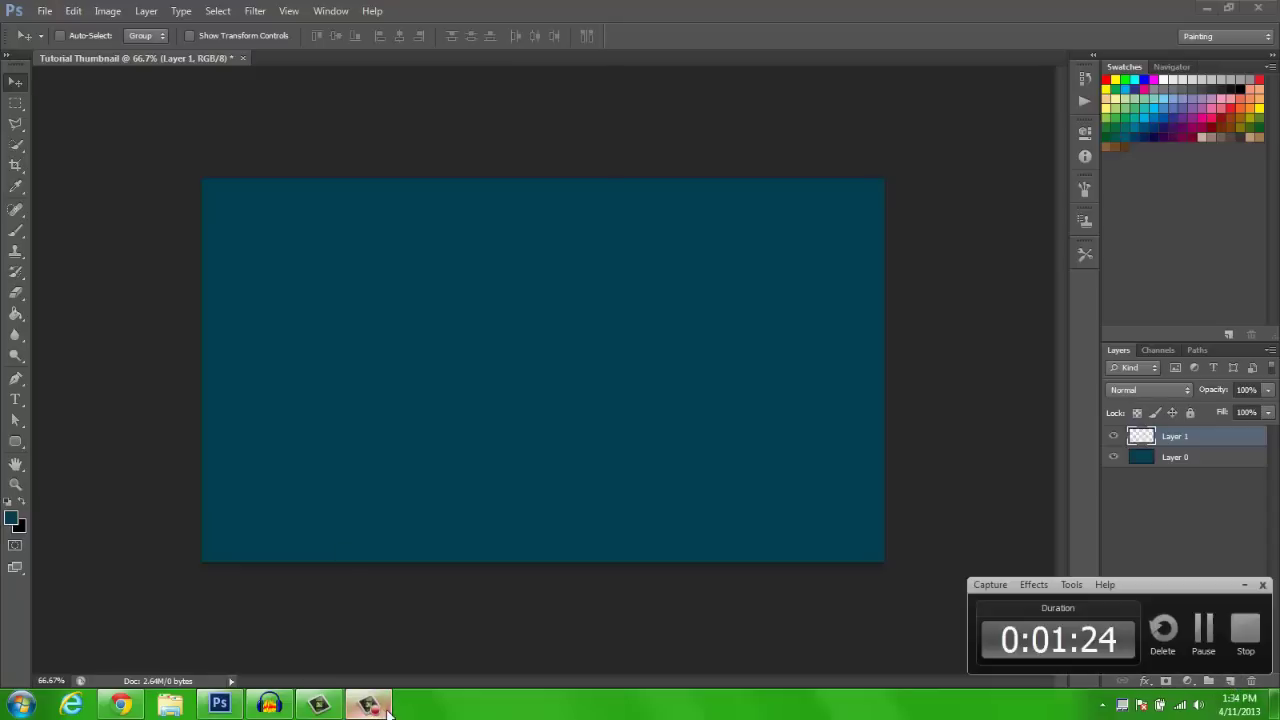
left_click(373, 707)
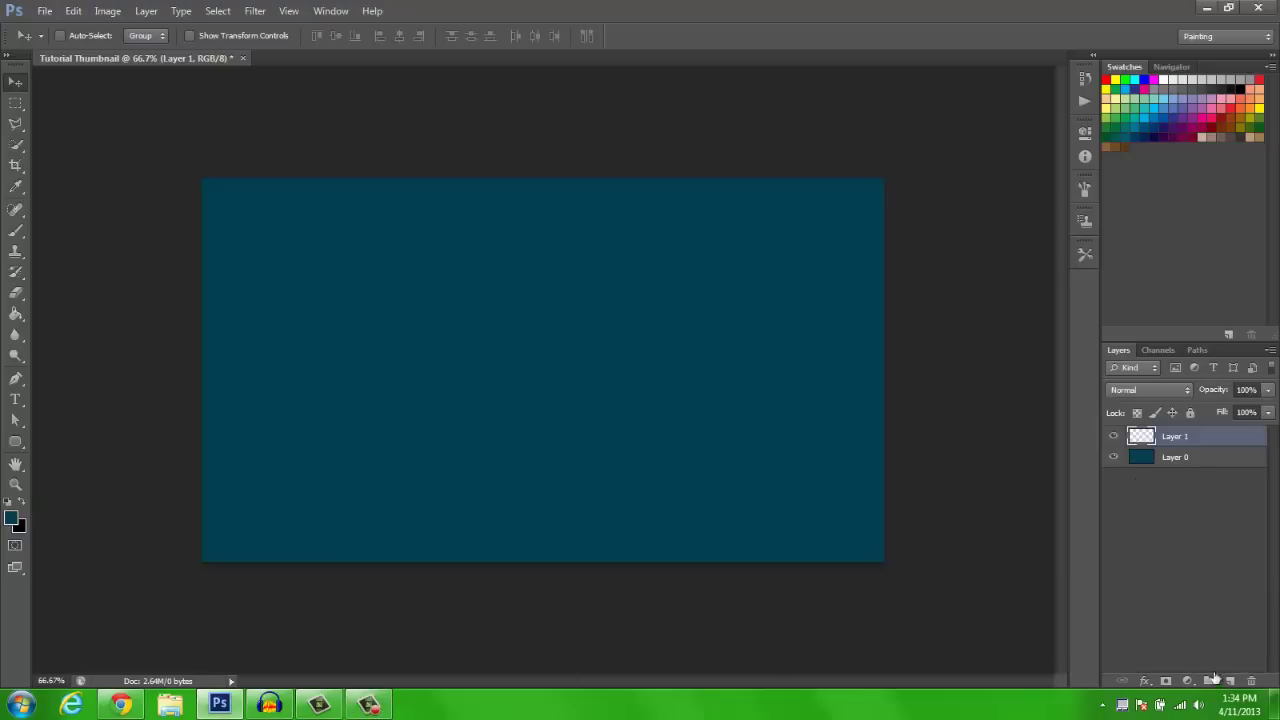
- Replace the current brushes of the Brush tool with the Risingsun Brushes set
left_click(17, 232)
left_click(82, 37)
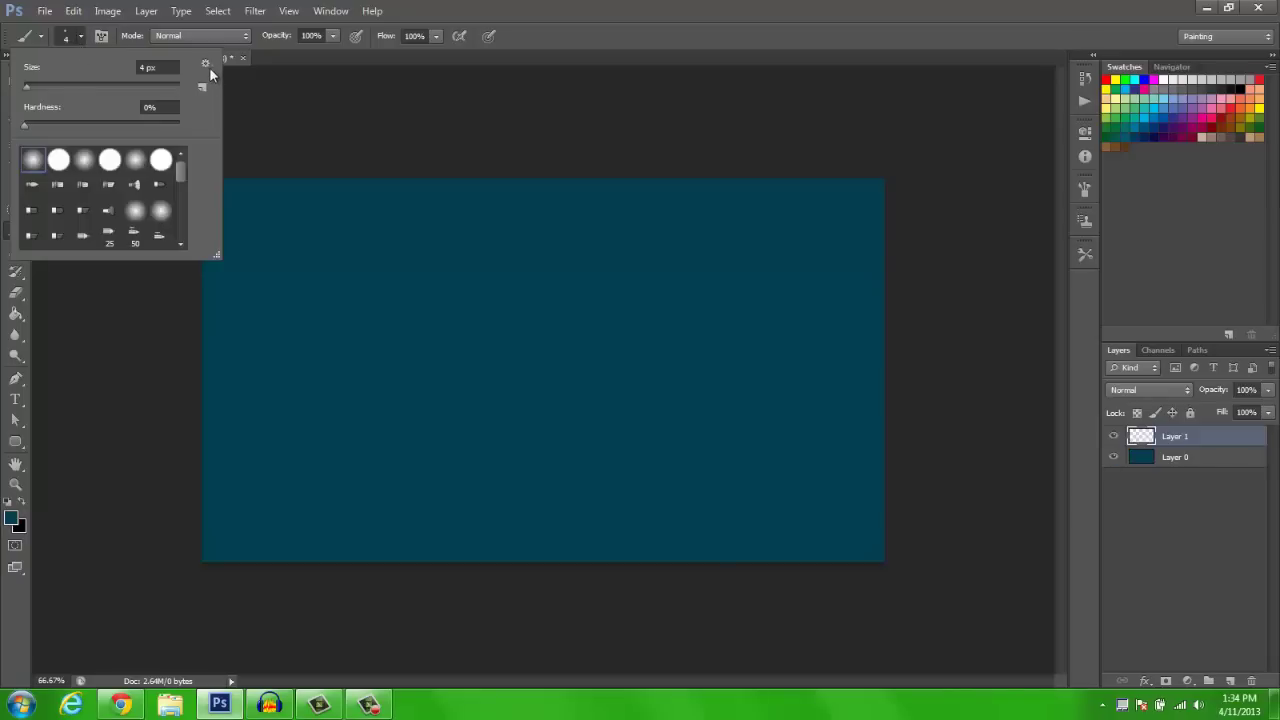
left_click(205, 64)
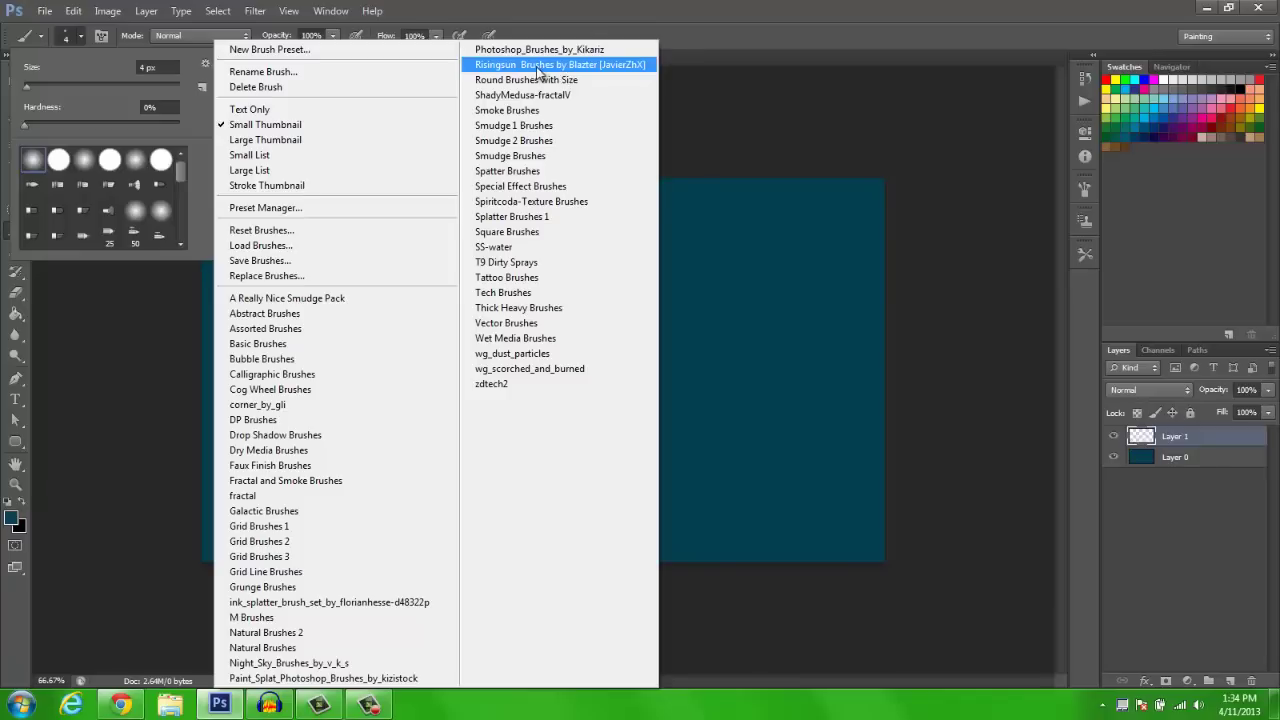
left_click(538, 65)
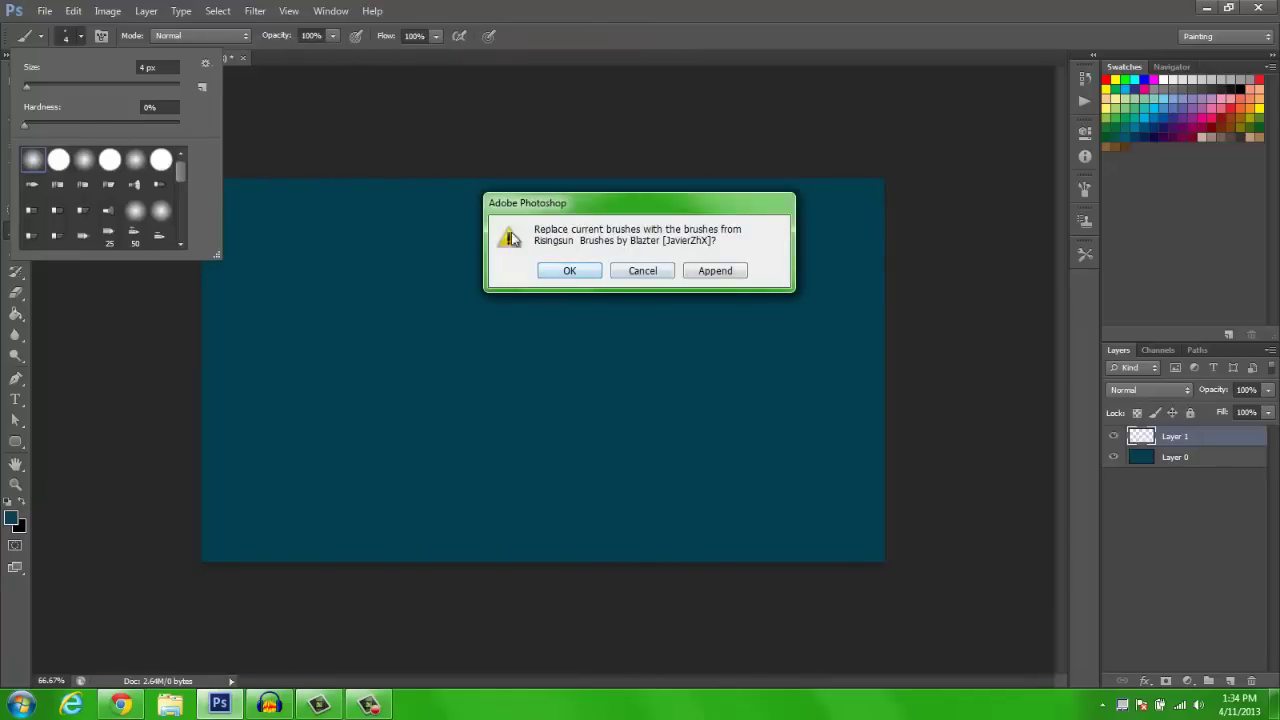
left_click(567, 271)
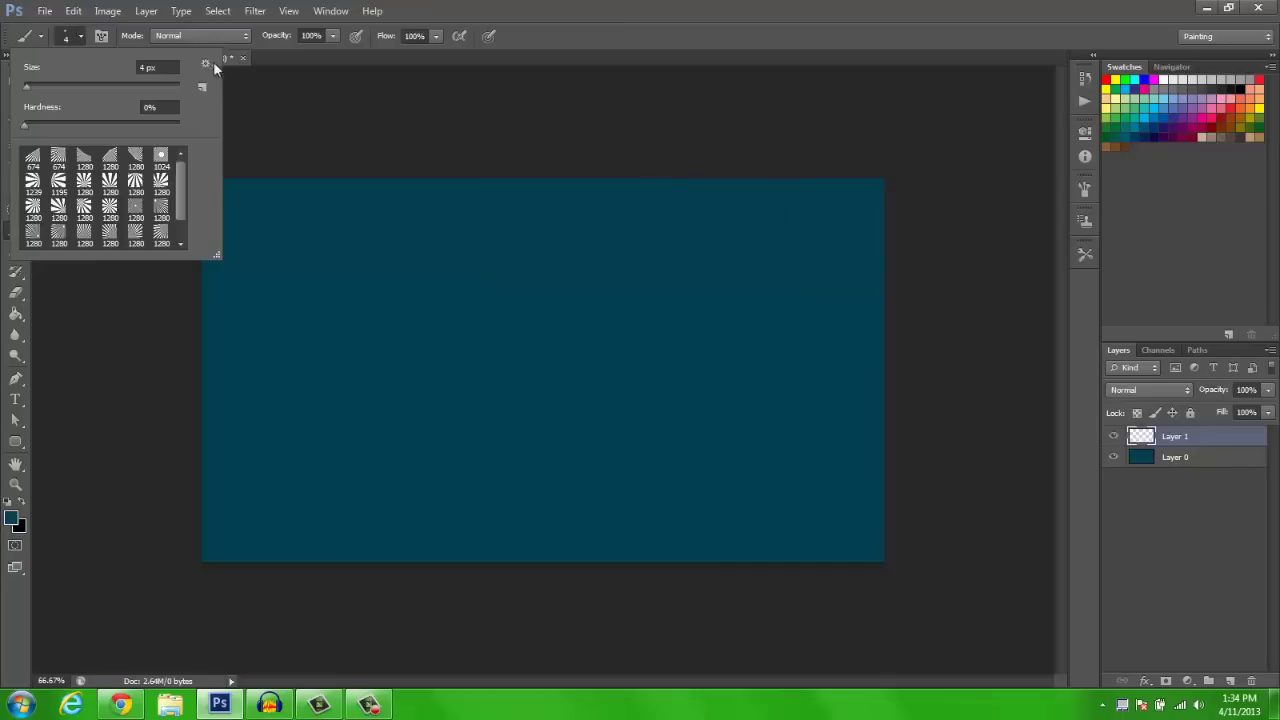
left_click(215, 63)
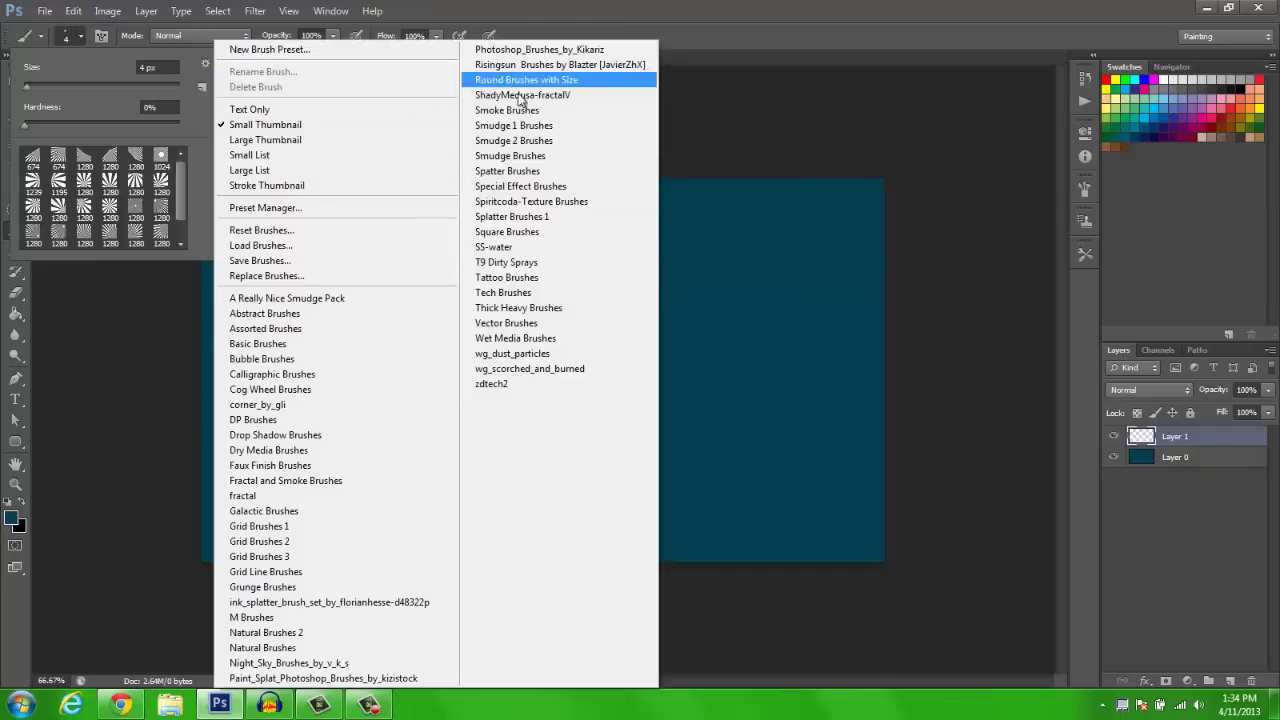
left_click(200, 166)
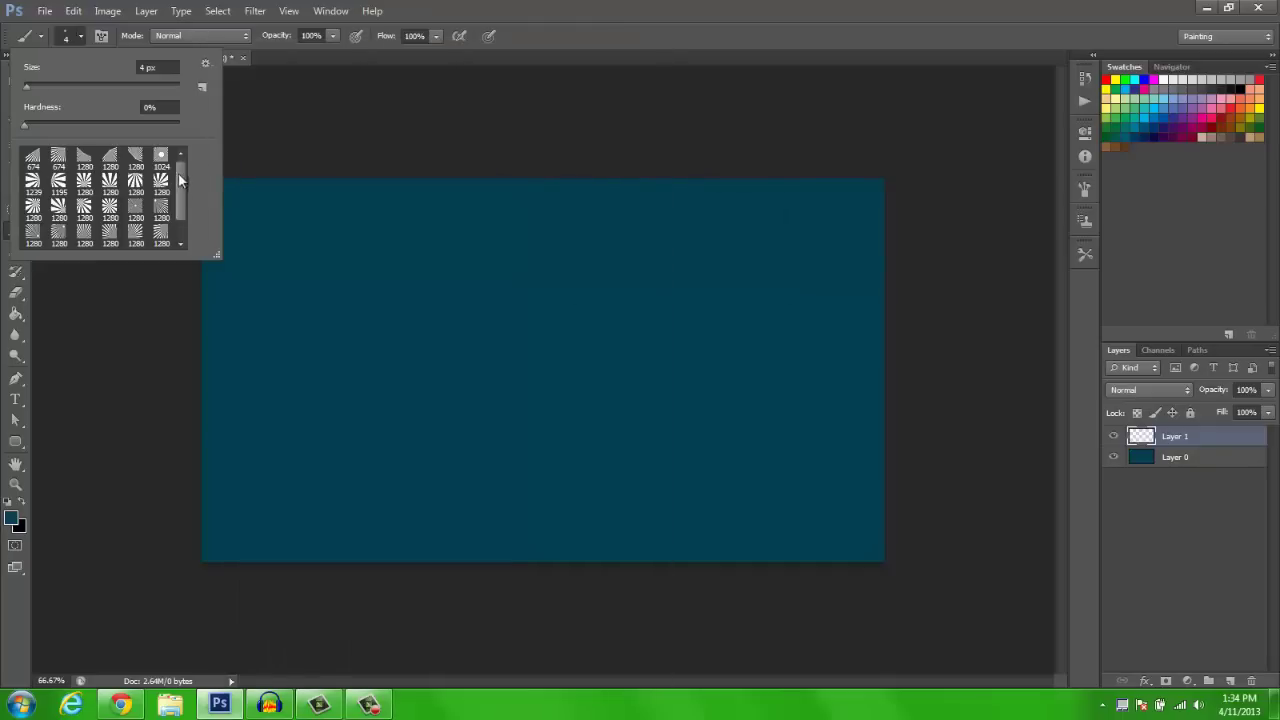
- Try stamping a 1280 px sunburst brush in teal on the new layer and undo it
scroll(183, 175, "down", 1)
left_click(32, 234)
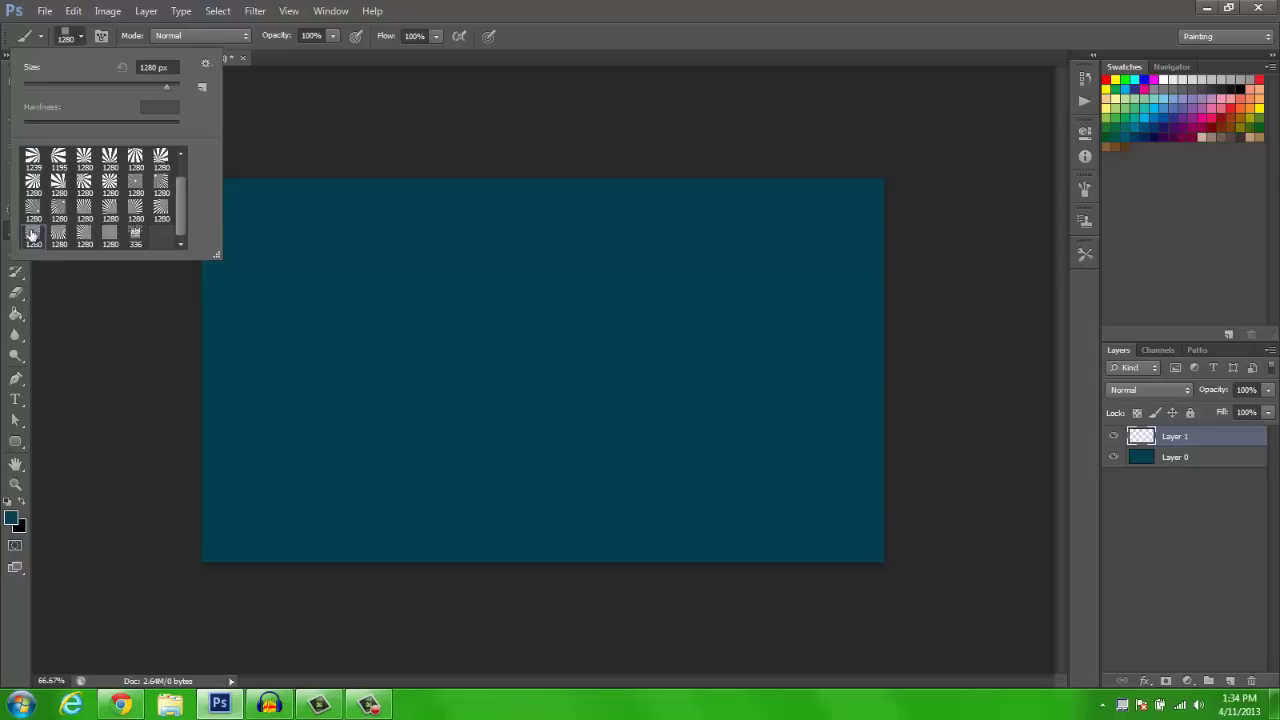
left_click(84, 181)
left_click(543, 370)
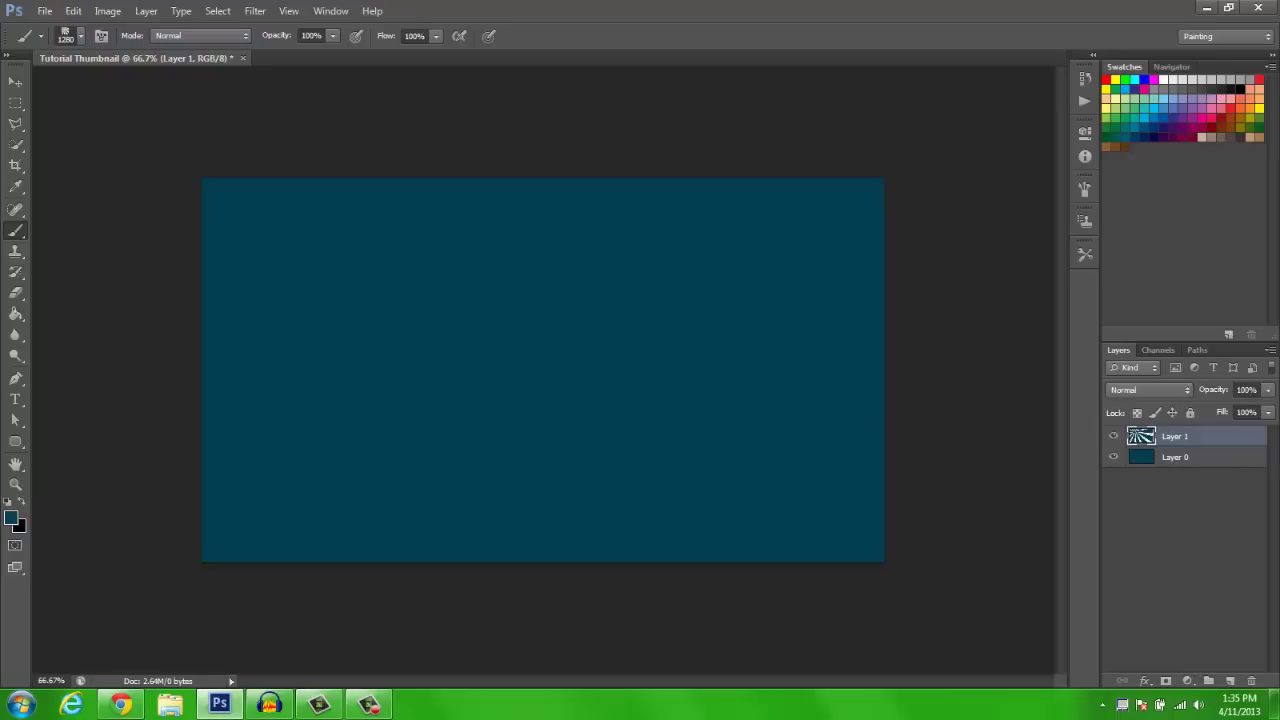
key("ctrl+z")
- Make teal the background color and set the foreground color to white for the sunburst brush
key("d")
left_click(80, 36)
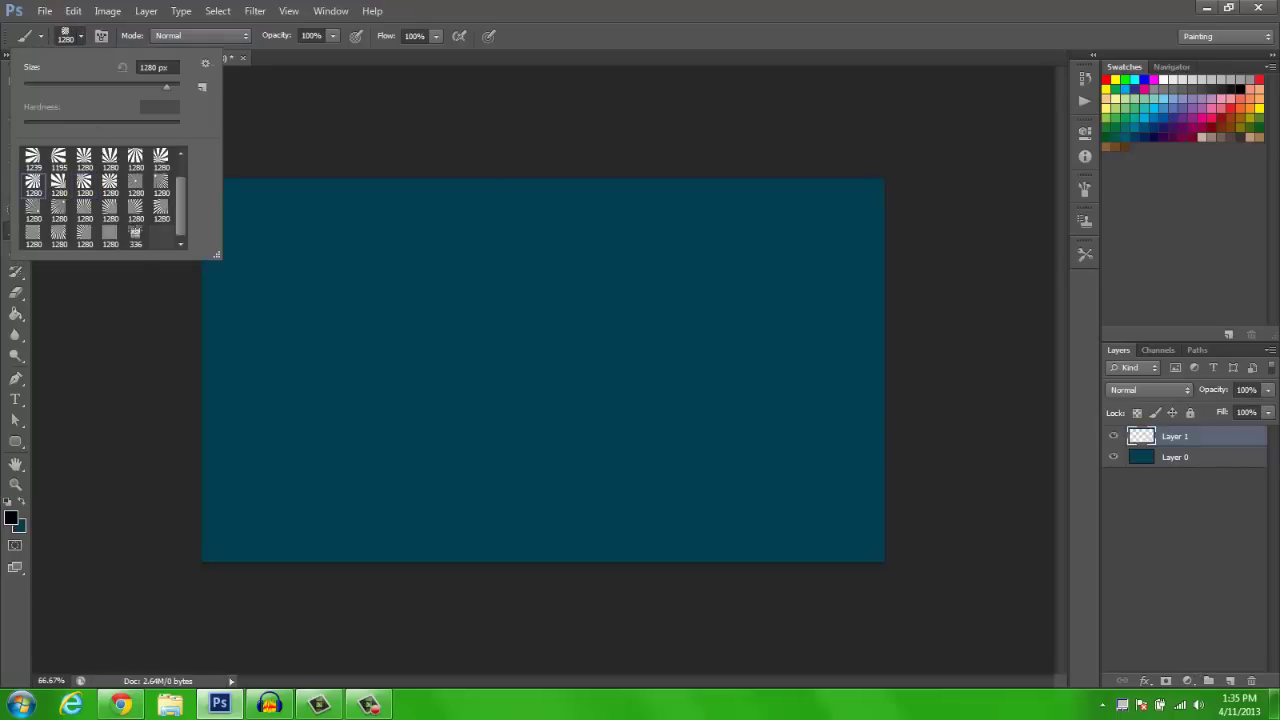
left_click(64, 38)
left_click(11, 518)
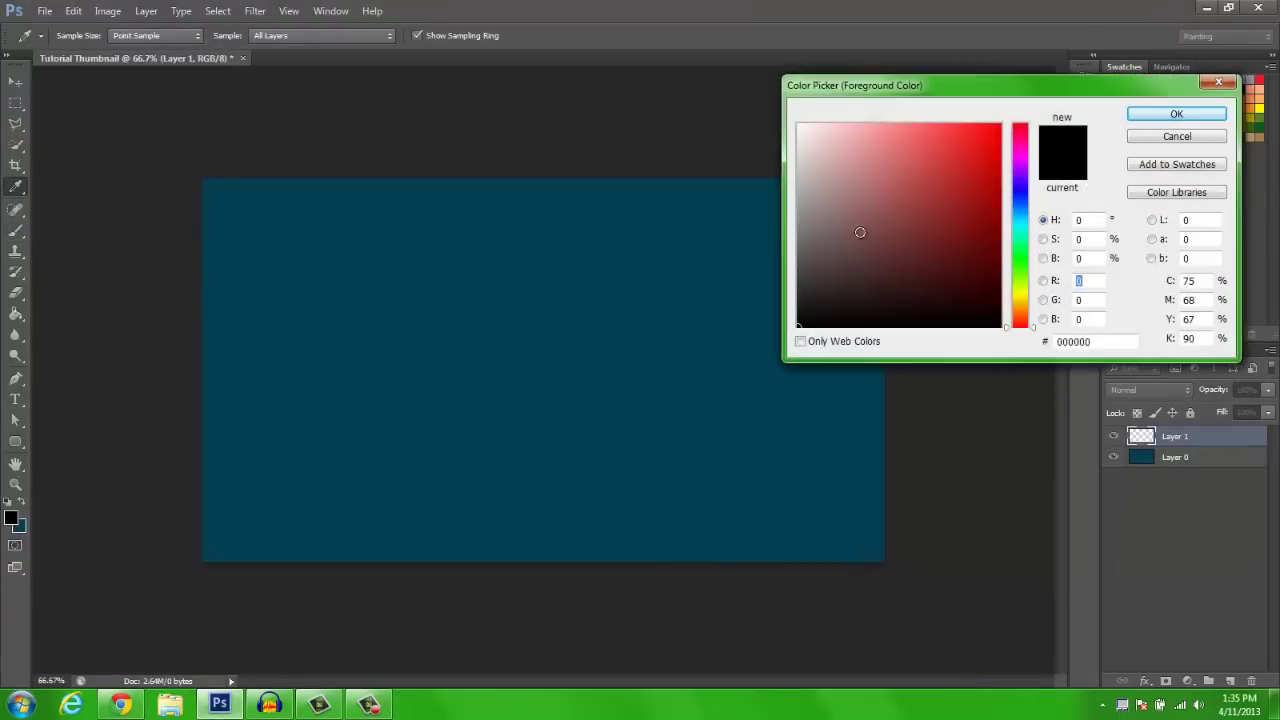
left_click(798, 124)
left_click(1176, 114)
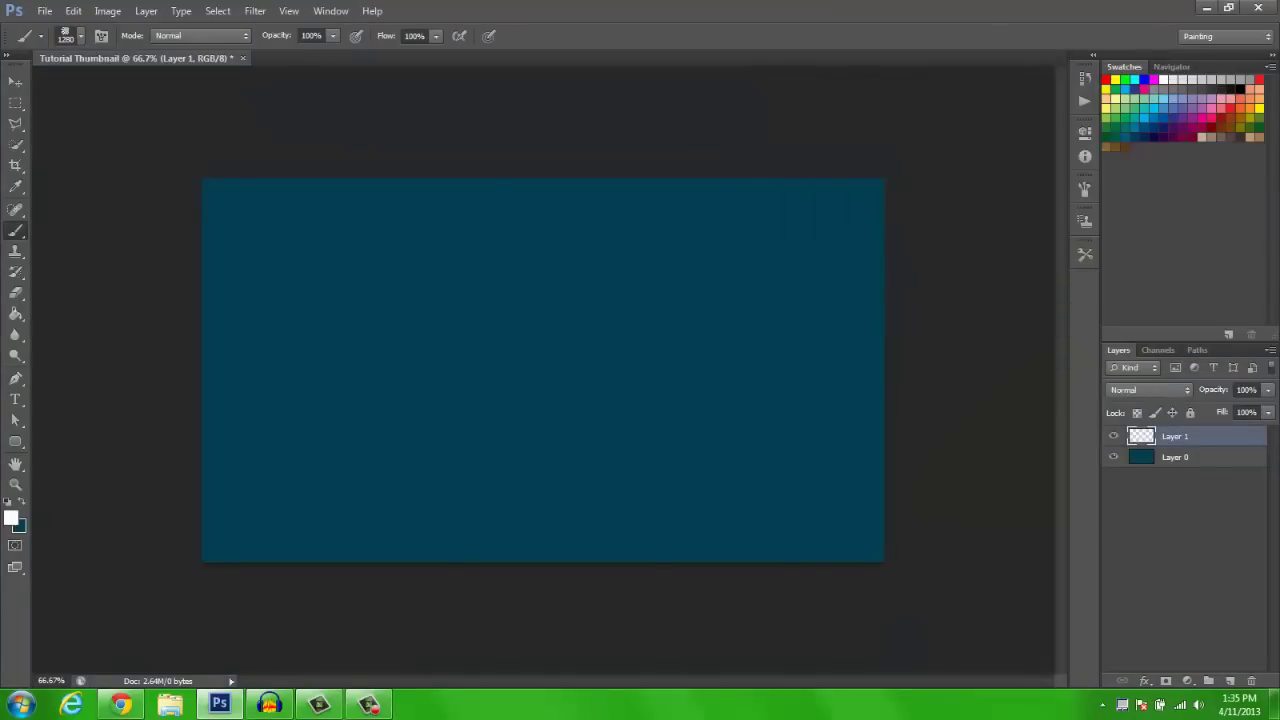
- Try stamping white 1280 px sunbursts on Layer 1, including the one with a round center, and undo them
left_click(571, 337)
key("ctrl+z")
left_click(66, 36)
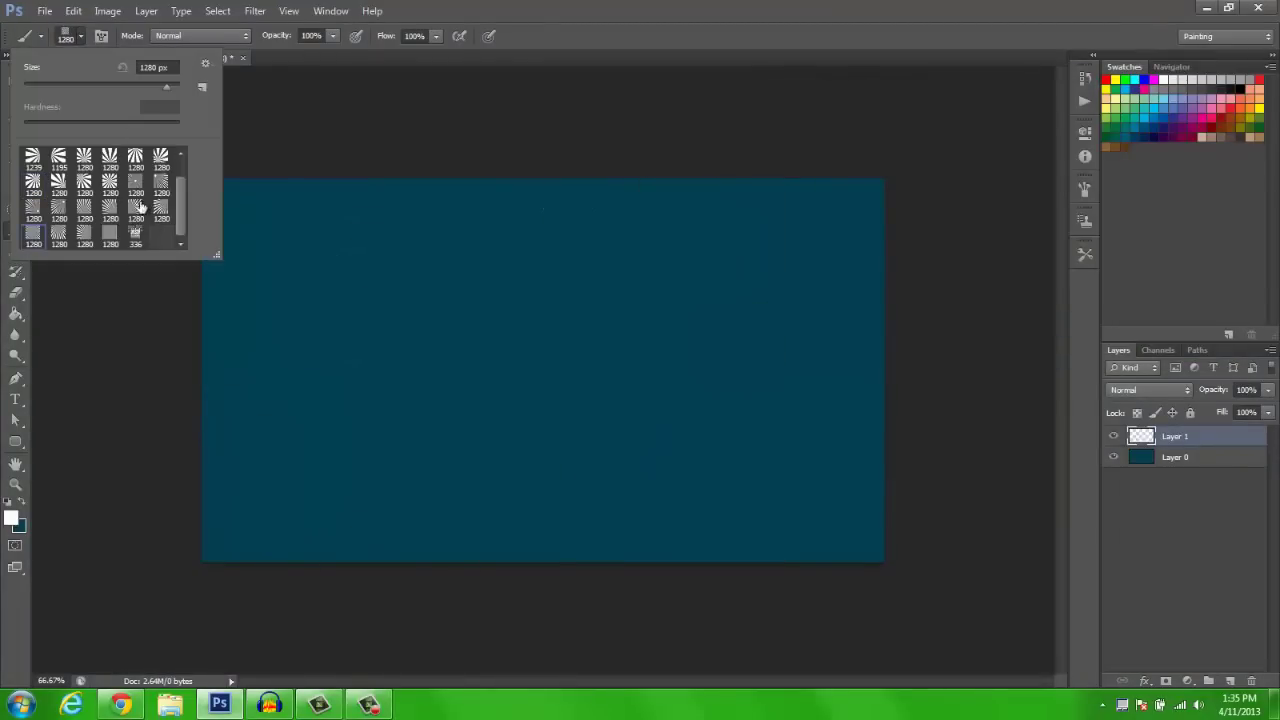
left_click(135, 184)
left_click(486, 386)
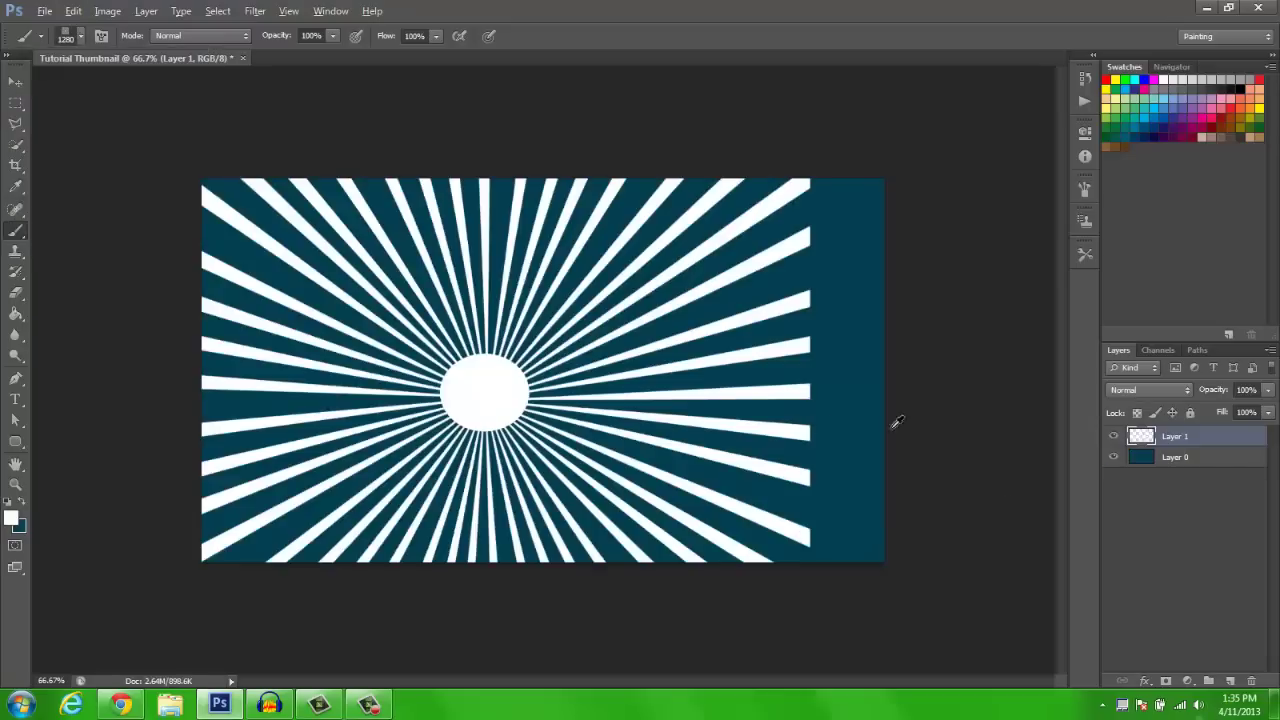
key("ctrl+z")
- Stamp a white sunburst with evenly spread rays at the canvas center on Layer 1, using a brush size of 1500 px
left_click(66, 36)
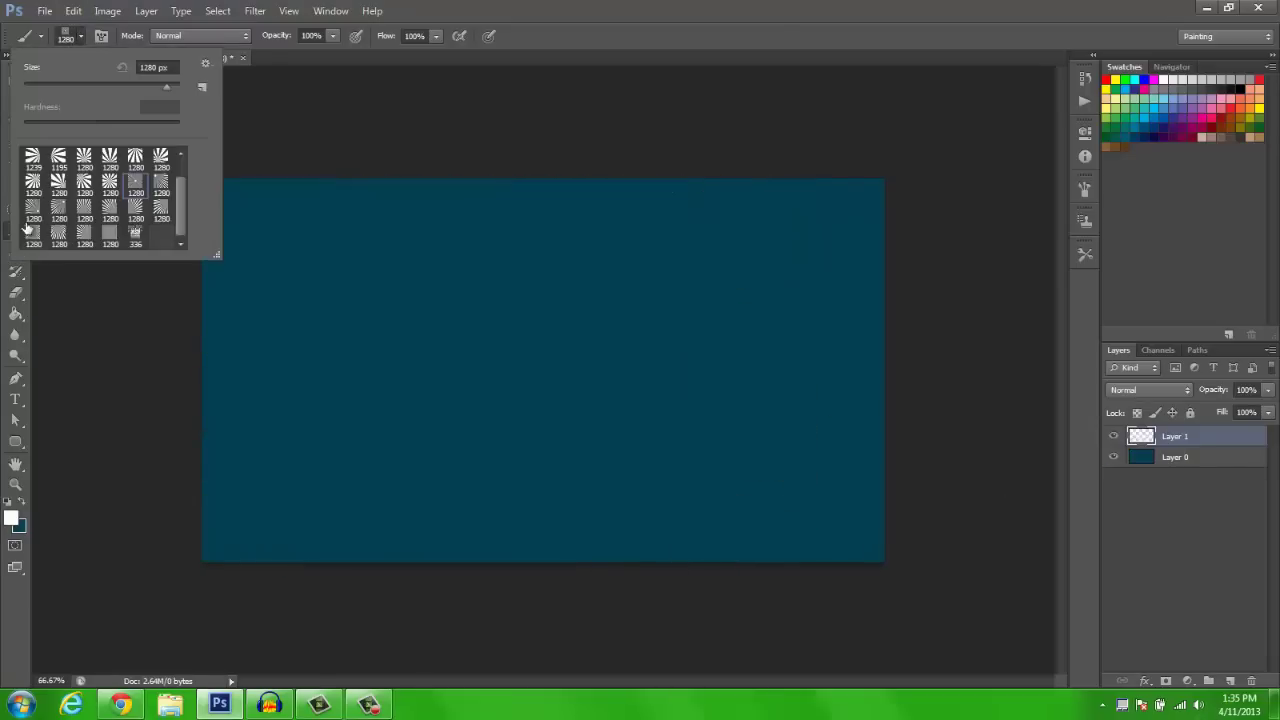
left_click(33, 233)
left_click(543, 372)
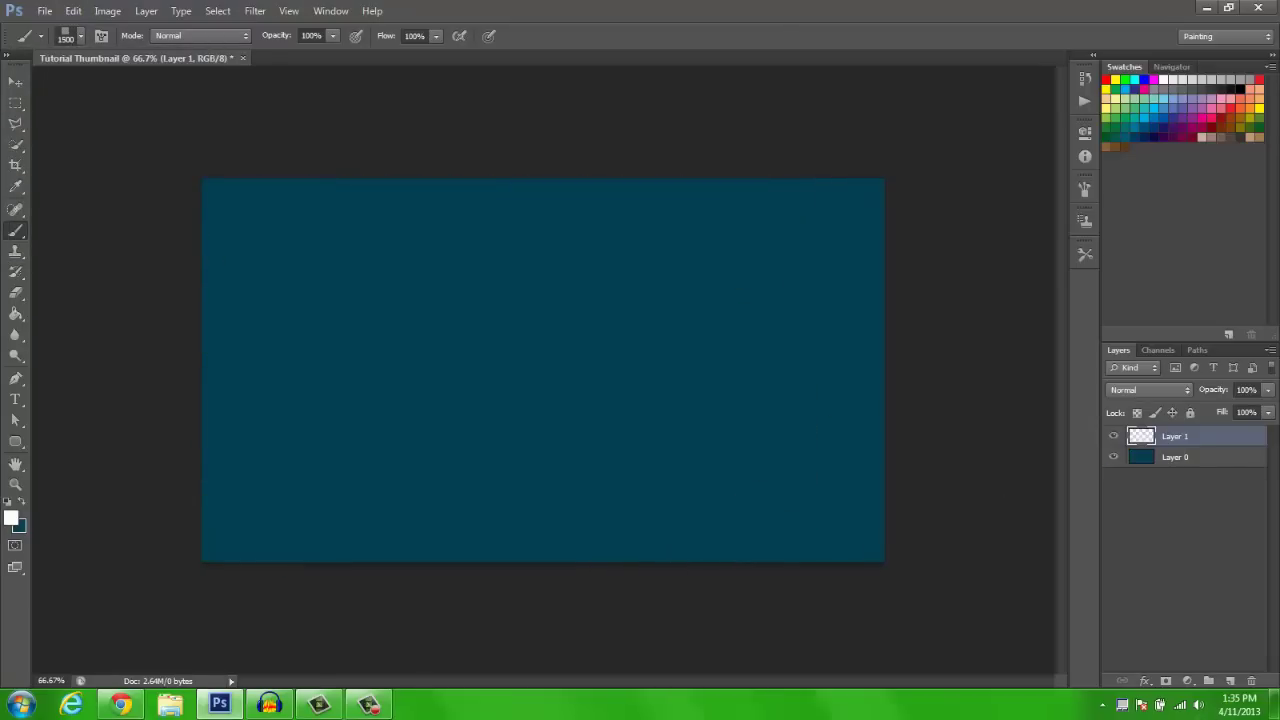
left_click(531, 383)
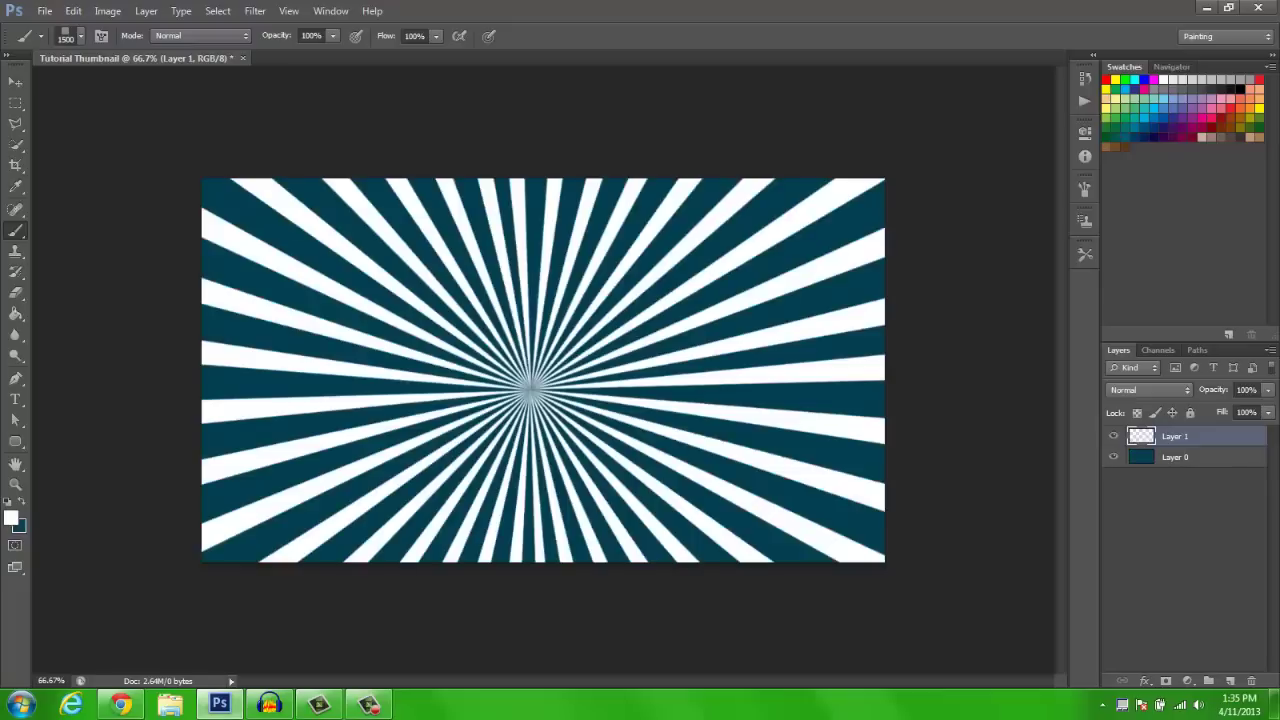
- Set the blend mode of sunburst Layer 1 to Soft Light and duplicate the layer
left_click(15, 82)
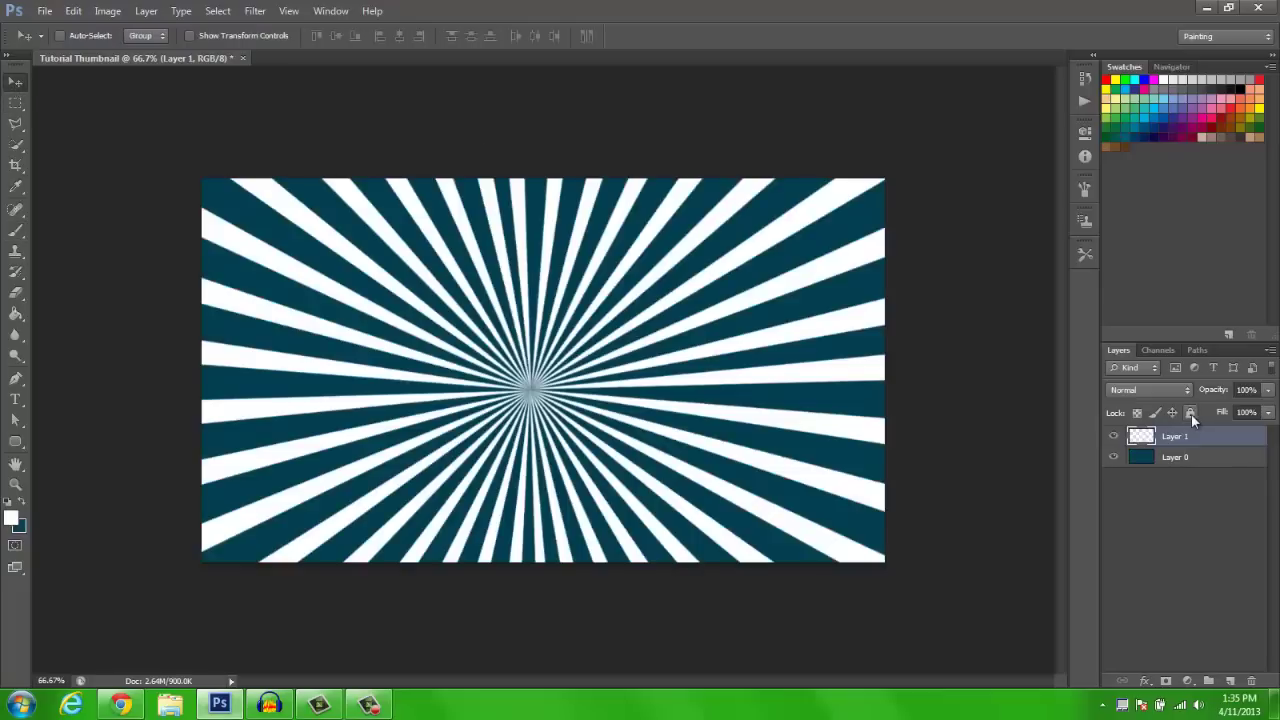
left_click(1162, 392)
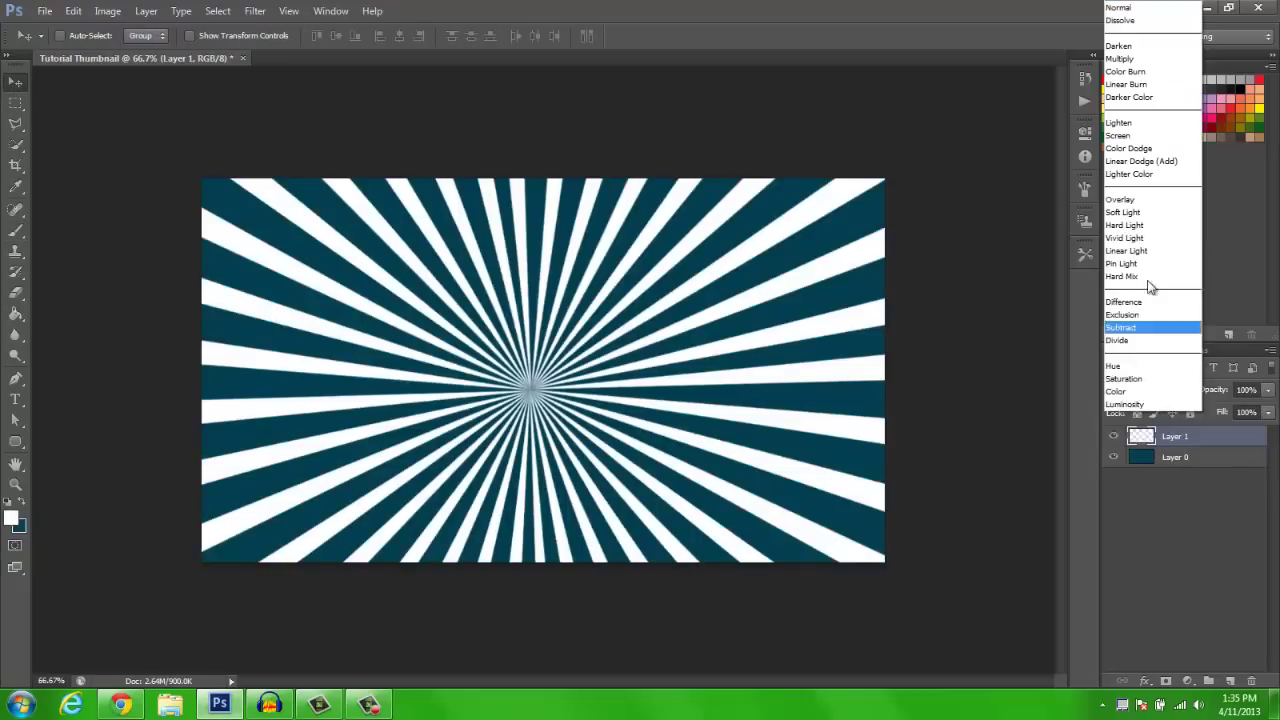
left_click(1202, 453)
left_click(1163, 392)
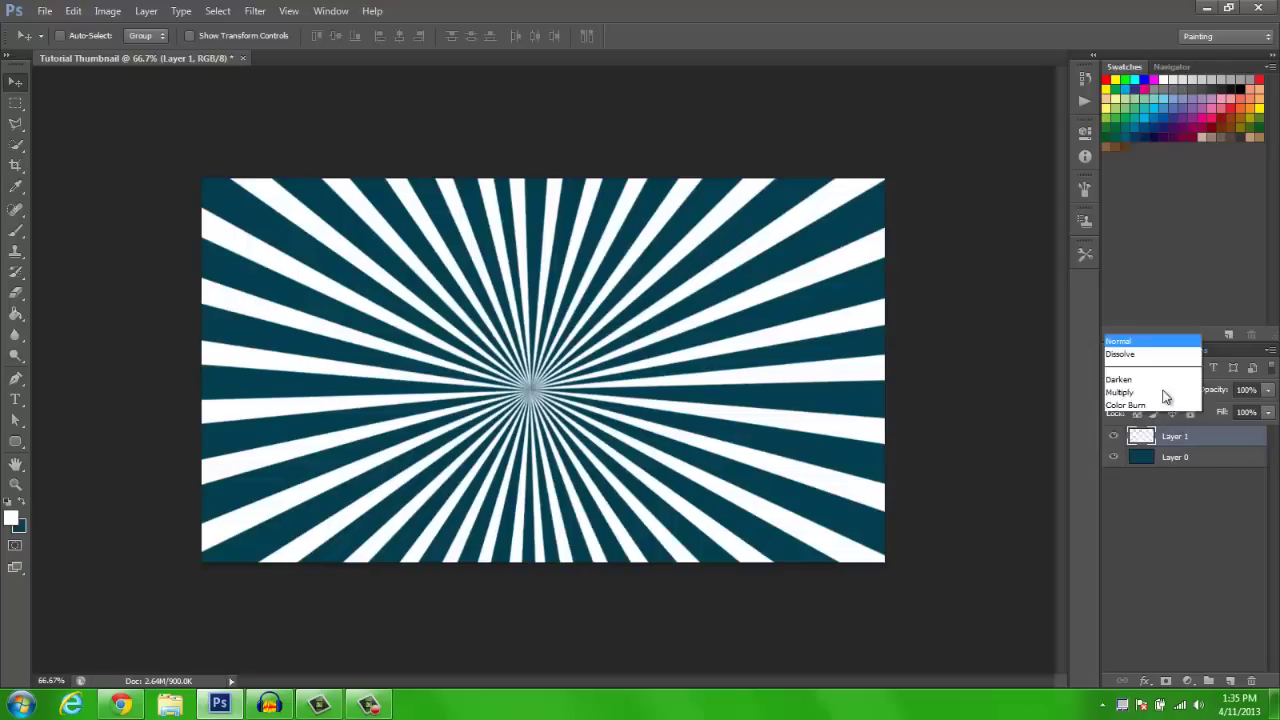
left_click(1224, 466)
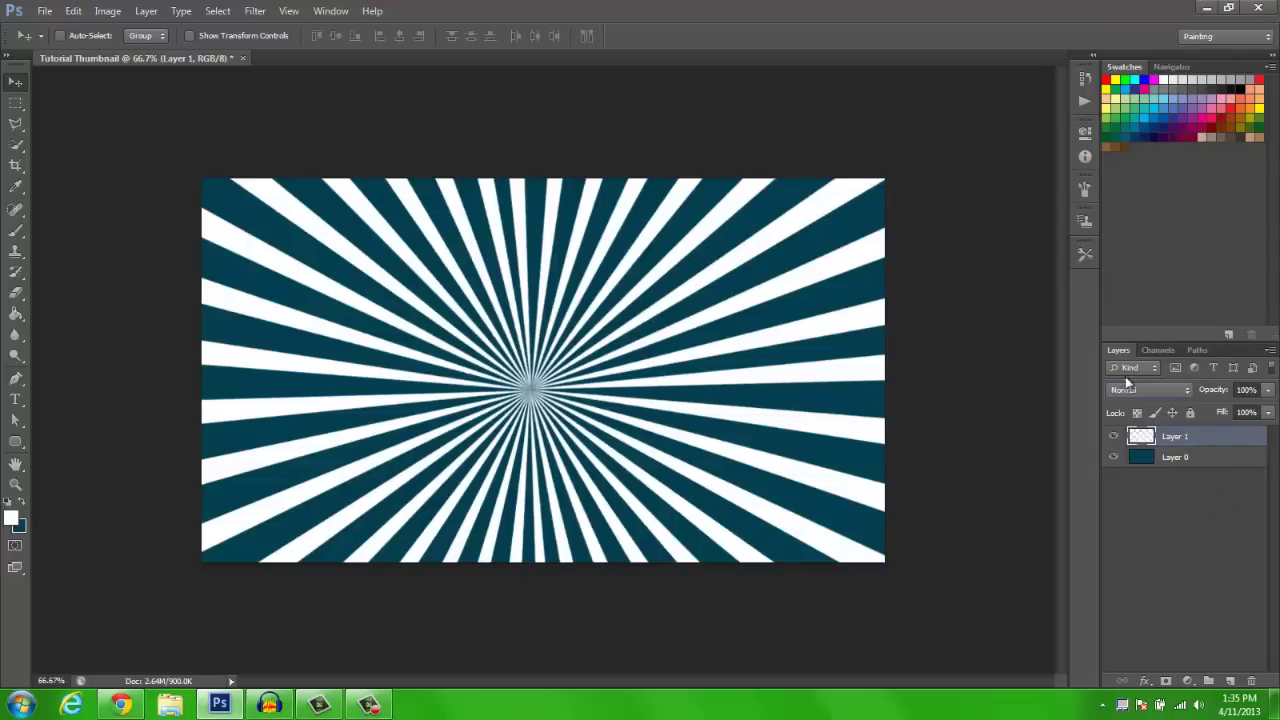
left_click(1147, 391)
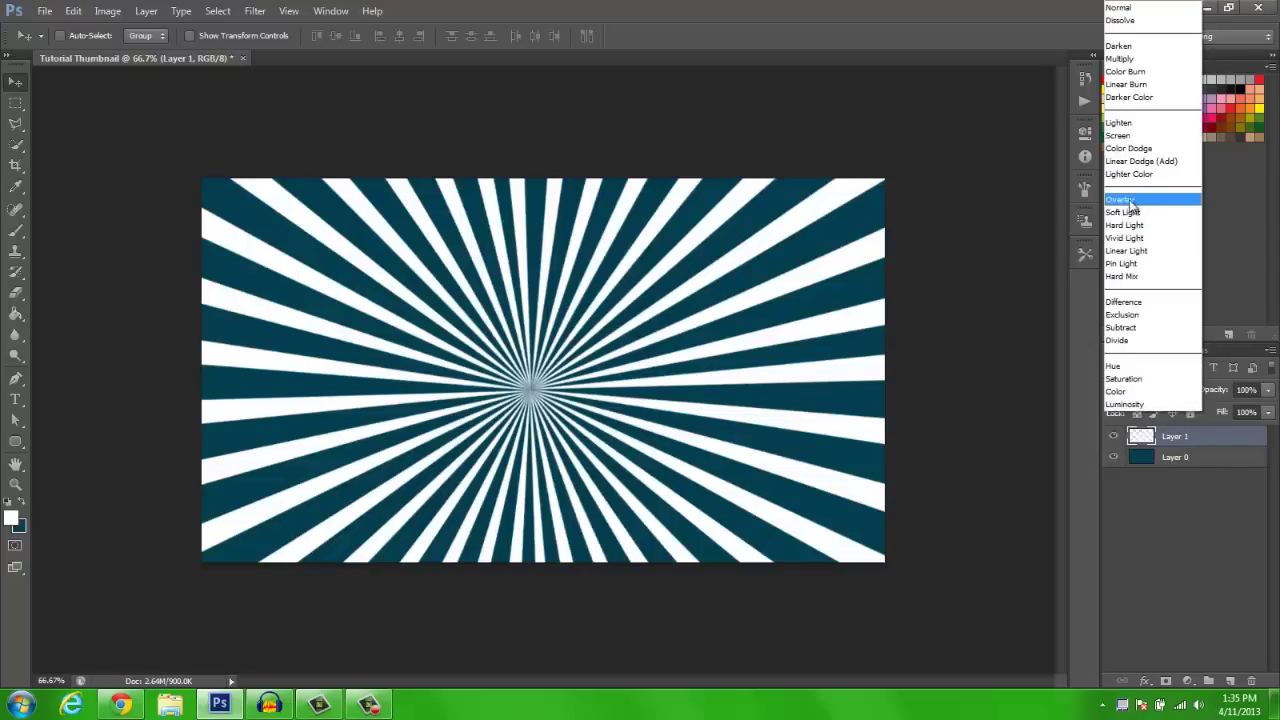
left_click(1156, 205)
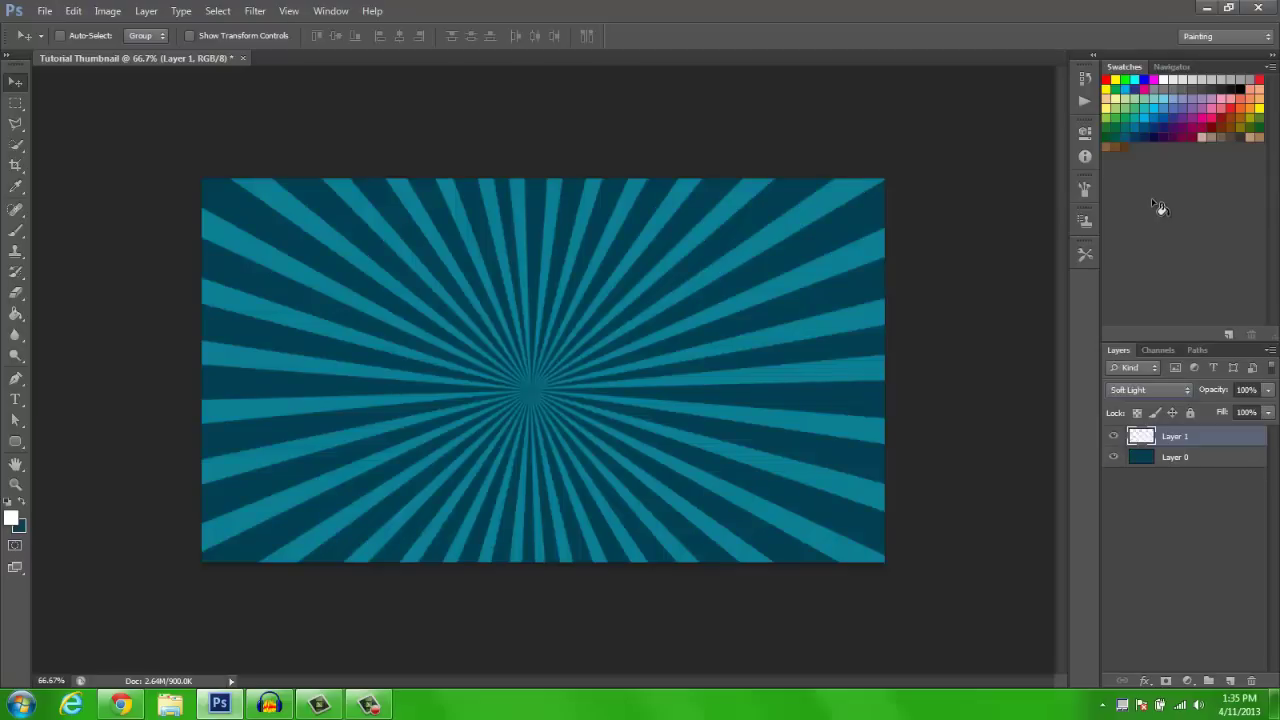
key("Up")
key("ctrl+j")
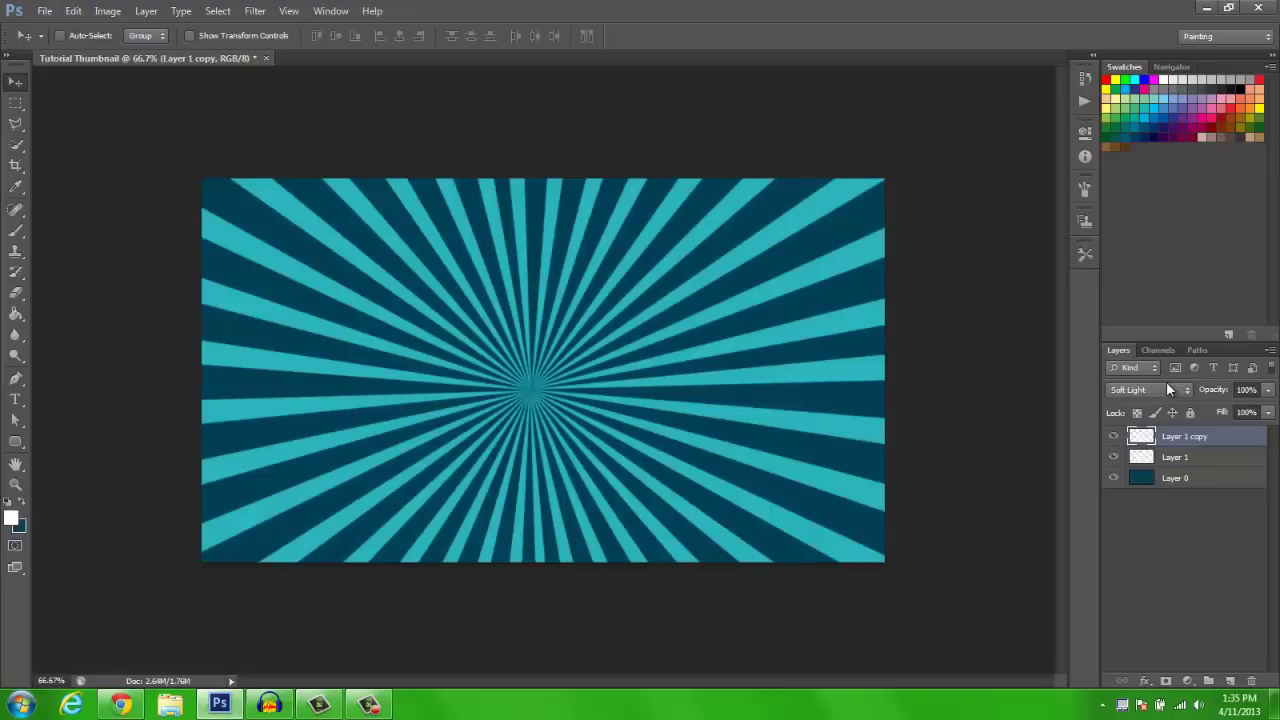
- Try the Color Burn blend mode on Layer 1 copy and undo it
right_click(1178, 460)
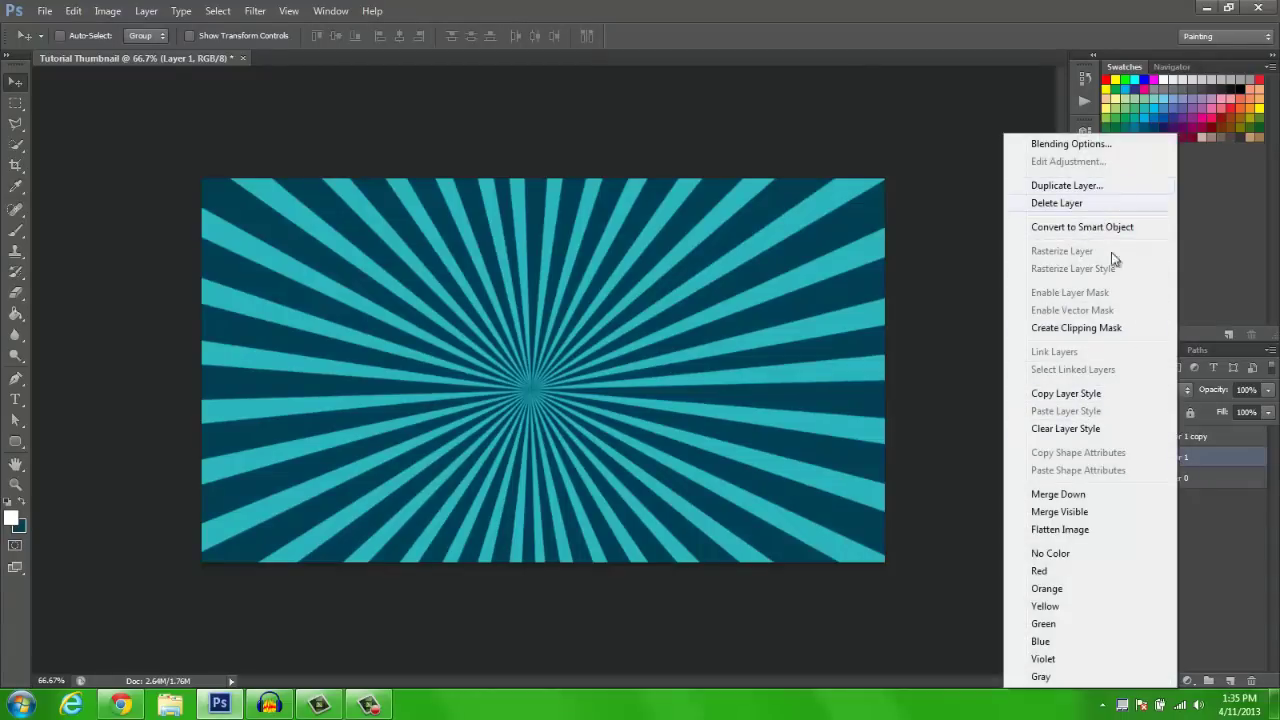
left_click(1205, 458)
left_click(1192, 436)
left_click(1150, 389)
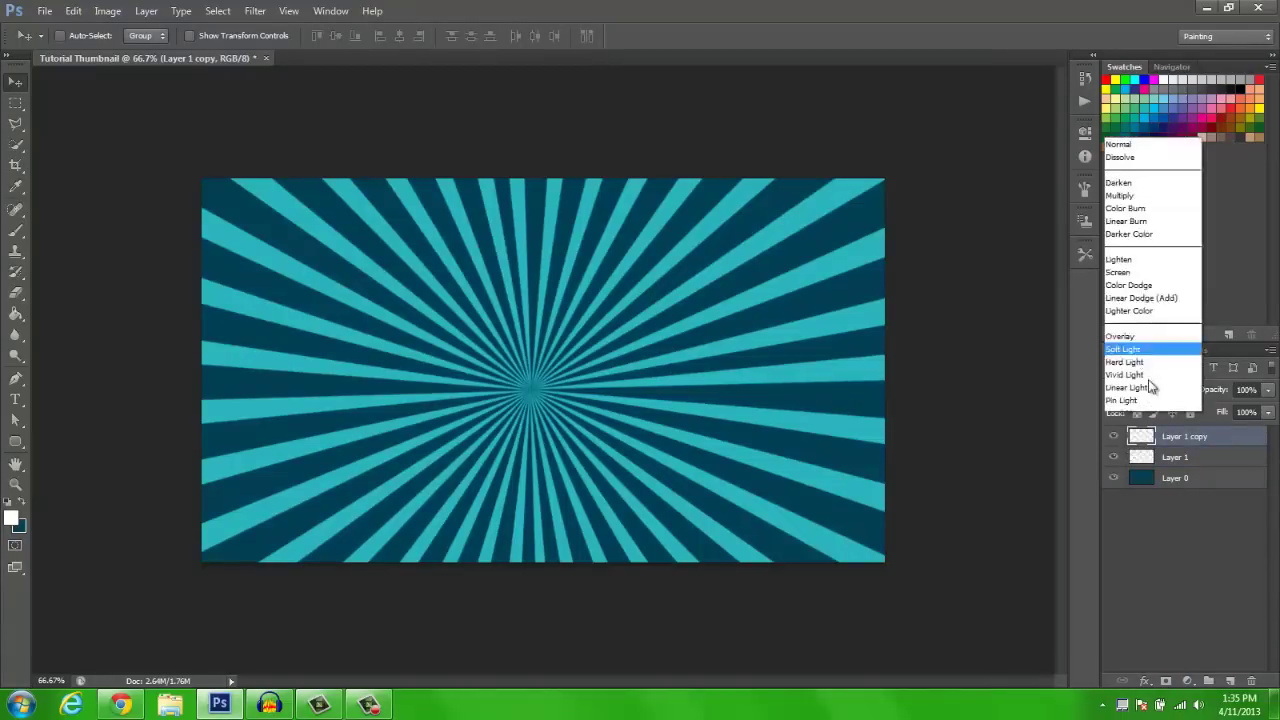
left_click(1140, 207)
key("ctrl+z")
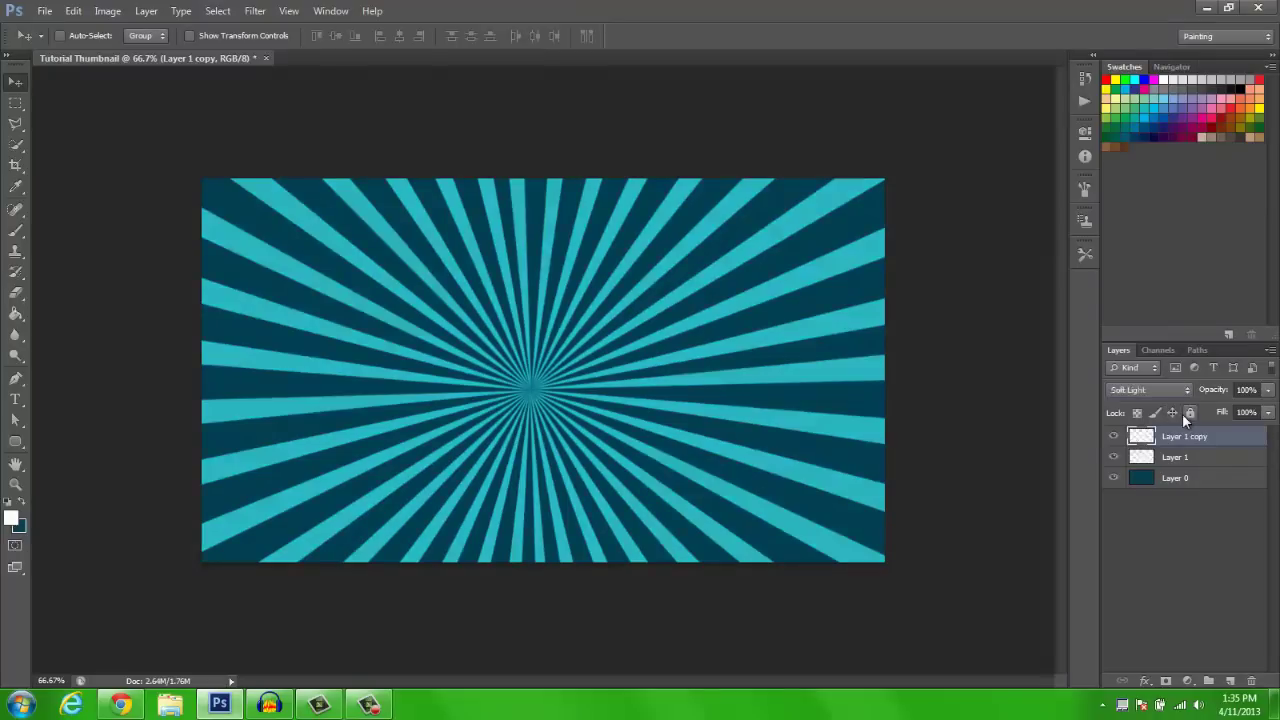
- Lower the opacity of Layer 1 copy to 40% and compare the sunburst with that layer hidden and shown
left_click(1248, 390)
type("40")
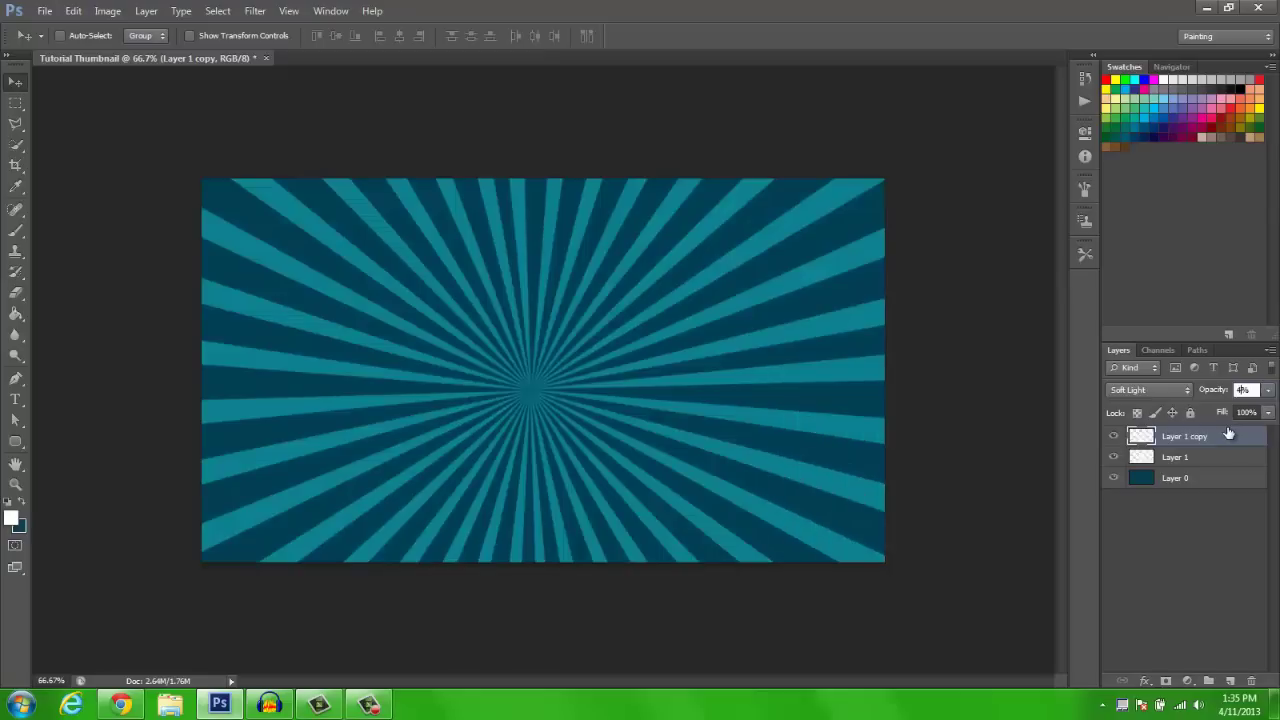
key("Return")
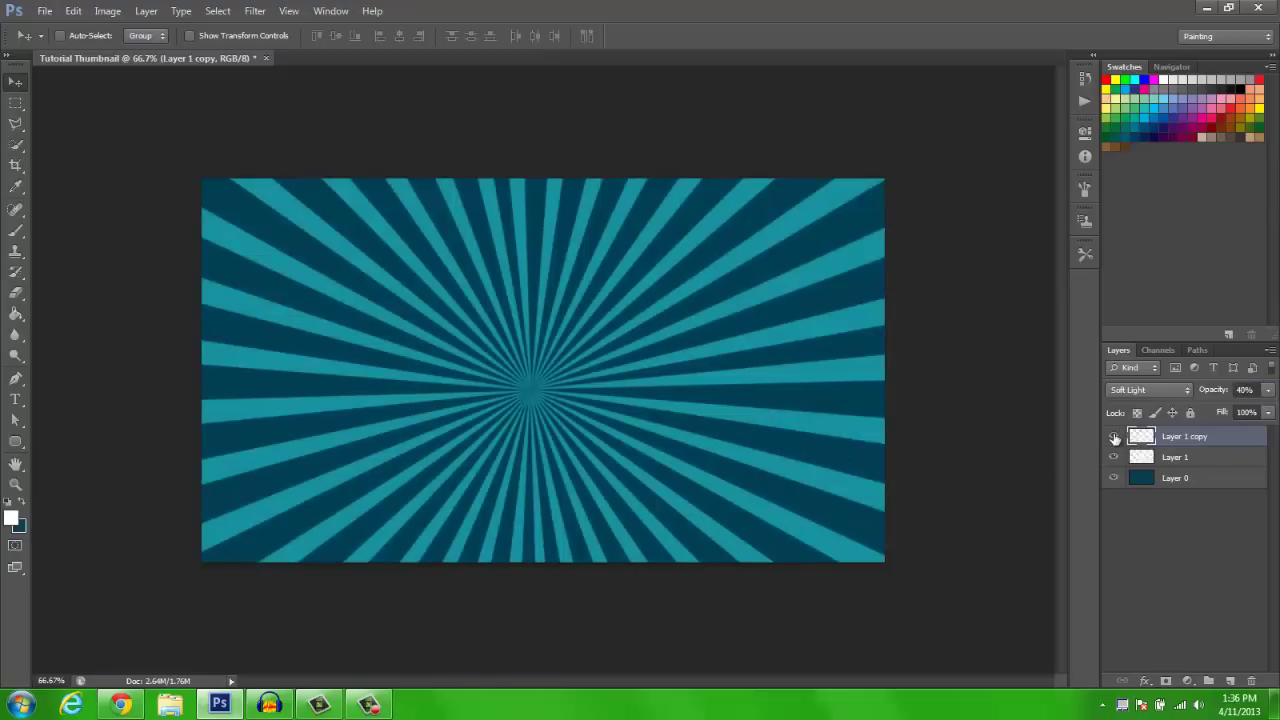
left_click(1114, 437)
left_click(1114, 437)
- Set up the Type tool with white (ffffff) text color and the BankGothic DB font
key("t")
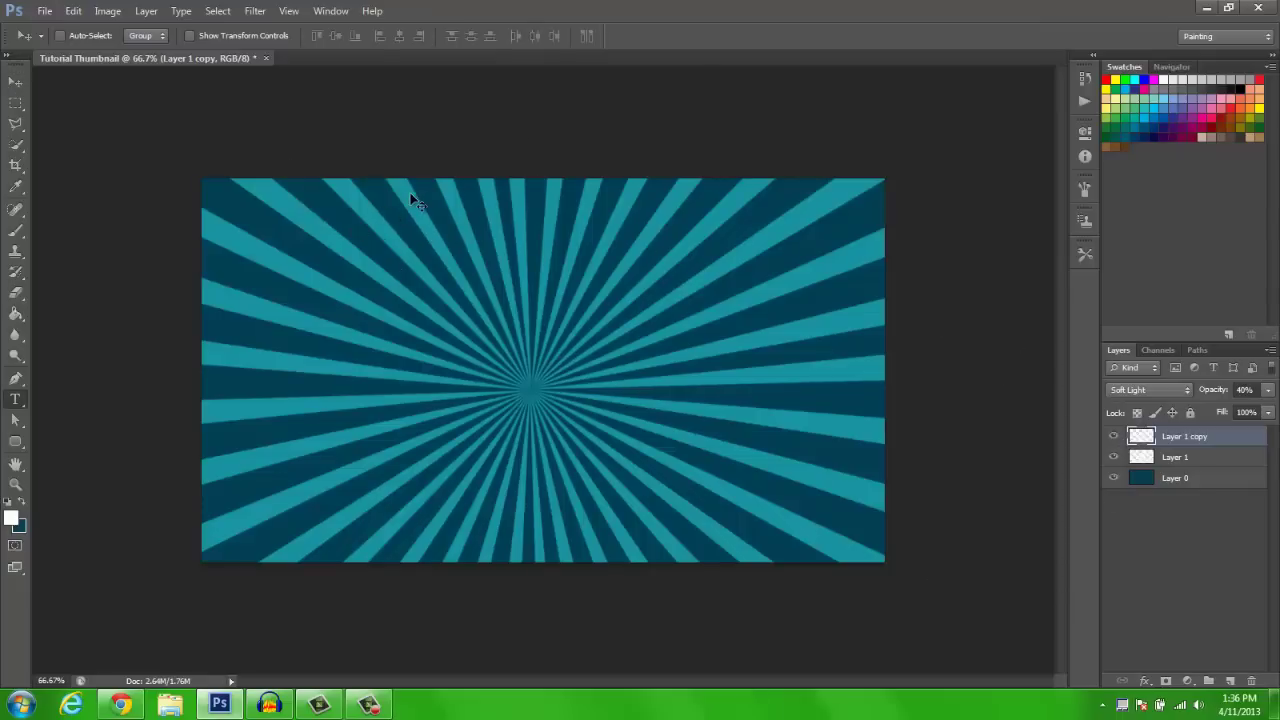
left_click(513, 38)
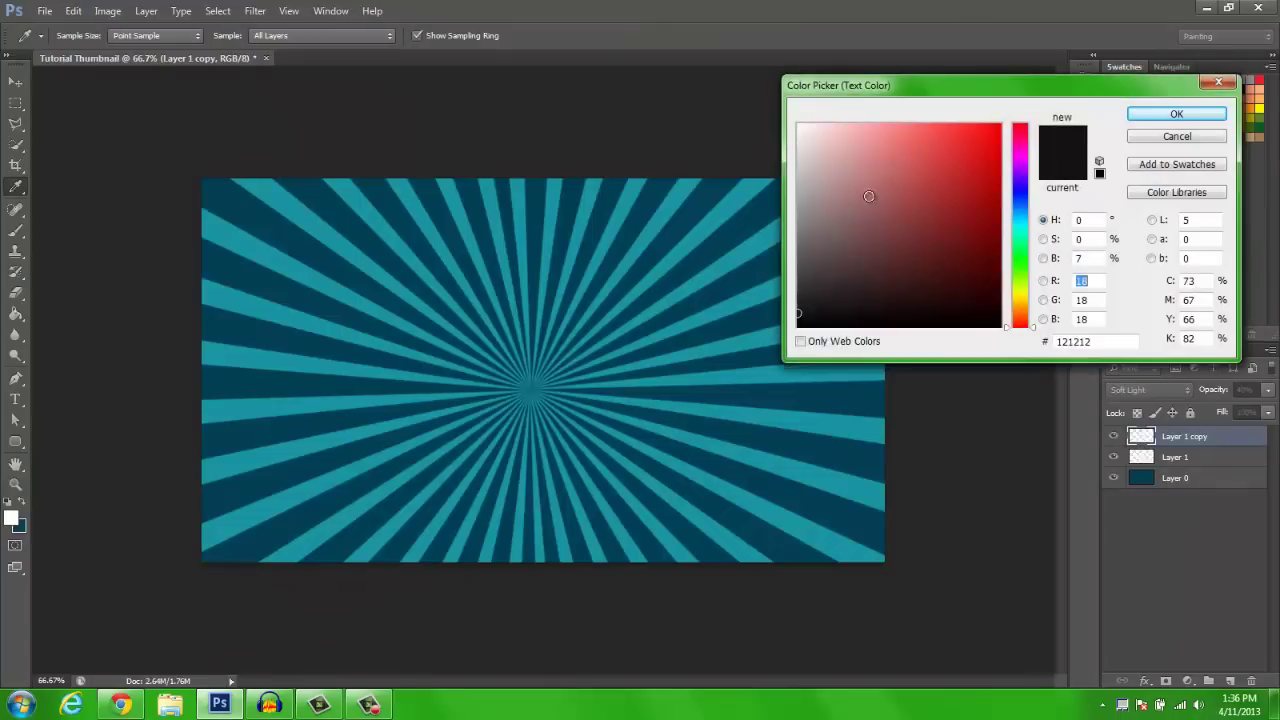
type("ffffff")
left_click(1177, 114)
left_click(171, 36)
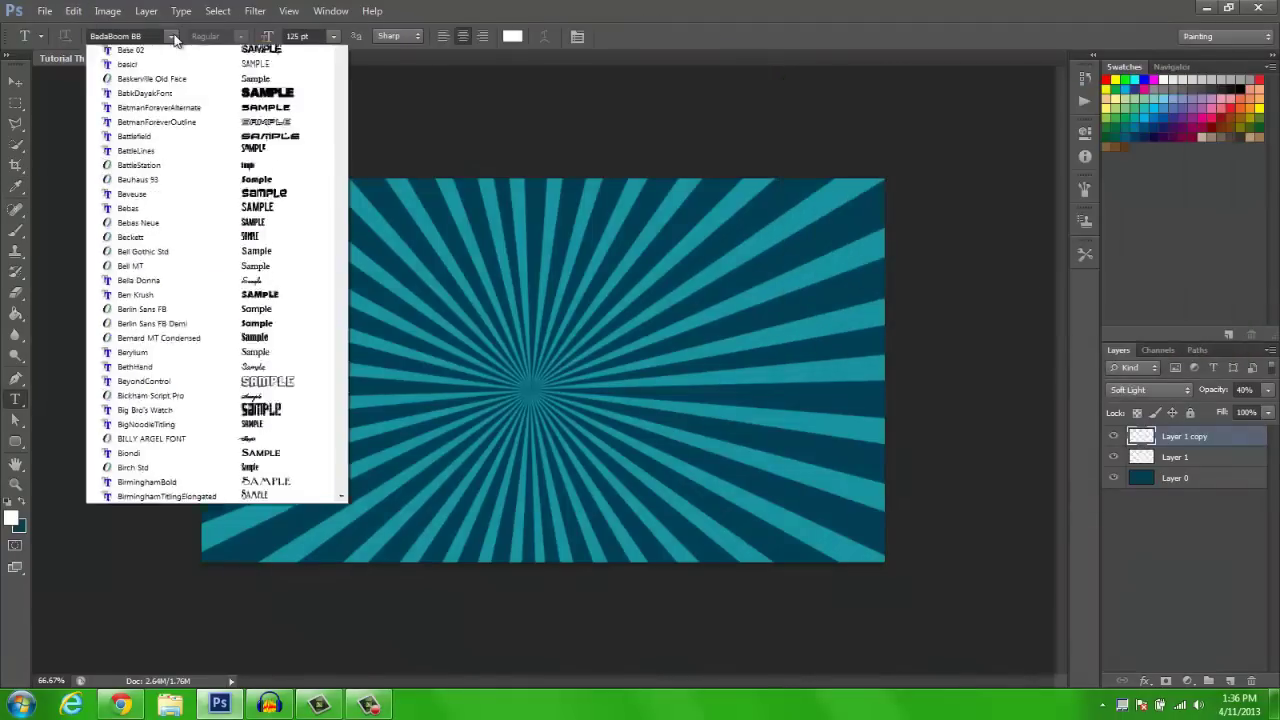
scroll(342, 137, "up", 1)
left_click_drag(342, 135, 342, 128)
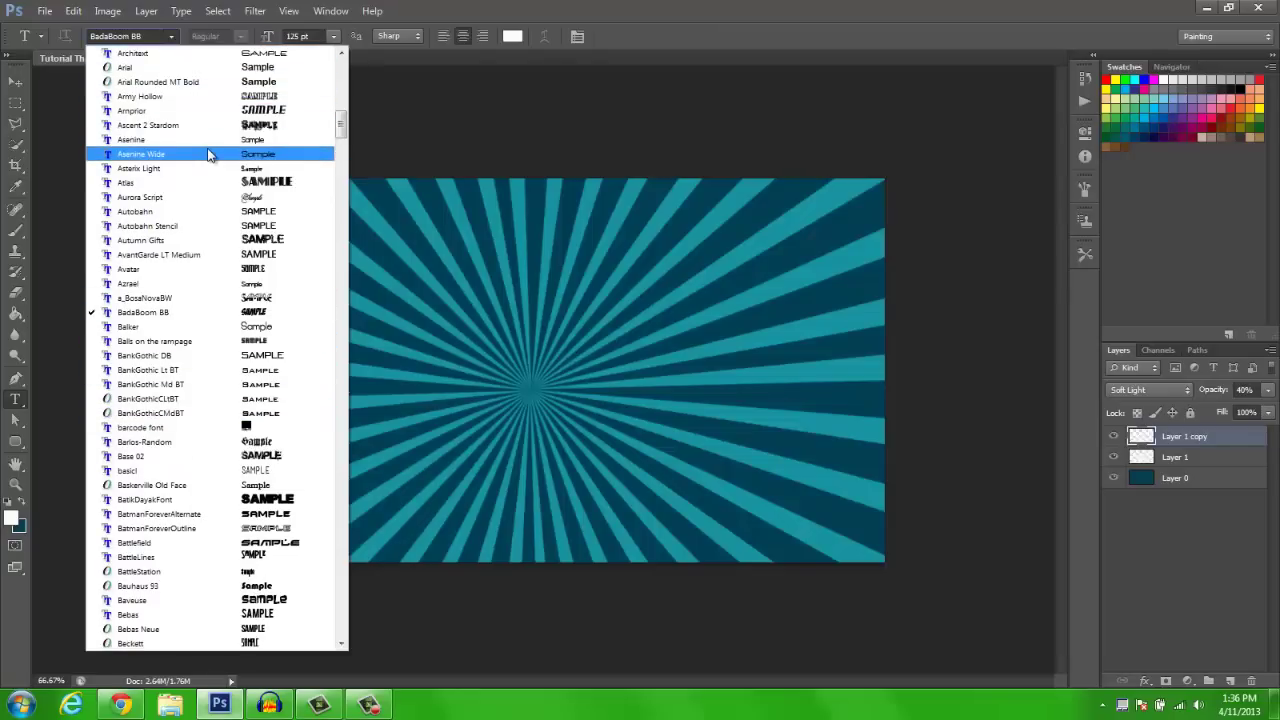
left_click(163, 355)
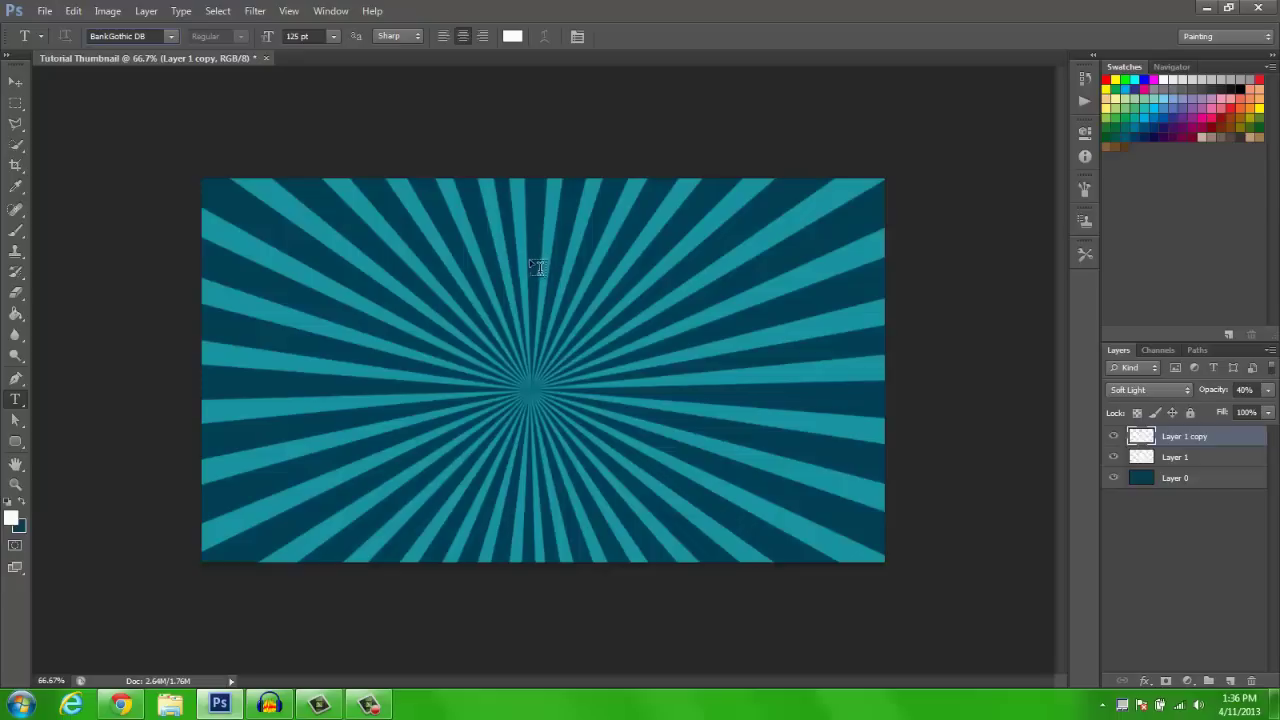
- Add the text "Hello", set its size to 60 pt and move it to the upper middle of the canvas
left_click(718, 233)
type("Hello")
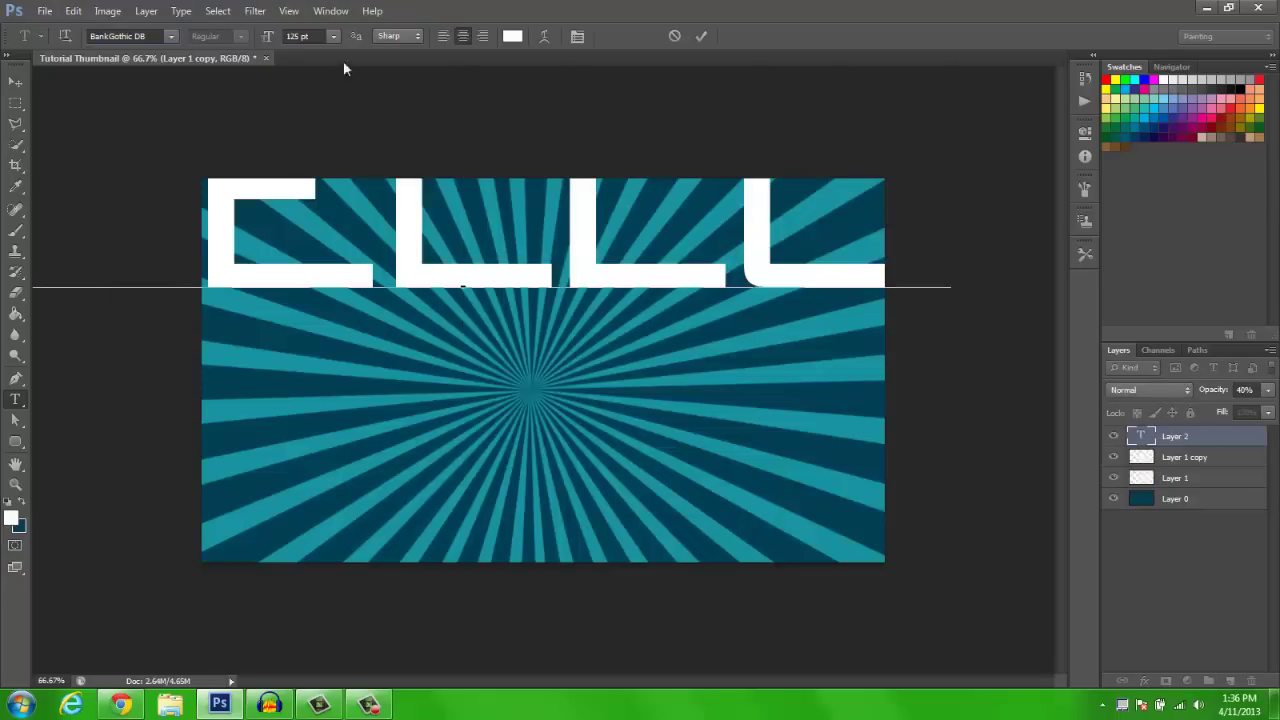
key("ctrl+Return")
left_click(333, 36)
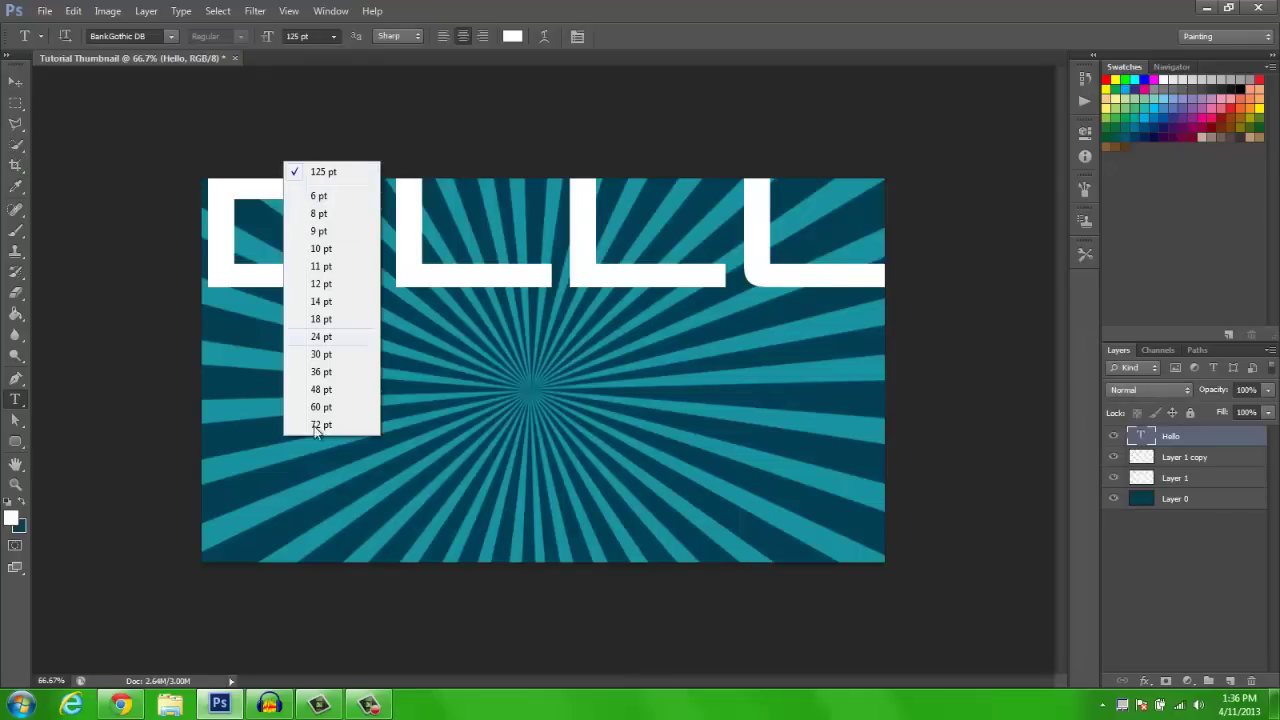
left_click(329, 411)
key("v")
left_click_drag(440, 70, 526, 85)
key("t")
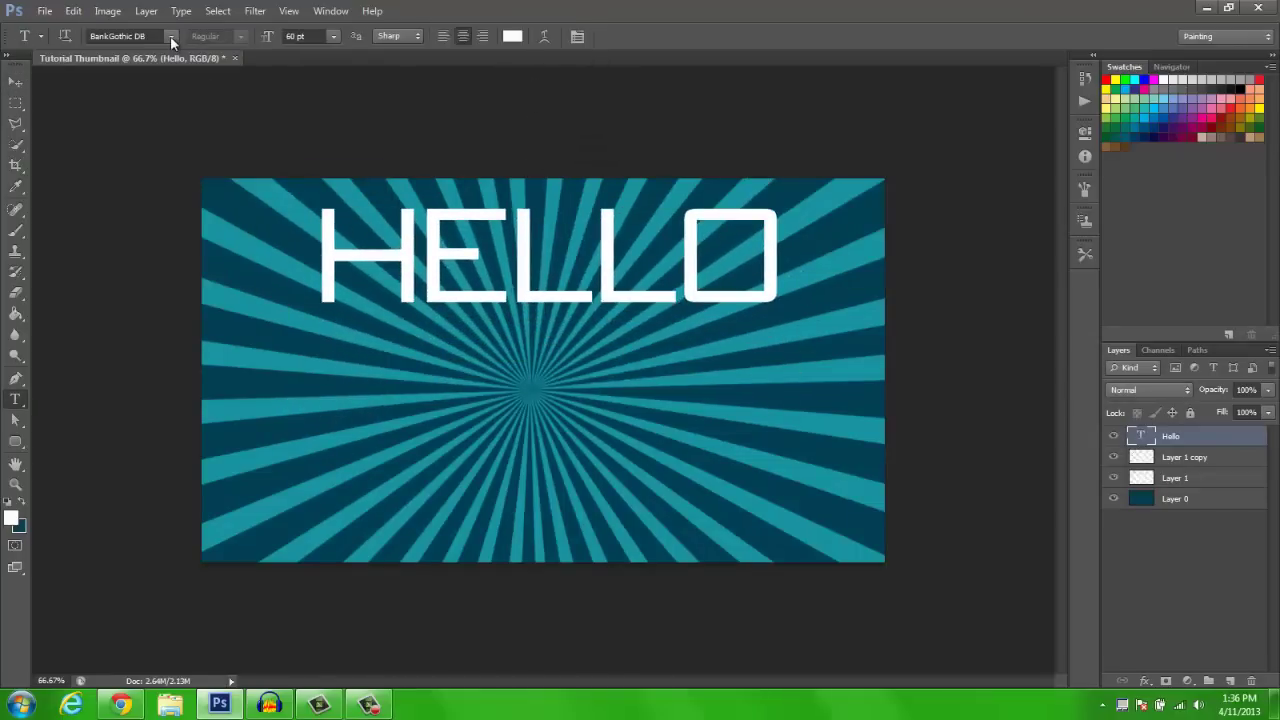
- Try the BatikDayakFont, a Batman Forever font and Coalition on the Hello text
left_click(170, 36)
left_click(170, 188)
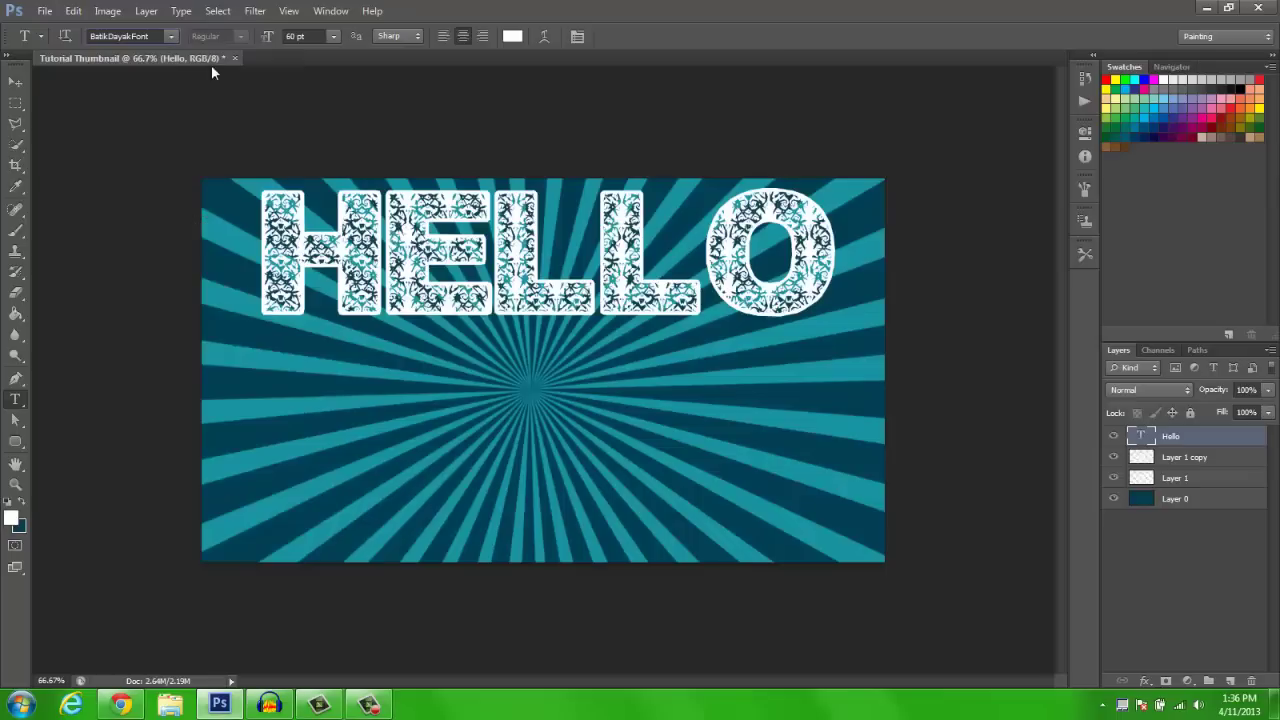
left_click(172, 36)
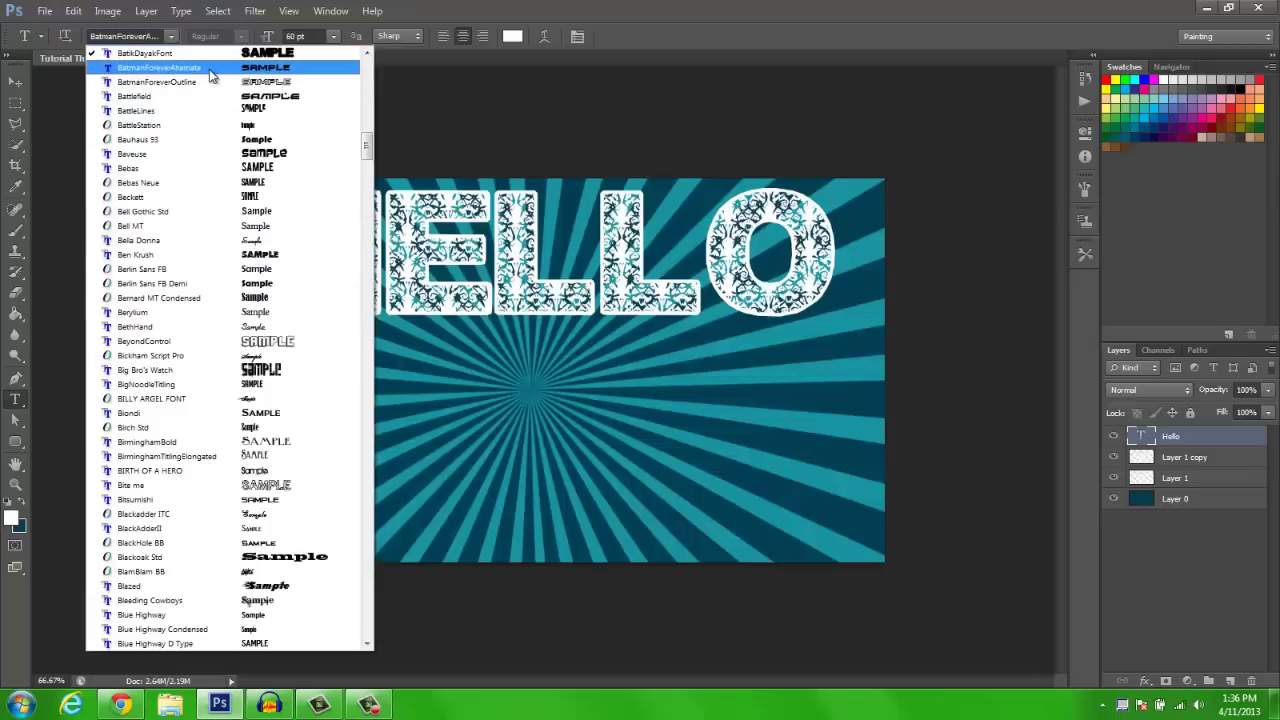
left_click(227, 90)
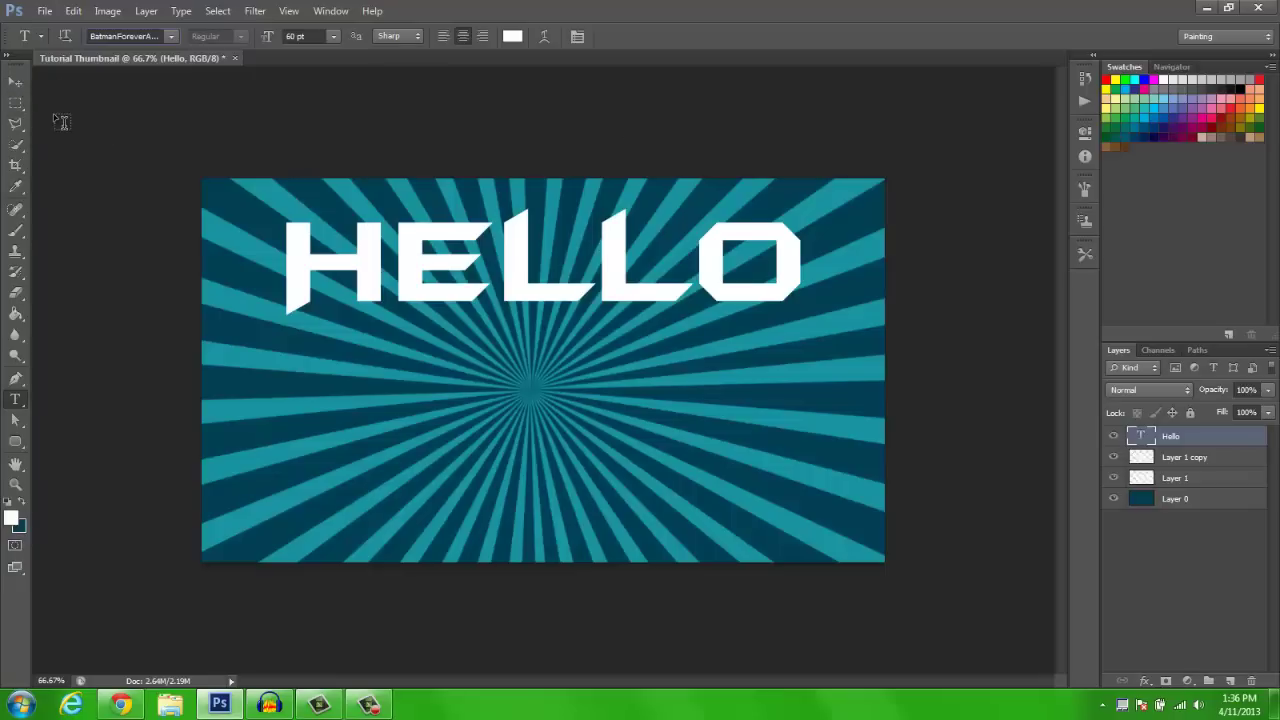
left_click(171, 38)
left_click_drag(366, 112, 366, 209)
left_click(204, 88)
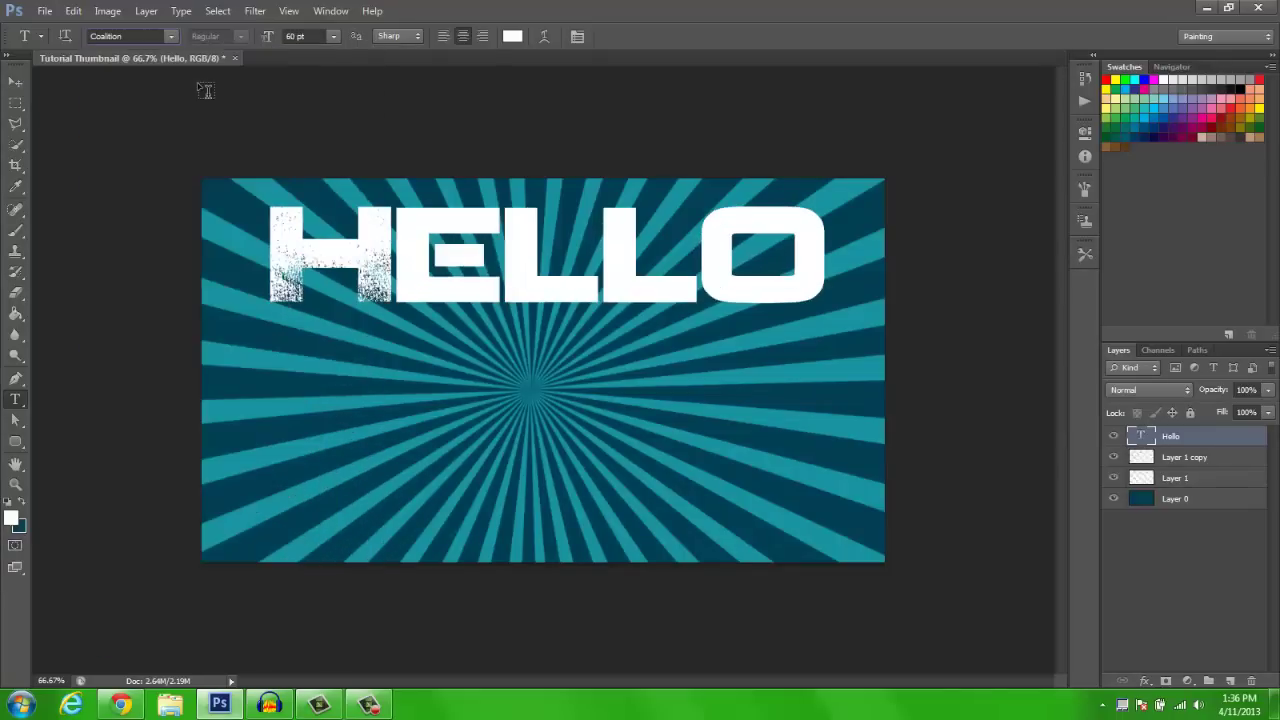
- Set the font of the Hello text to COUTURE
left_click(171, 36)
left_click_drag(368, 222, 368, 232)
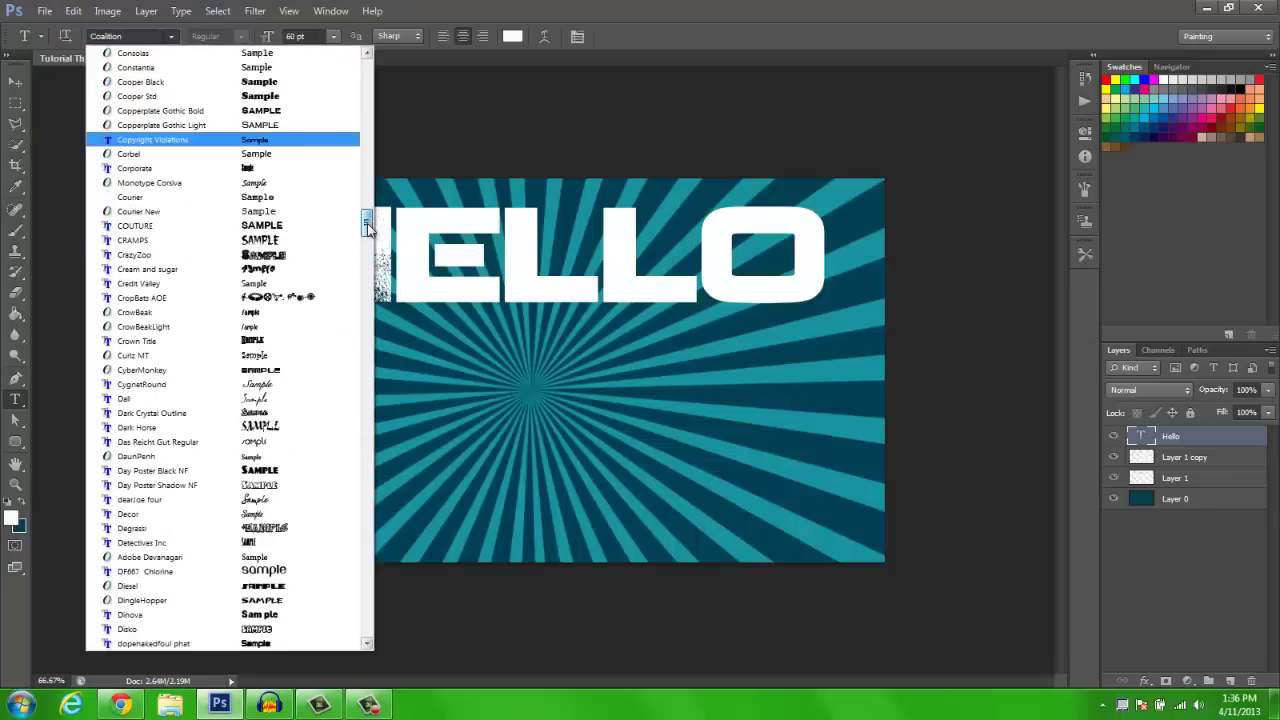
left_click(166, 234)
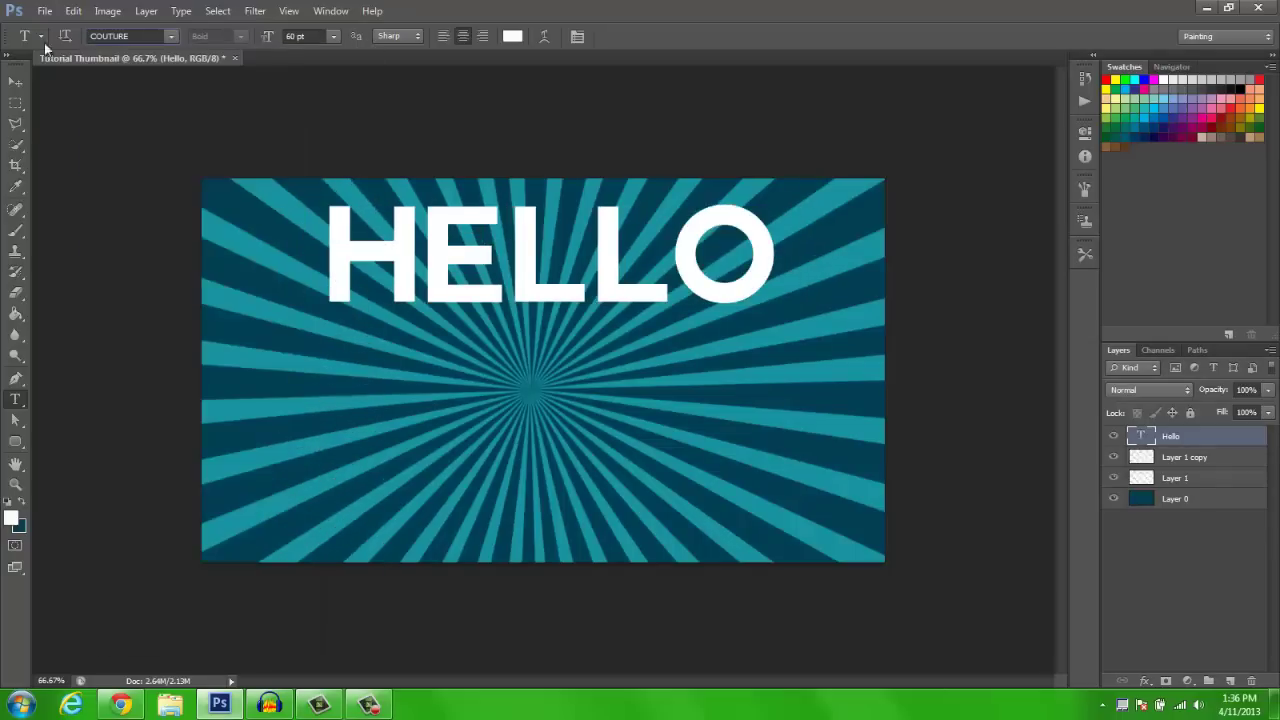
- Nudge the Hello text slightly on the canvas and delete its layer
left_click(14, 84)
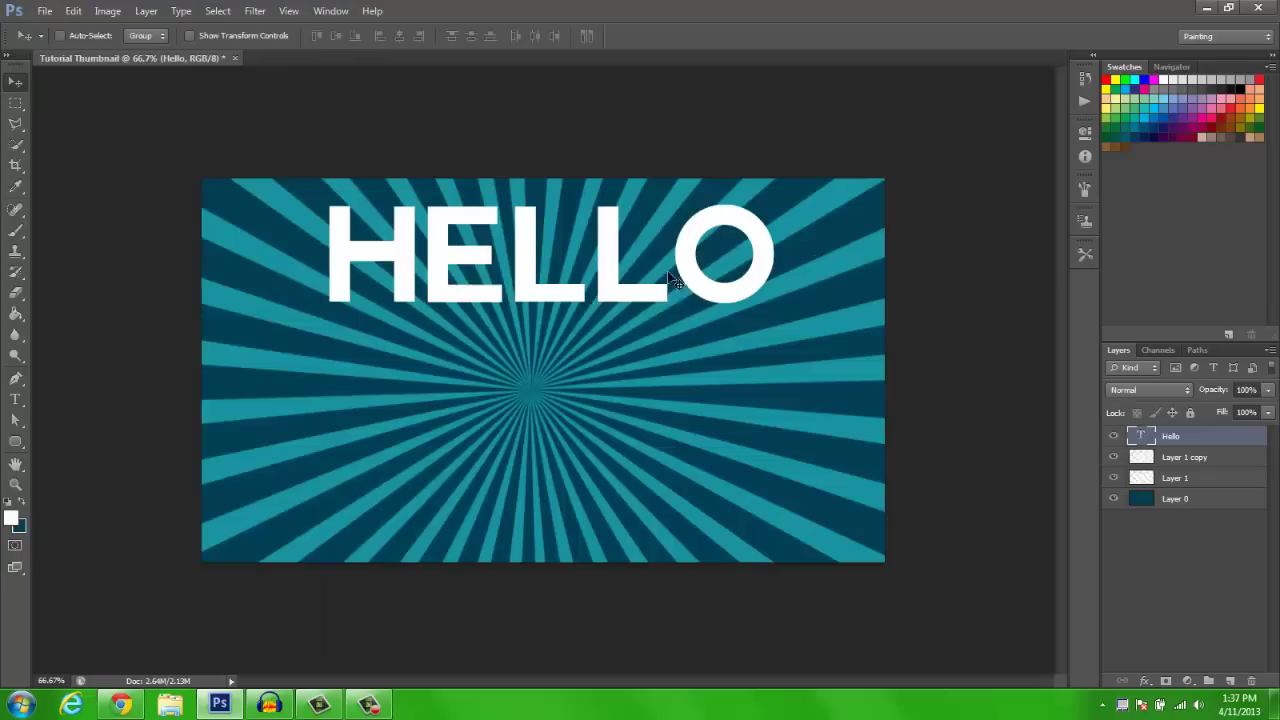
left_click_drag(604, 312, 595, 283)
key("Delete")
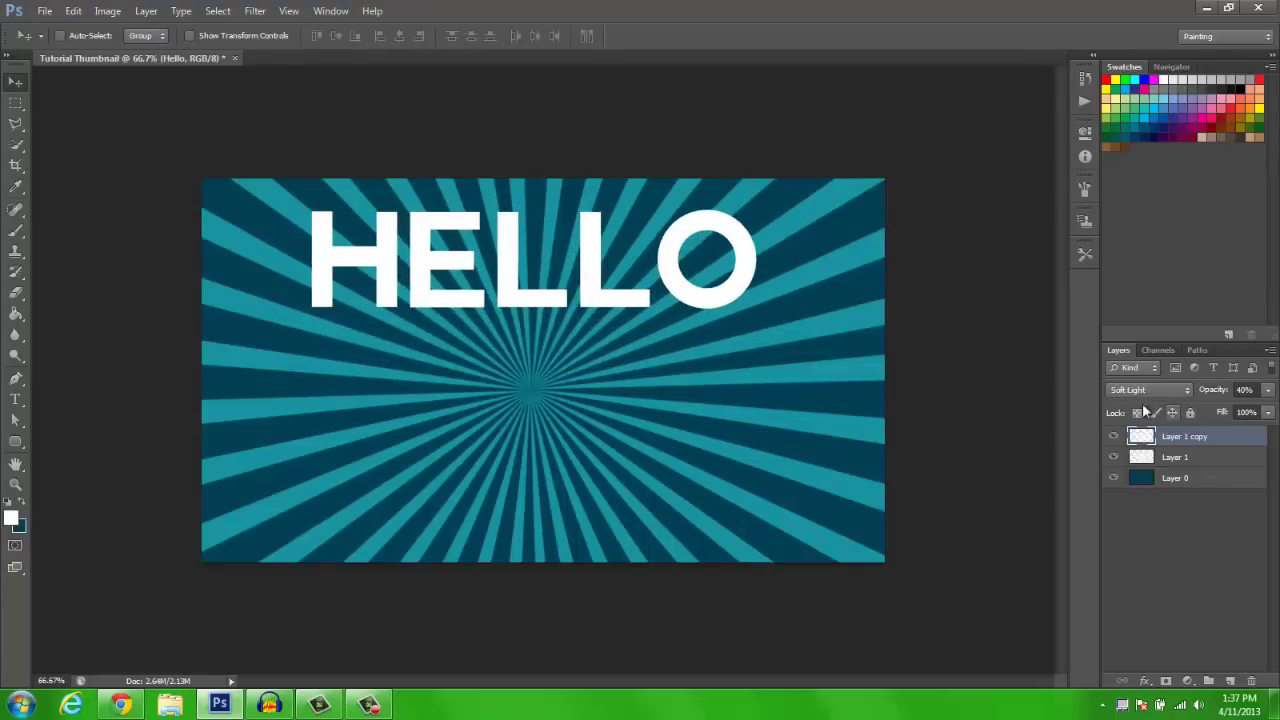
- Add the text "Update" in 60 pt COUTURE and move it to the upper middle of the canvas
key("t")
left_click(386, 256)
type("UPDATE")
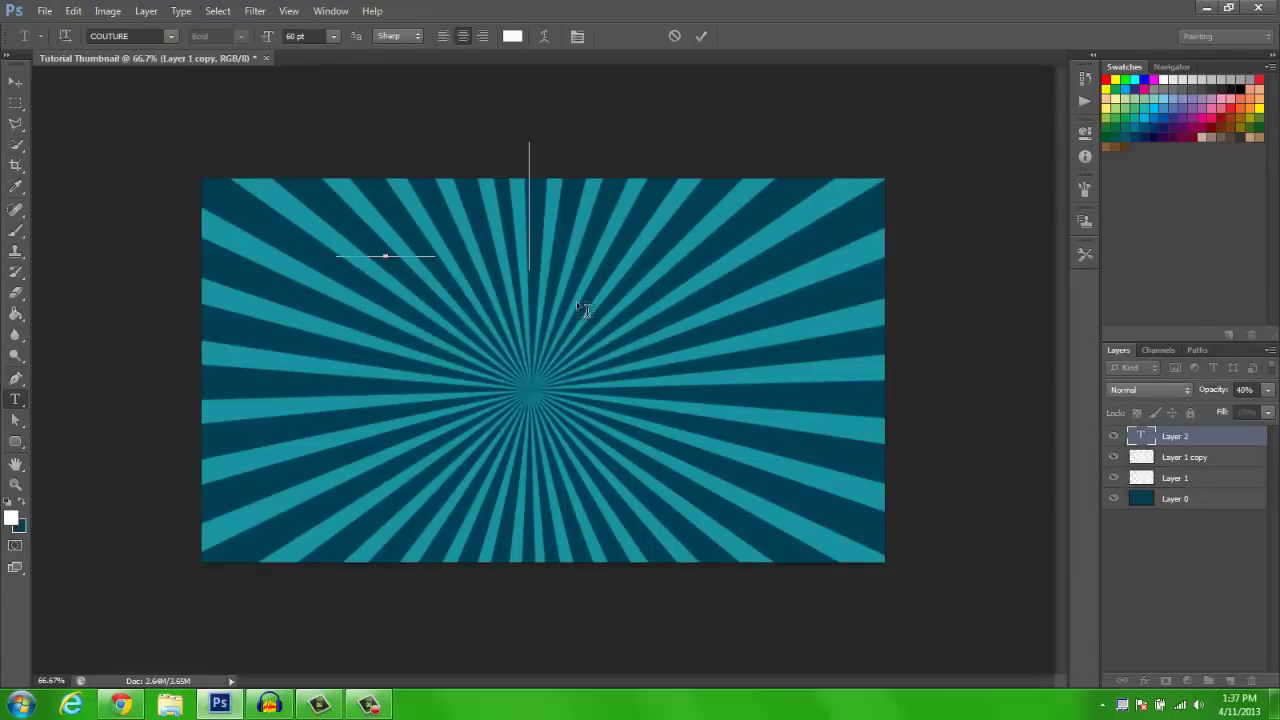
left_click(14, 85)
left_click_drag(532, 144, 693, 202)
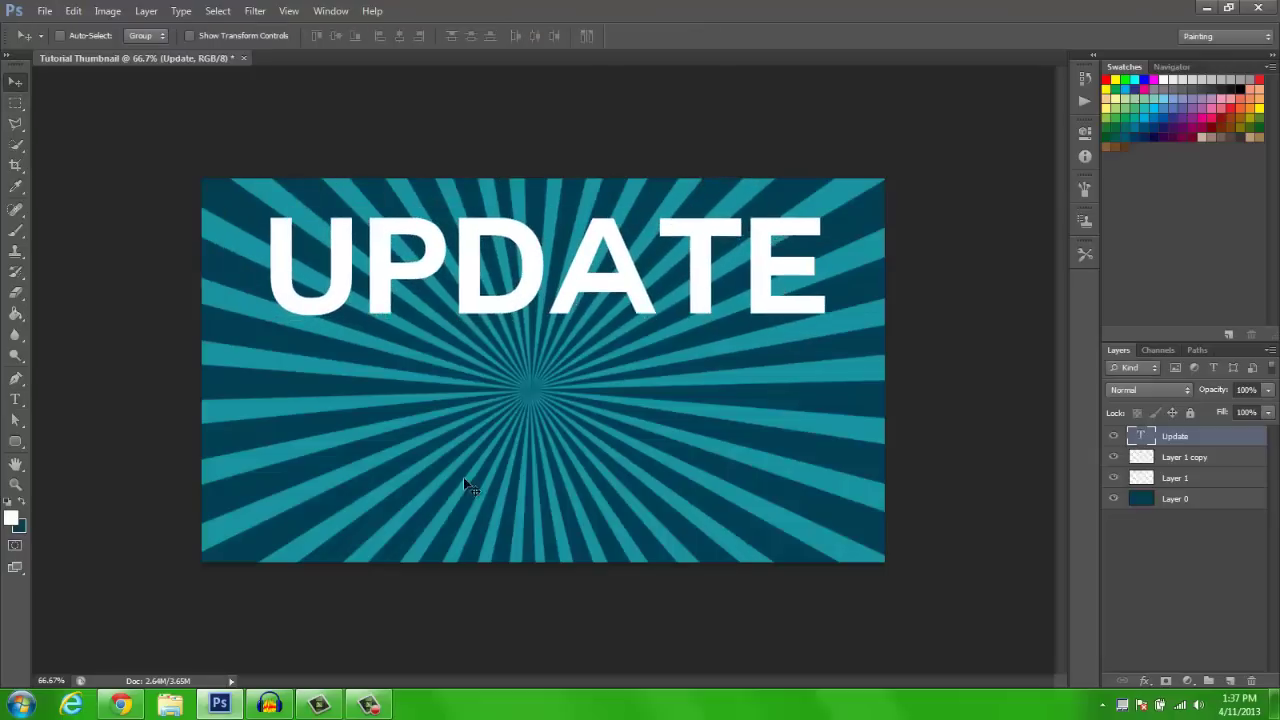
- Add a separate "Video" text layer in 60 pt COUTURE and move it below the Update text, near the canvas's lower middle
key("y")
key("t")
left_click(365, 521)
type("VIDEO")
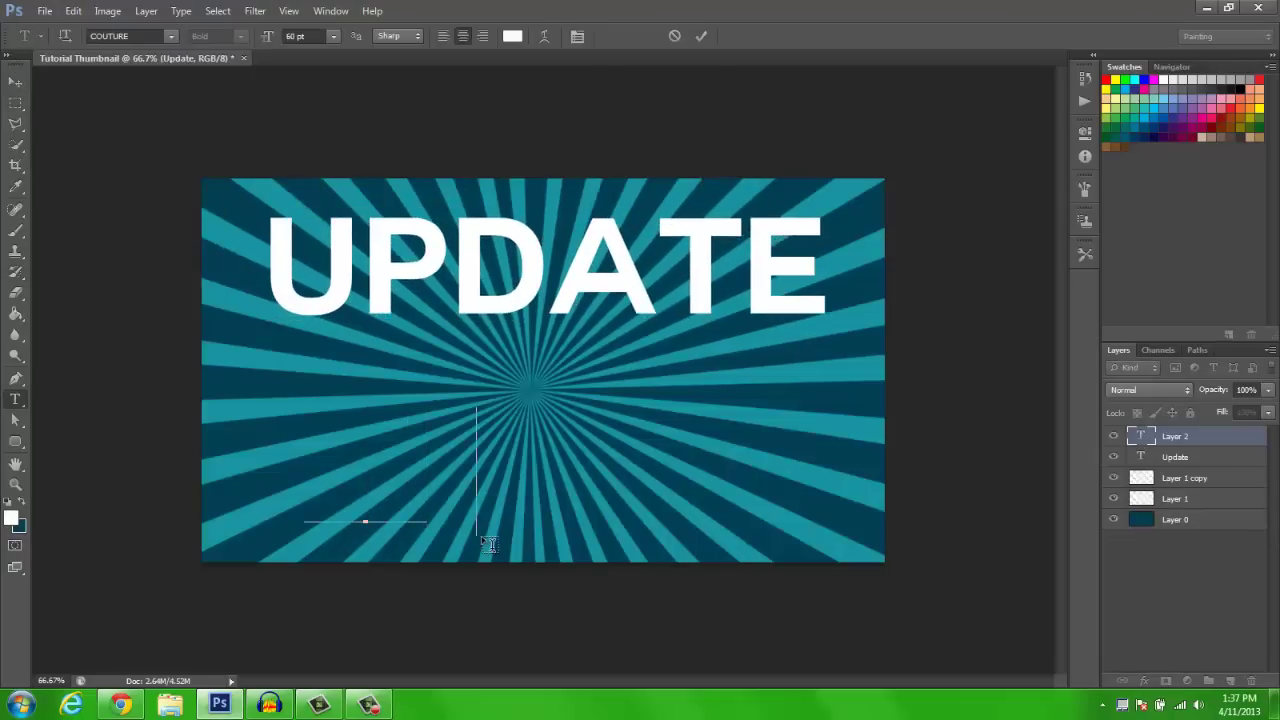
left_click(15, 81)
left_click_drag(568, 382, 633, 387)
- Move the Update layer above the Video layer, hide the Video layer and select Update
left_click(1180, 457)
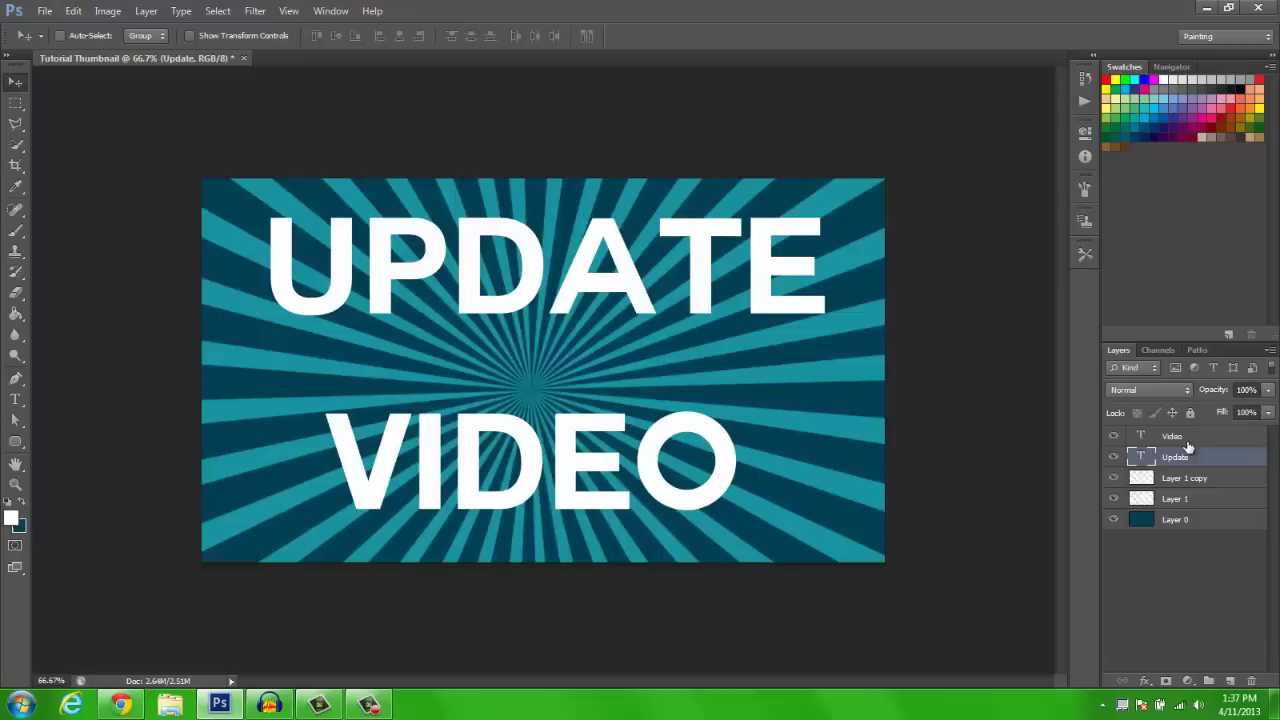
left_click_drag(1182, 455, 1186, 432)
left_click(1178, 457)
left_click(1113, 456)
left_click(1175, 436)
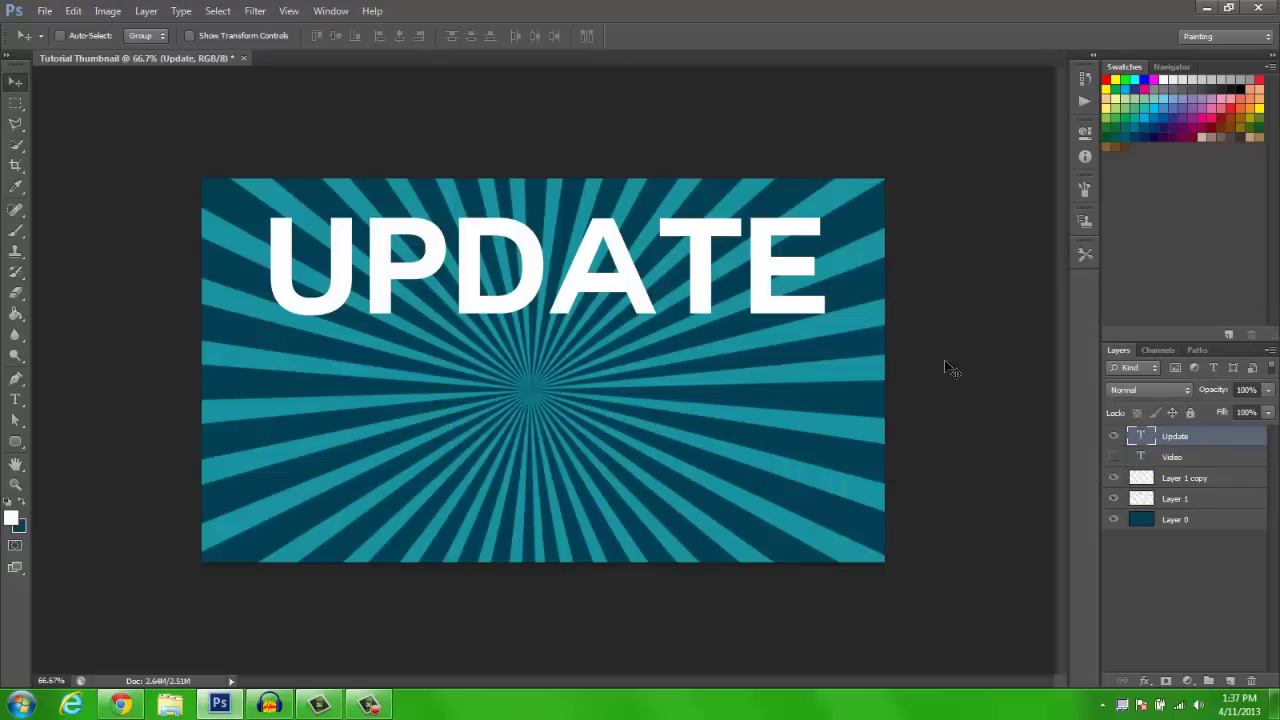
- Move the Update text to the canvas middle and align it to the canvas's vertical and horizontal centres, using Layer 0 and a full-canvas selection
left_click_drag(743, 266, 743, 366)
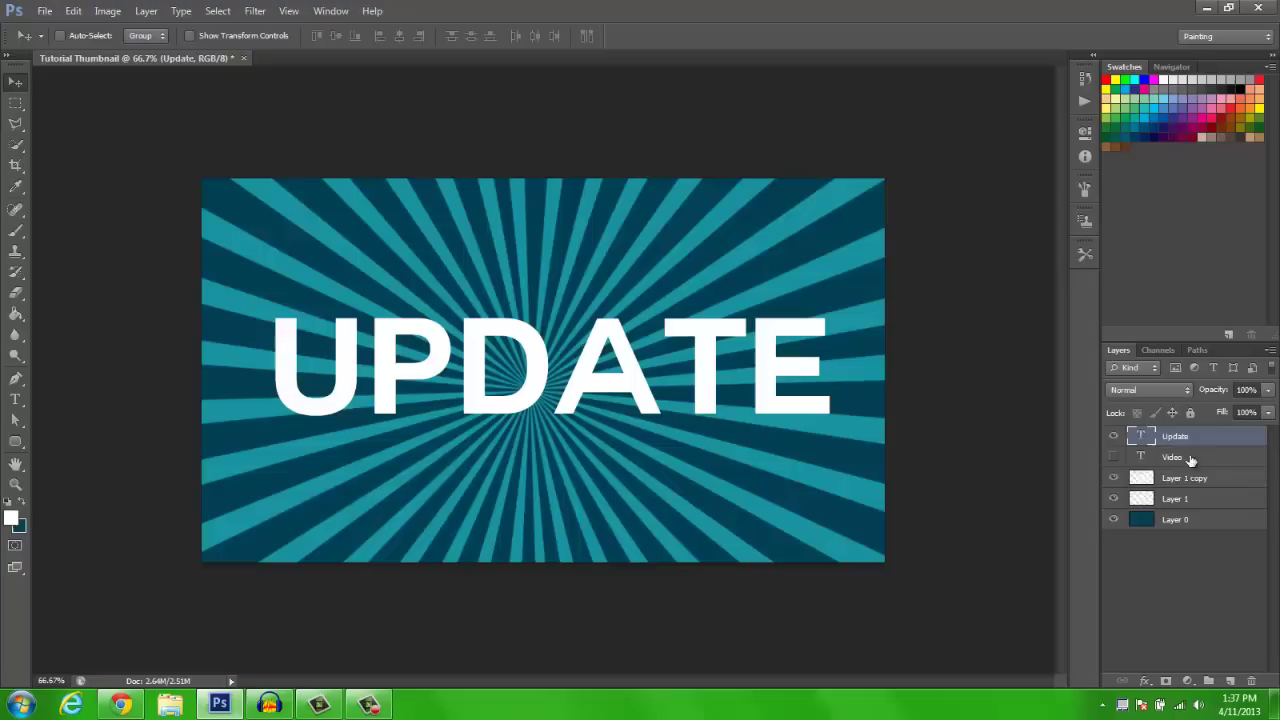
left_click(1175, 520, "ctrl")
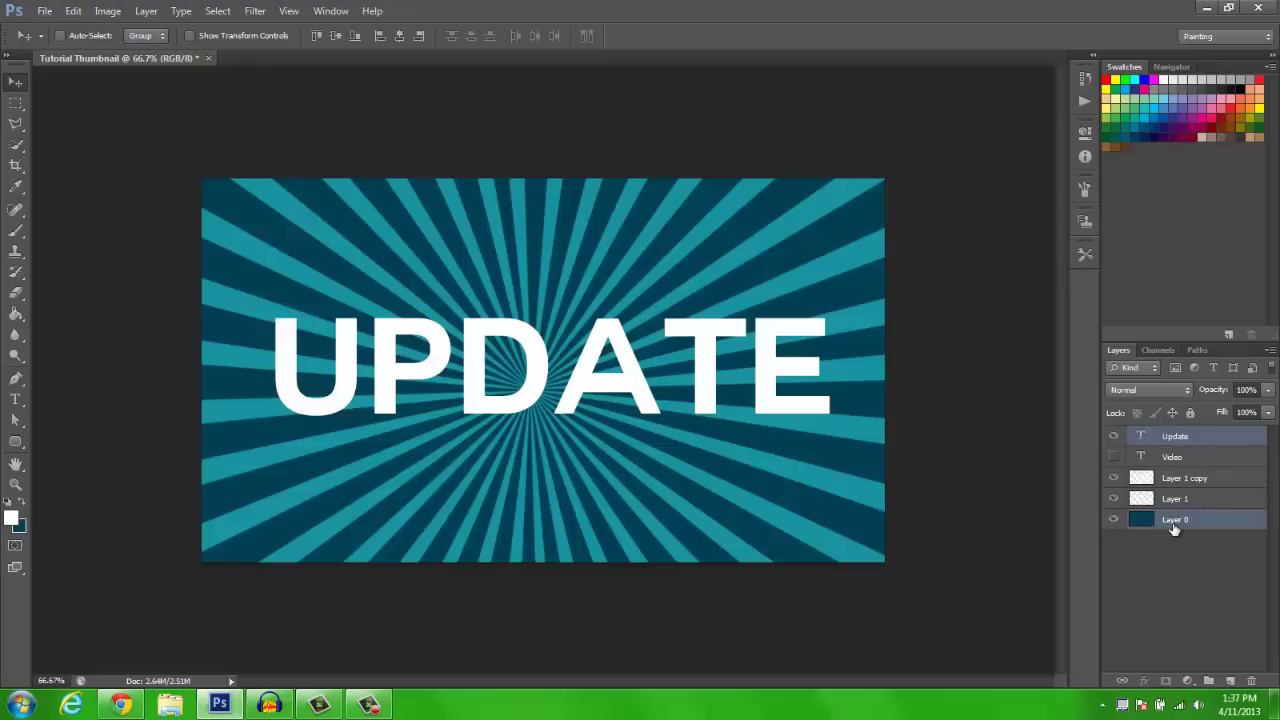
left_click(1114, 520)
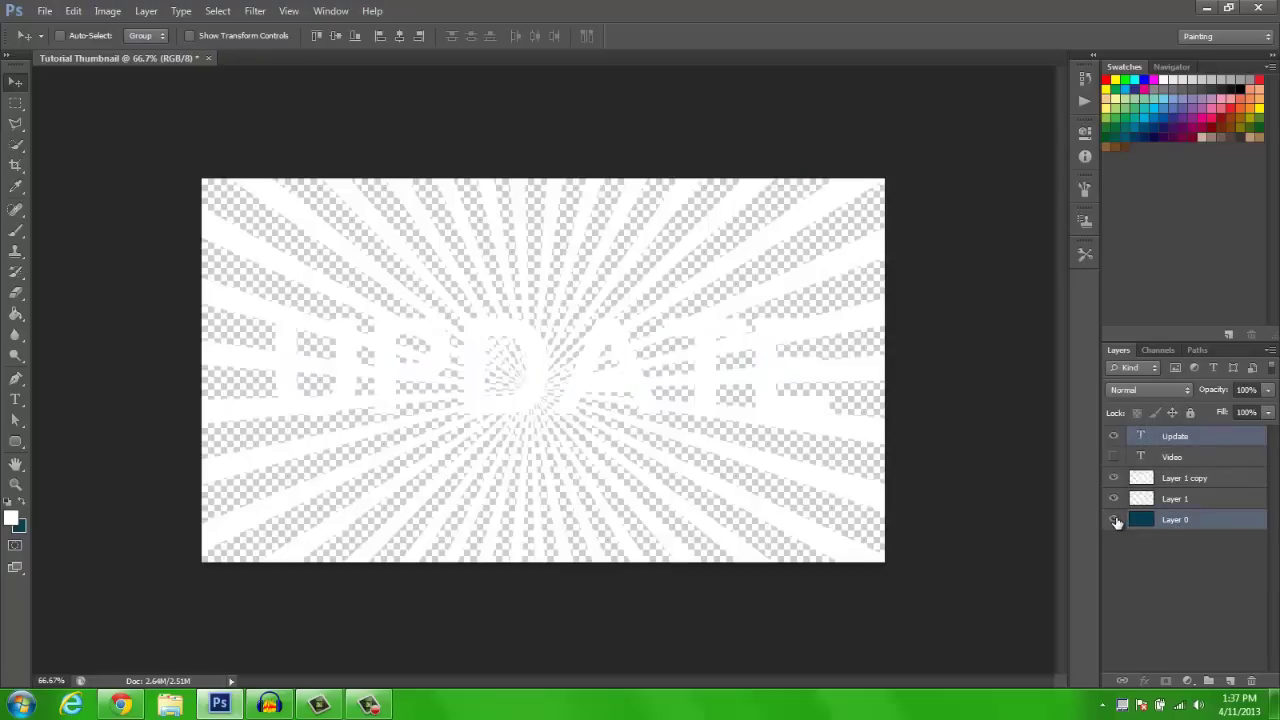
left_click(1114, 520)
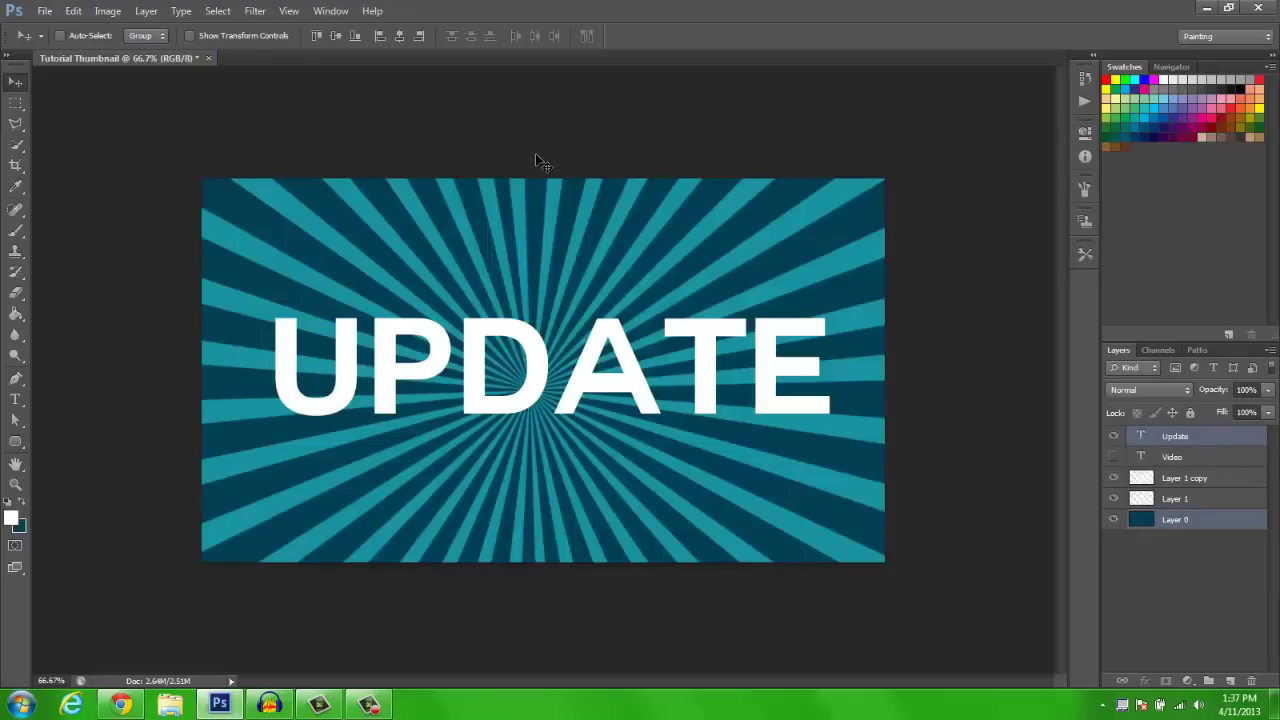
key("ctrl+a")
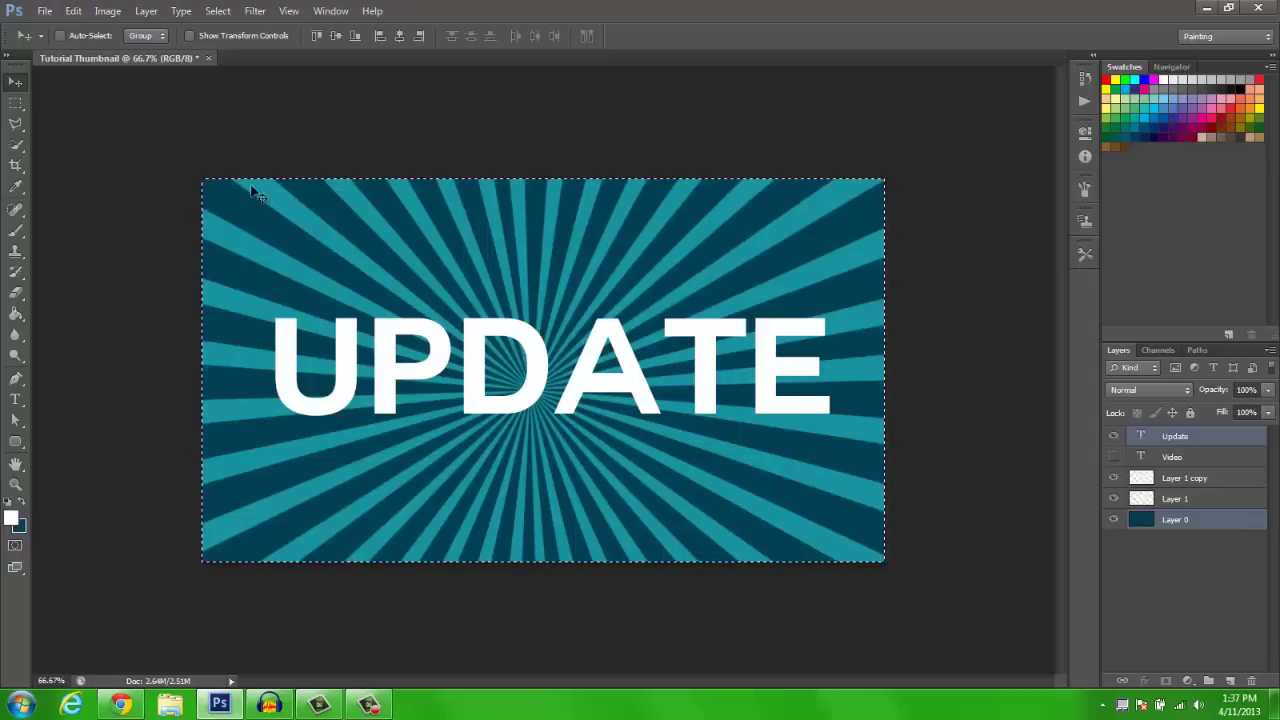
left_click(336, 37)
left_click(399, 37)
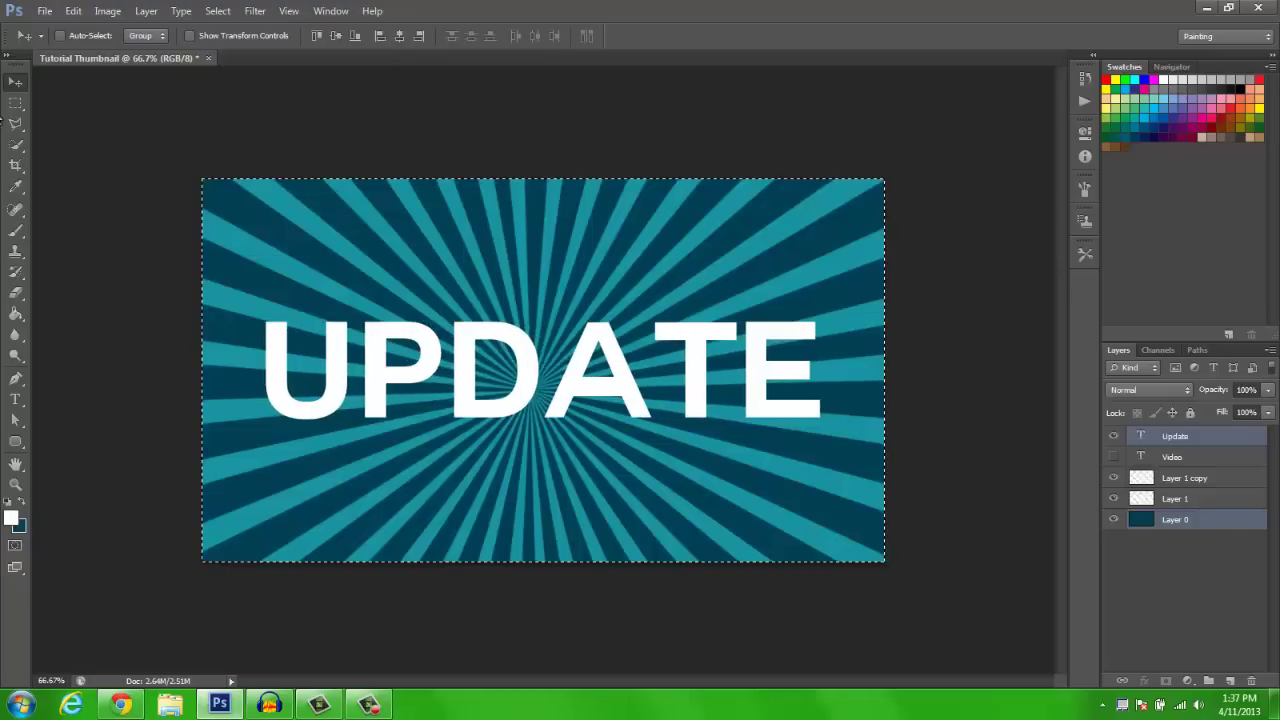
key("ctrl+d")
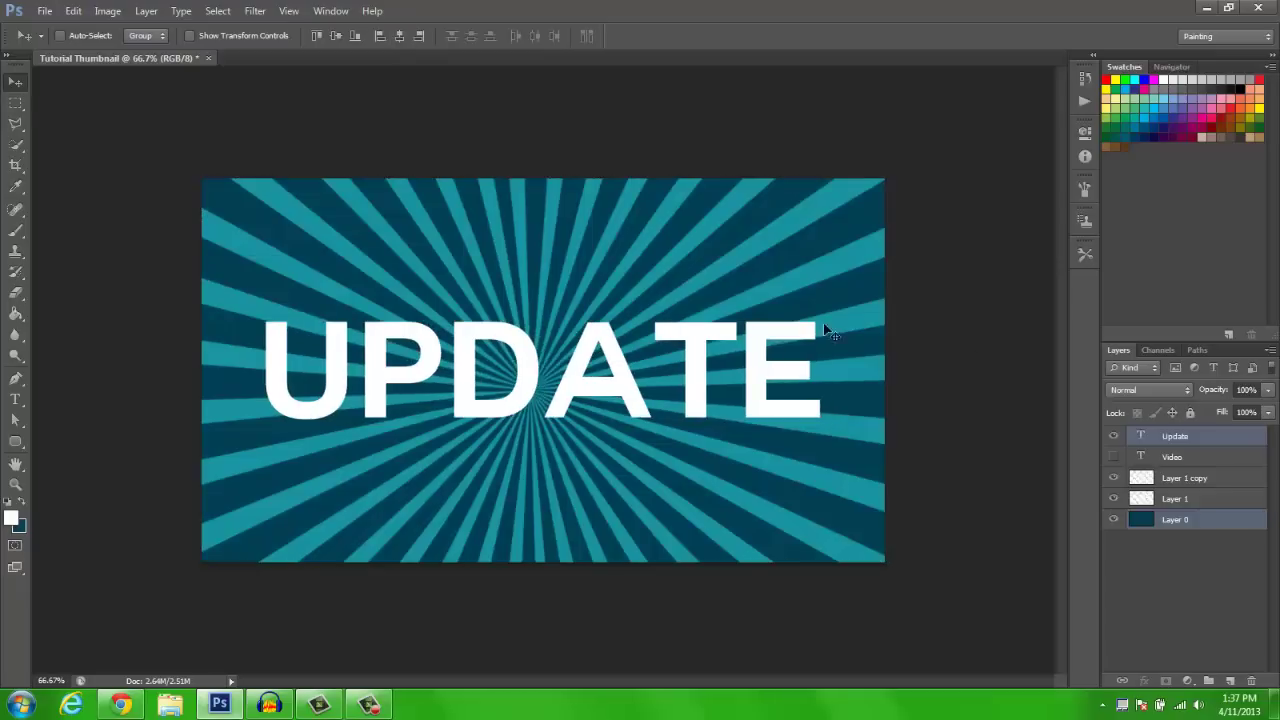
- Show the Video layer, move Update to the upper part of the canvas and shift Video slightly right so it sits beneath it
left_click(1114, 457)
left_click(1178, 457)
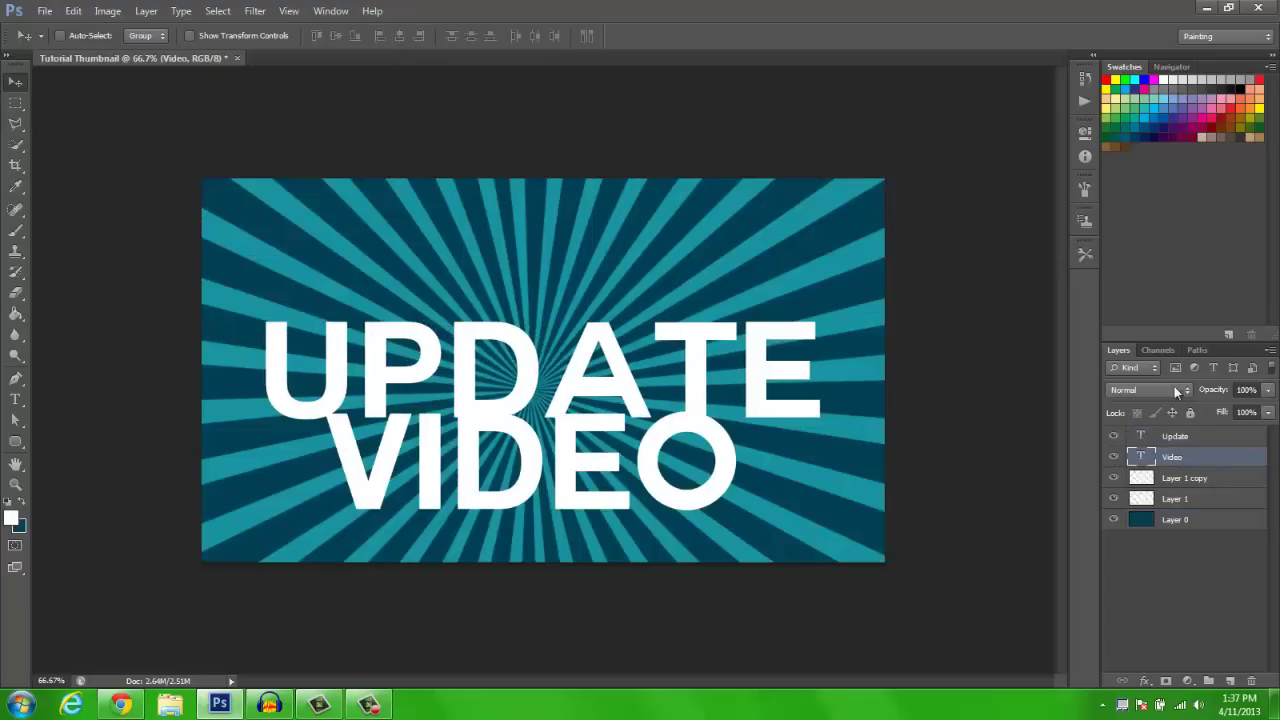
left_click(1172, 437)
left_click_drag(474, 257, 480, 162)
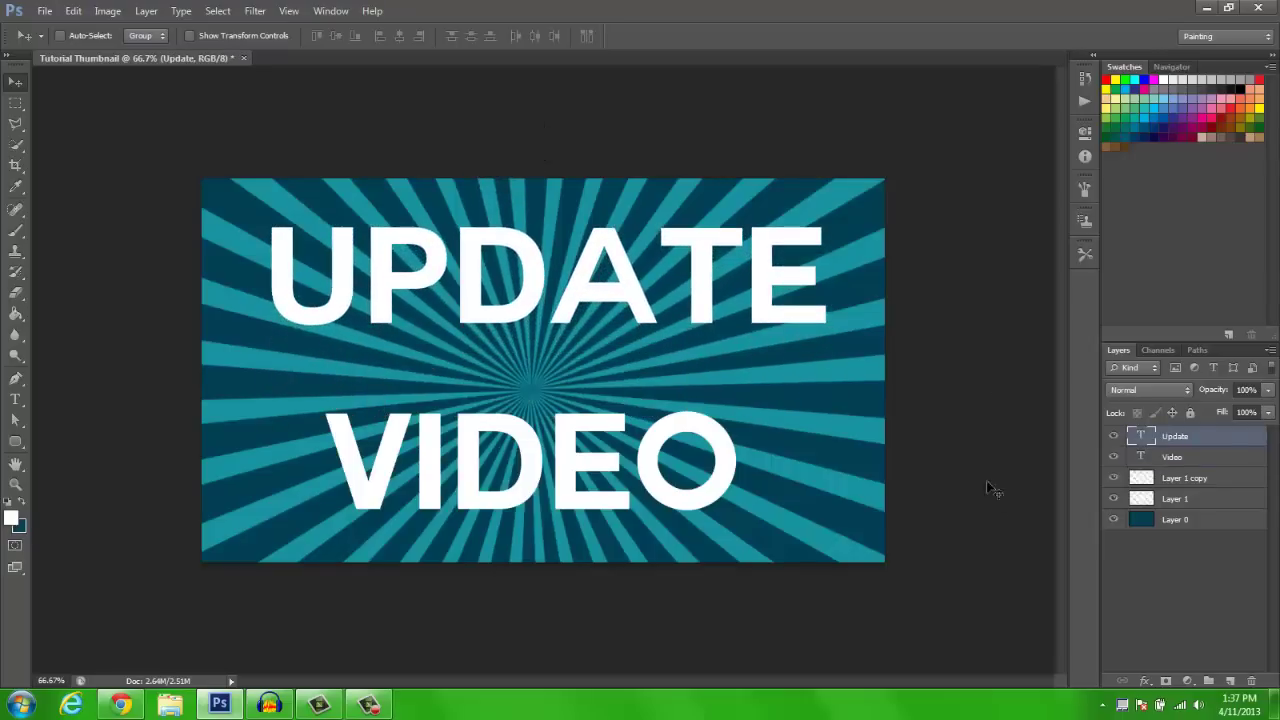
left_click(1140, 455)
left_click_drag(742, 377, 749, 392)
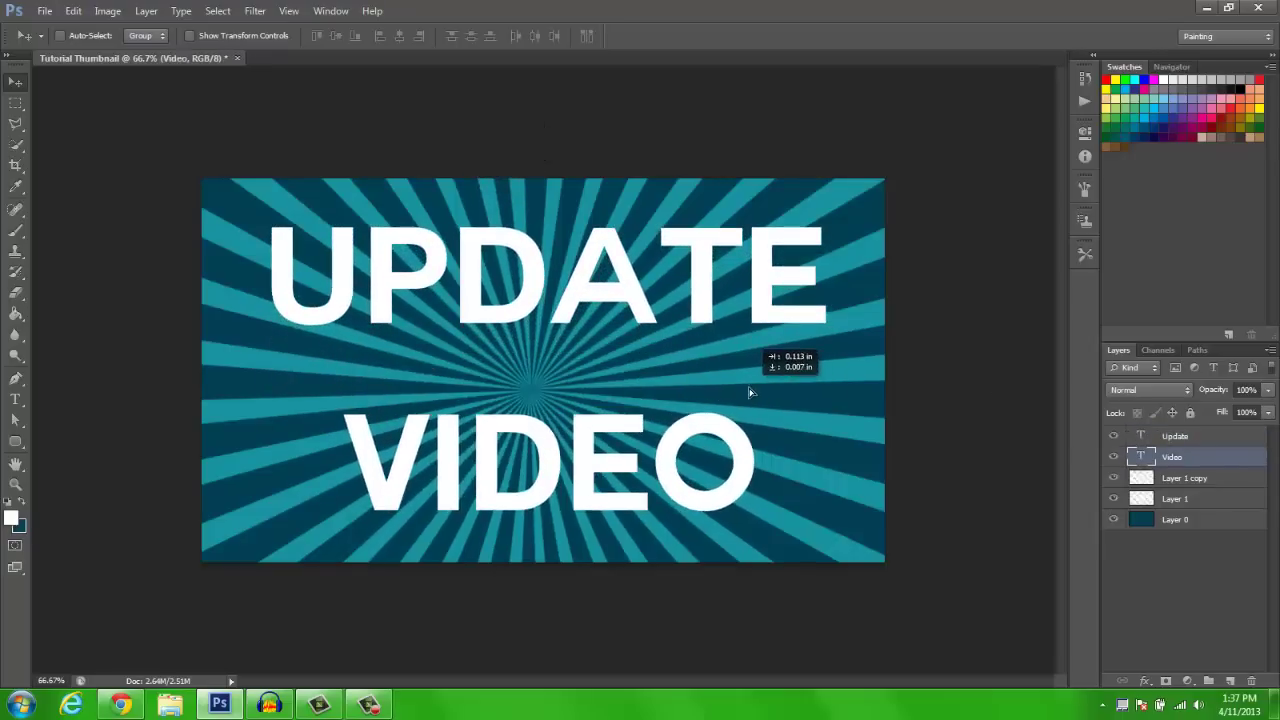
left_click(1162, 436)
left_click_drag(676, 260, 670, 251)
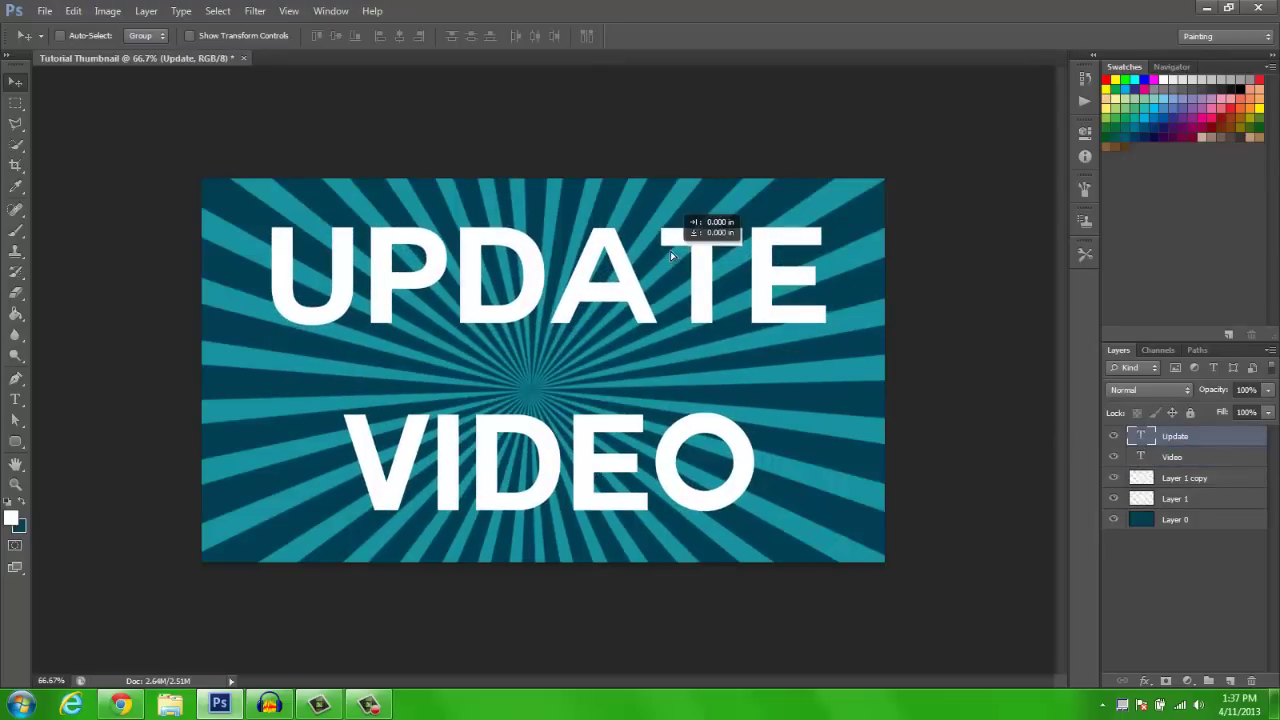
right_click(1187, 443)
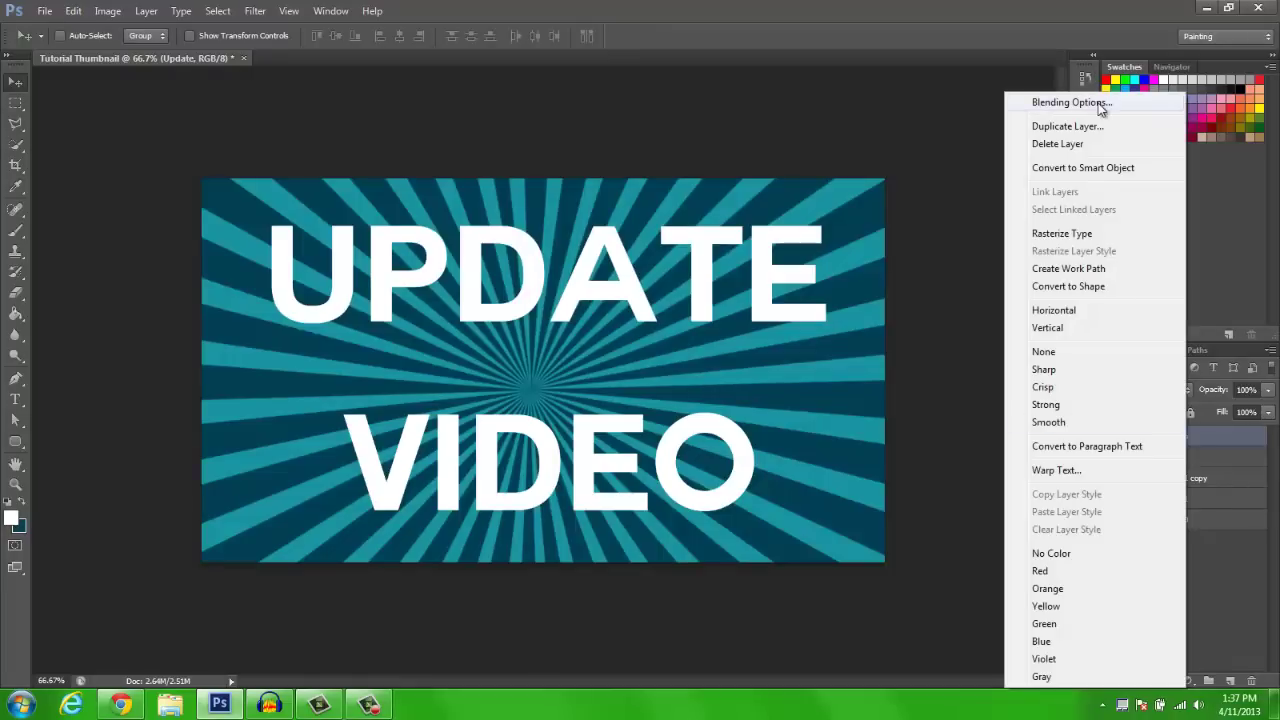
left_click(1100, 103)
left_click_drag(953, 91, 805, 89)
left_click(1105, 111)
- Add a 6 px outside Stroke layer style to the Update text
right_click(1177, 441)
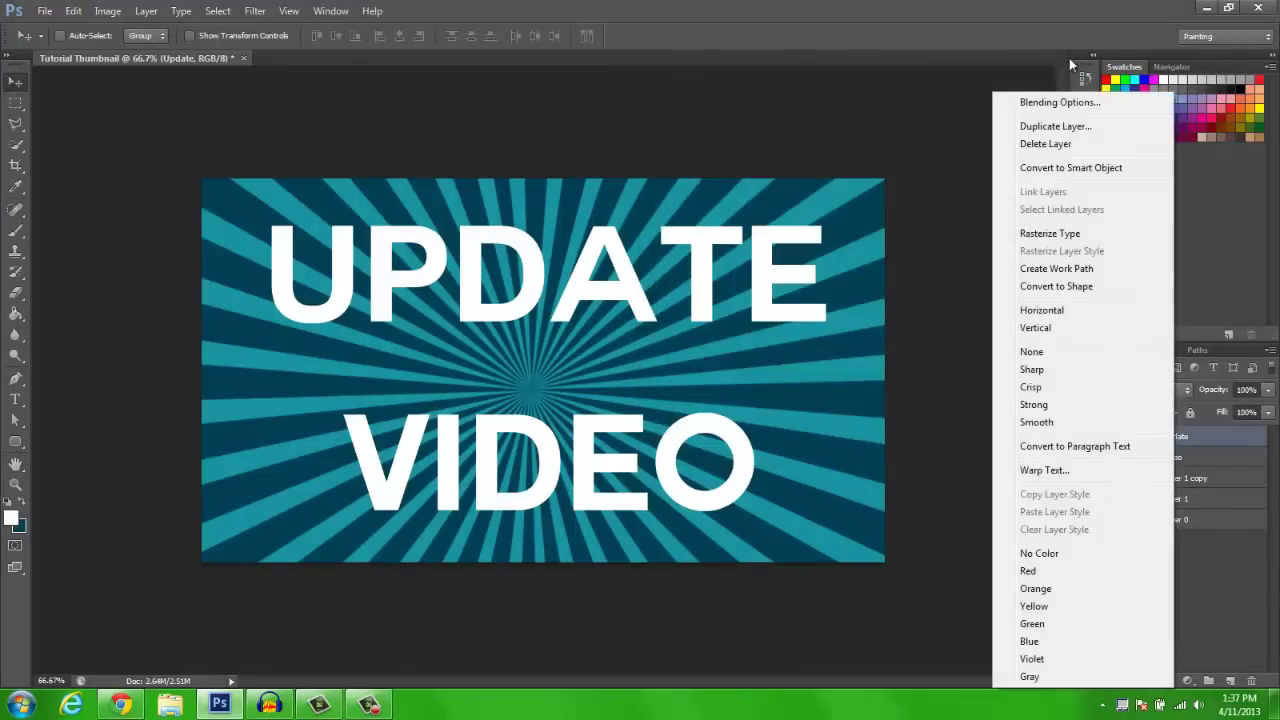
left_click(1067, 103)
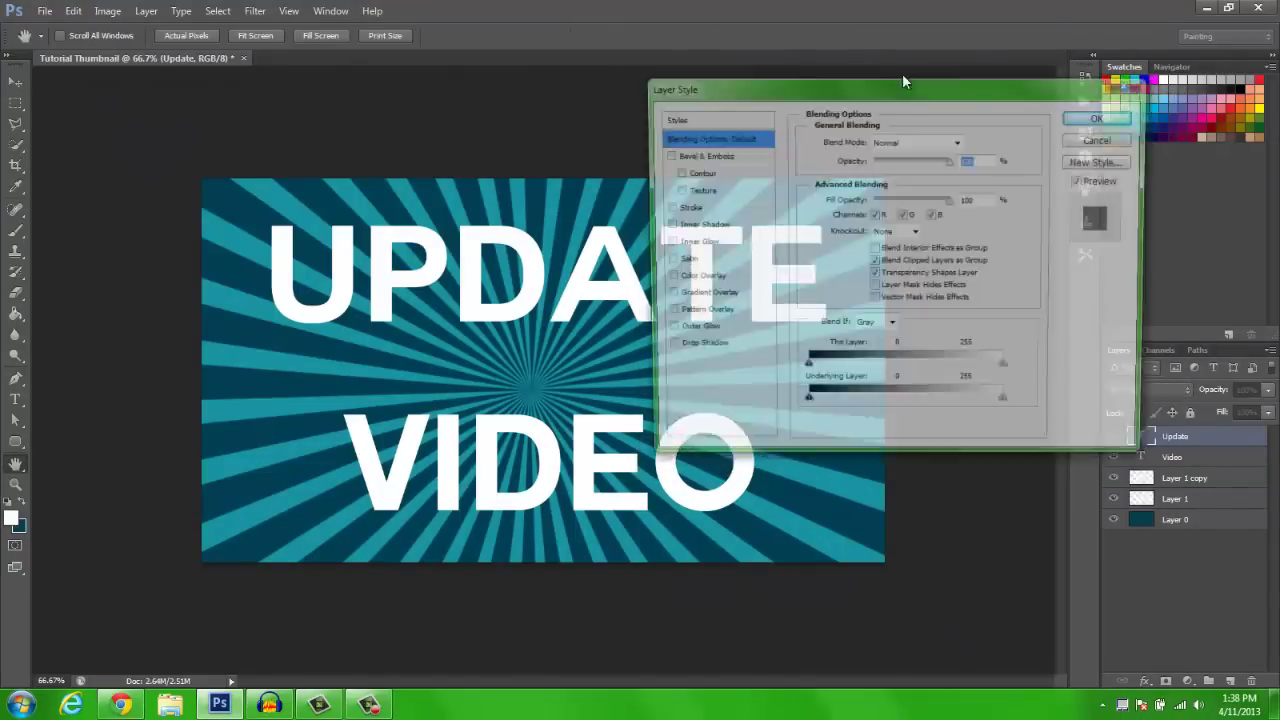
left_click_drag(856, 97, 1025, 88)
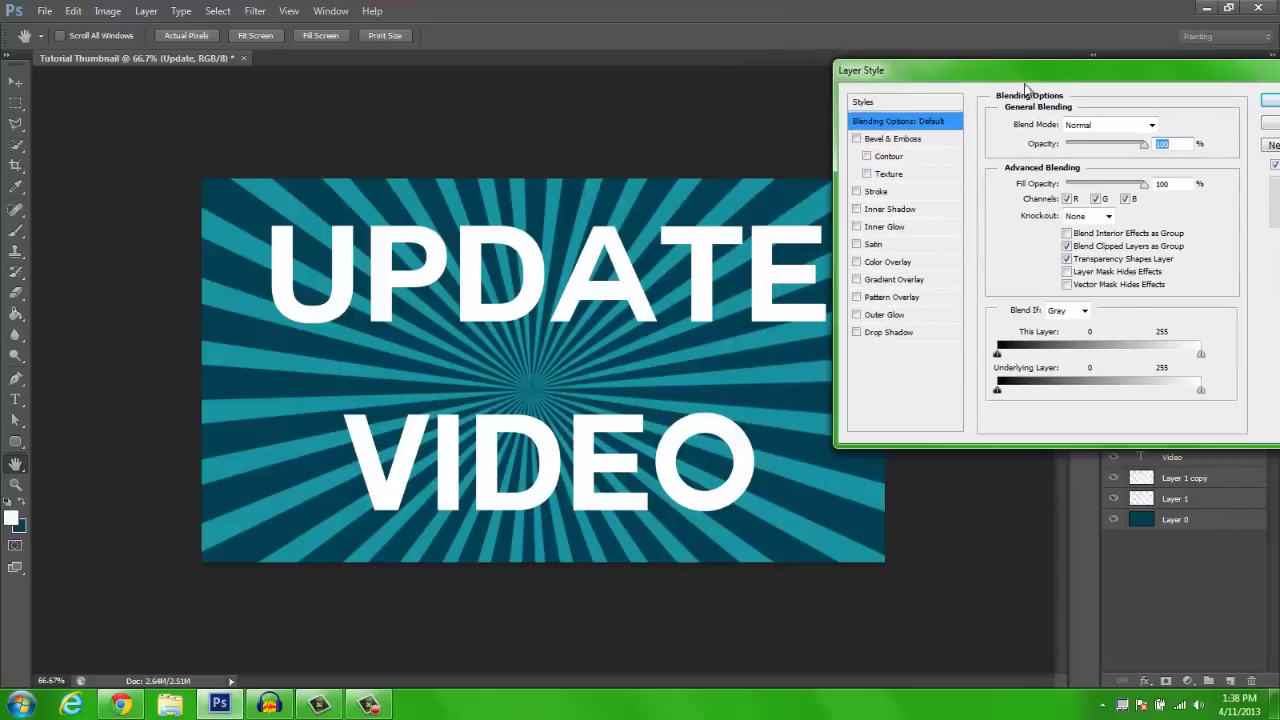
left_click(885, 200)
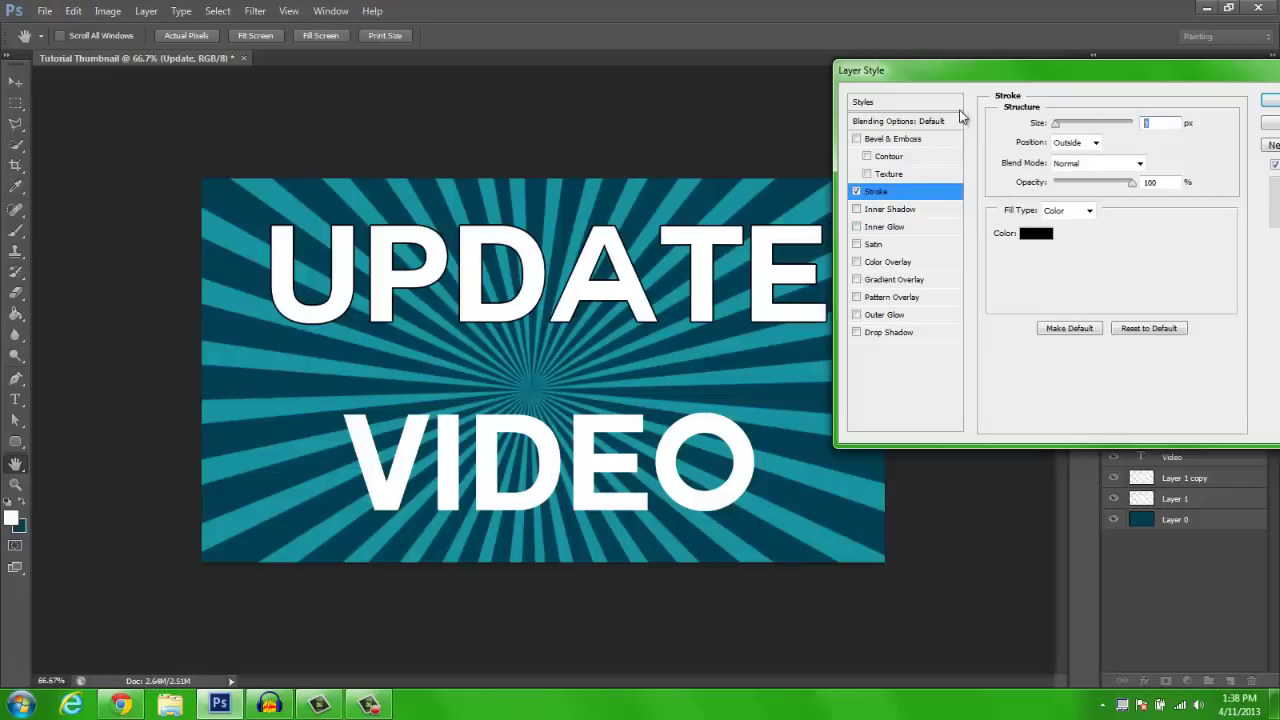
type("5")
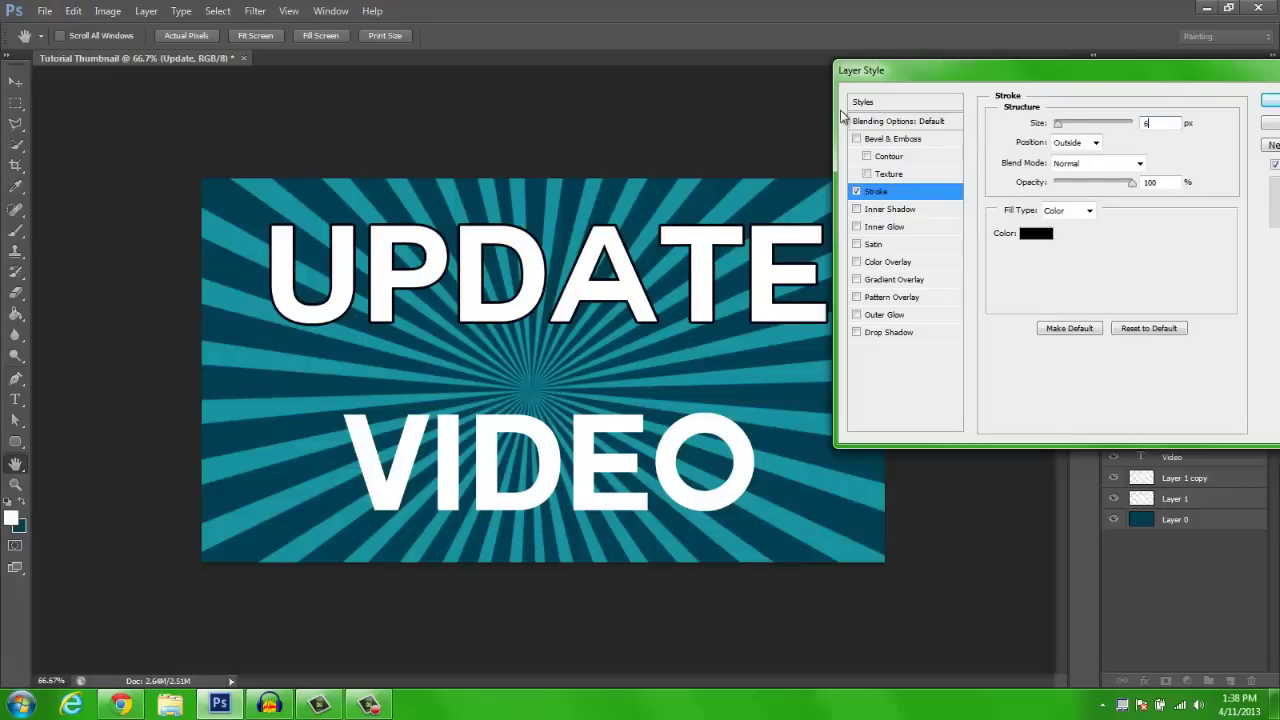
- Try red and dark blue for the Update text's stroke colour, then choose teal 007c8b
left_click(1025, 237)
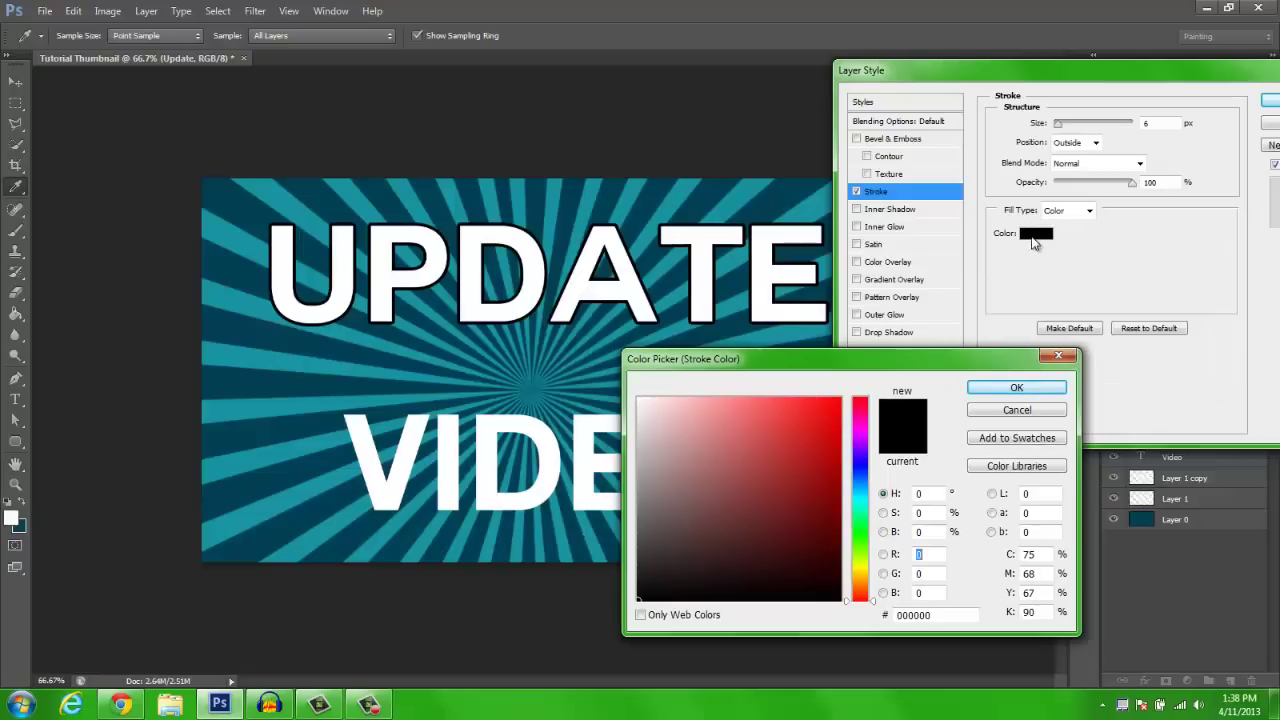
left_click_drag(850, 362, 1025, 128)
left_click_drag(971, 251, 1040, 175)
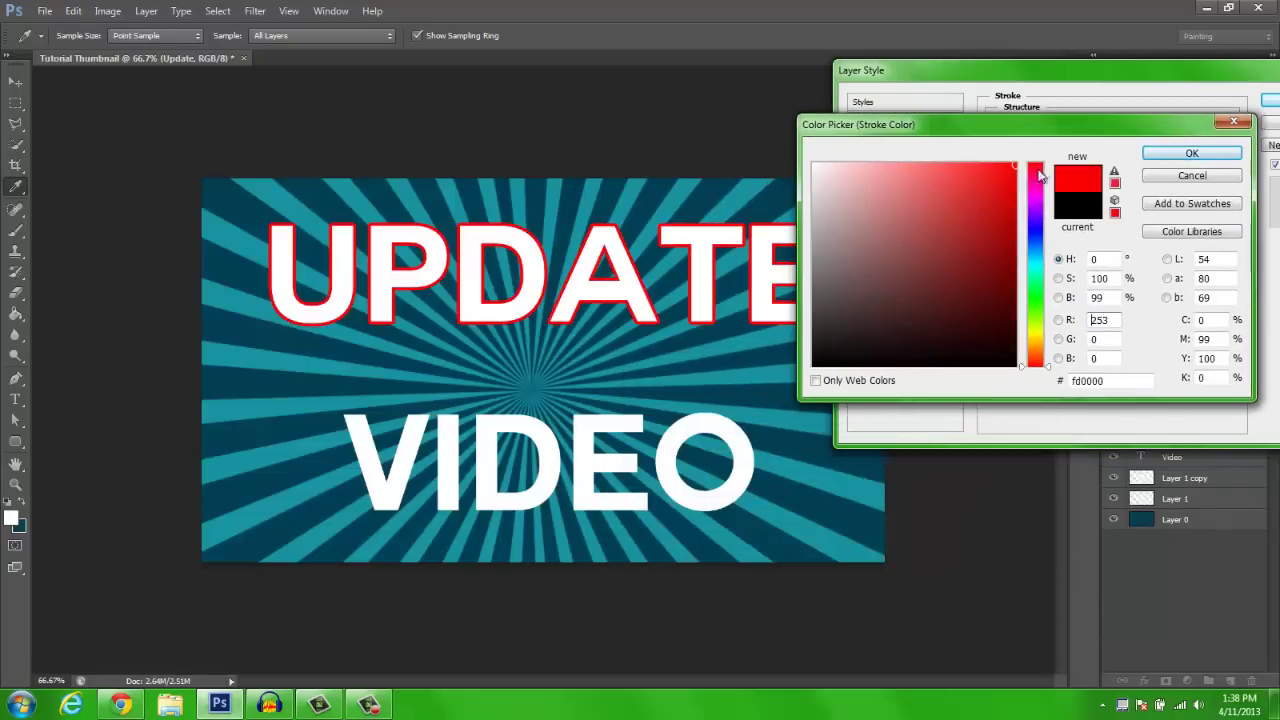
left_click(704, 381)
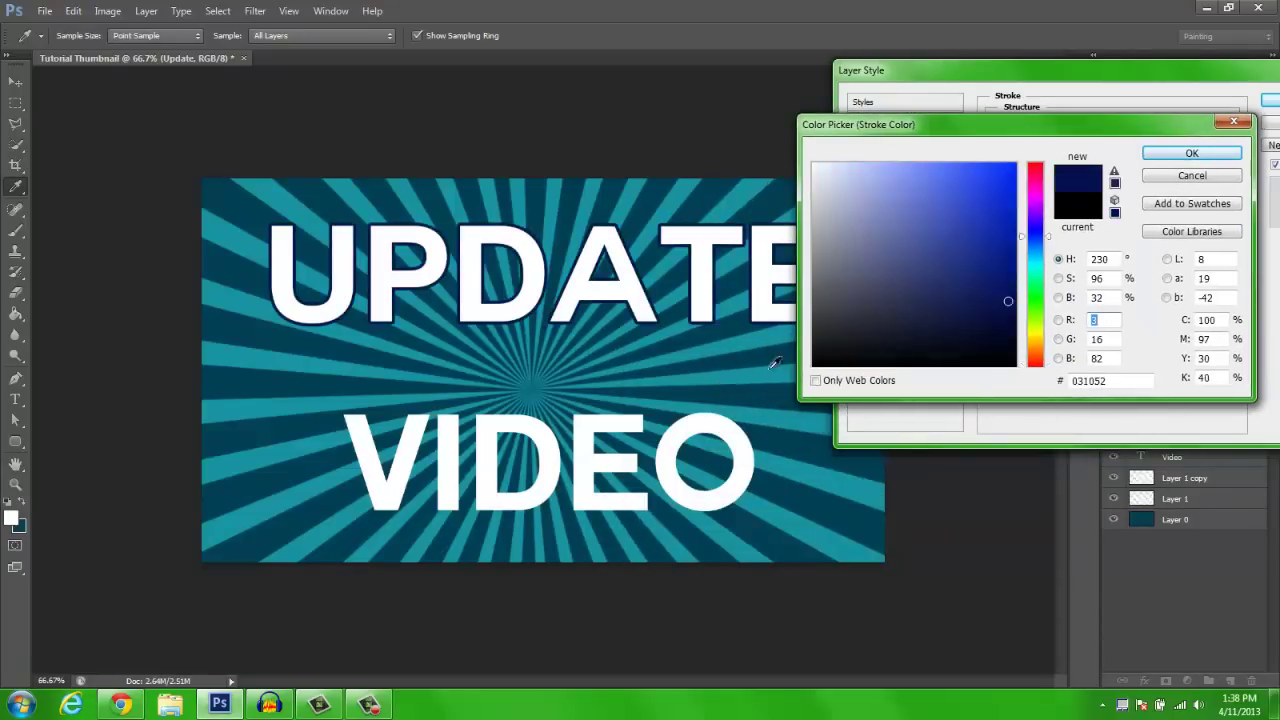
left_click(761, 347)
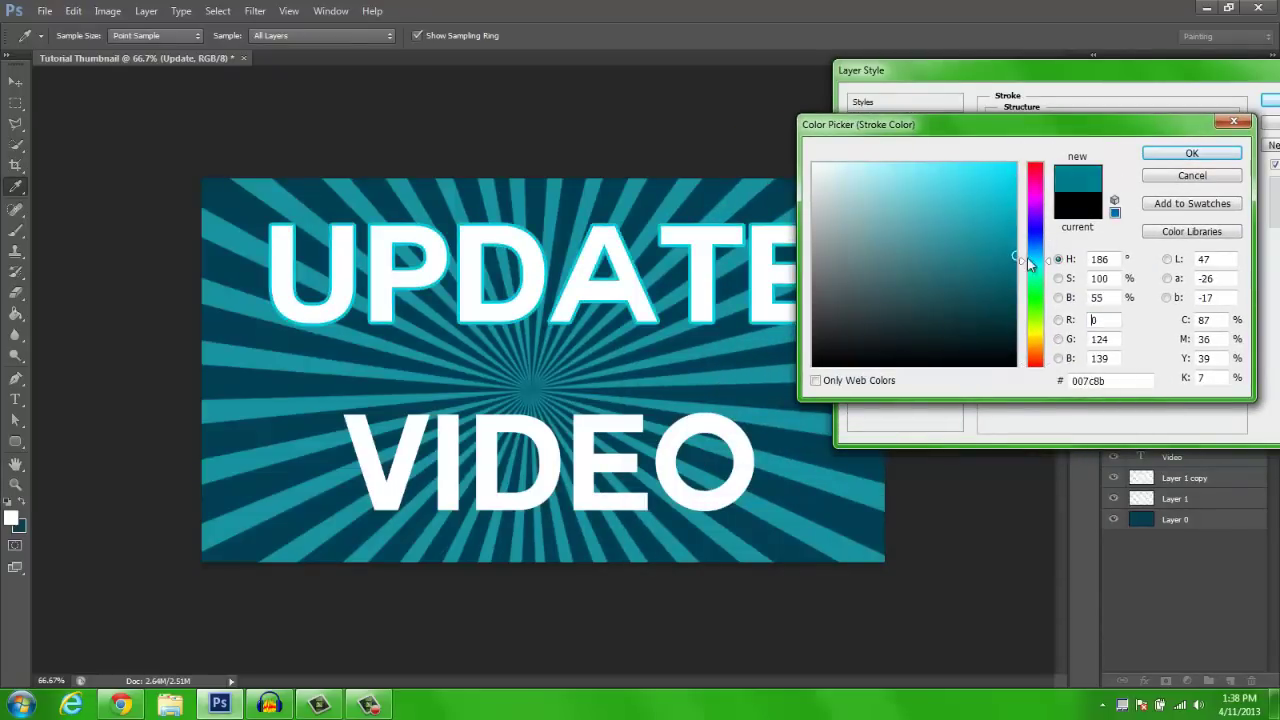
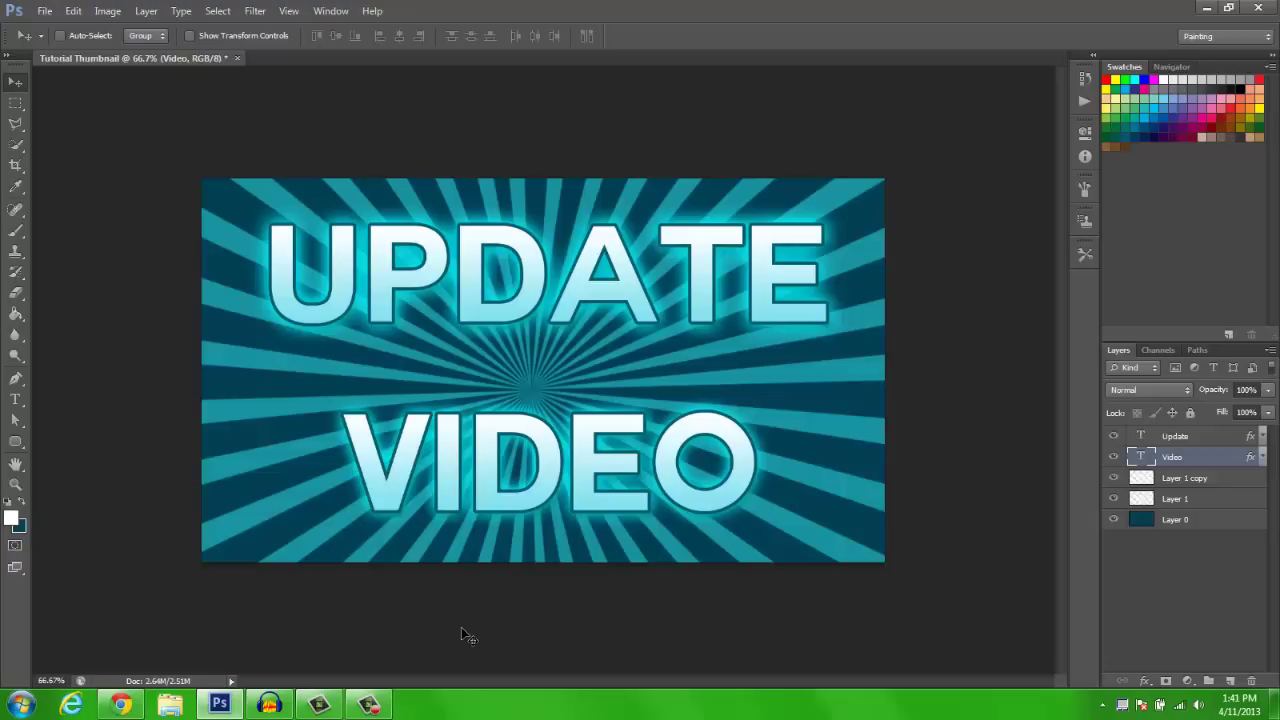
- Fill the Layer 0 background with dark teal 002a36 using the Paint Bucket
left_click(1179, 516)
key("g")
key("x")
left_click(11, 517)
left_click_drag(1015, 317, 1018, 325)
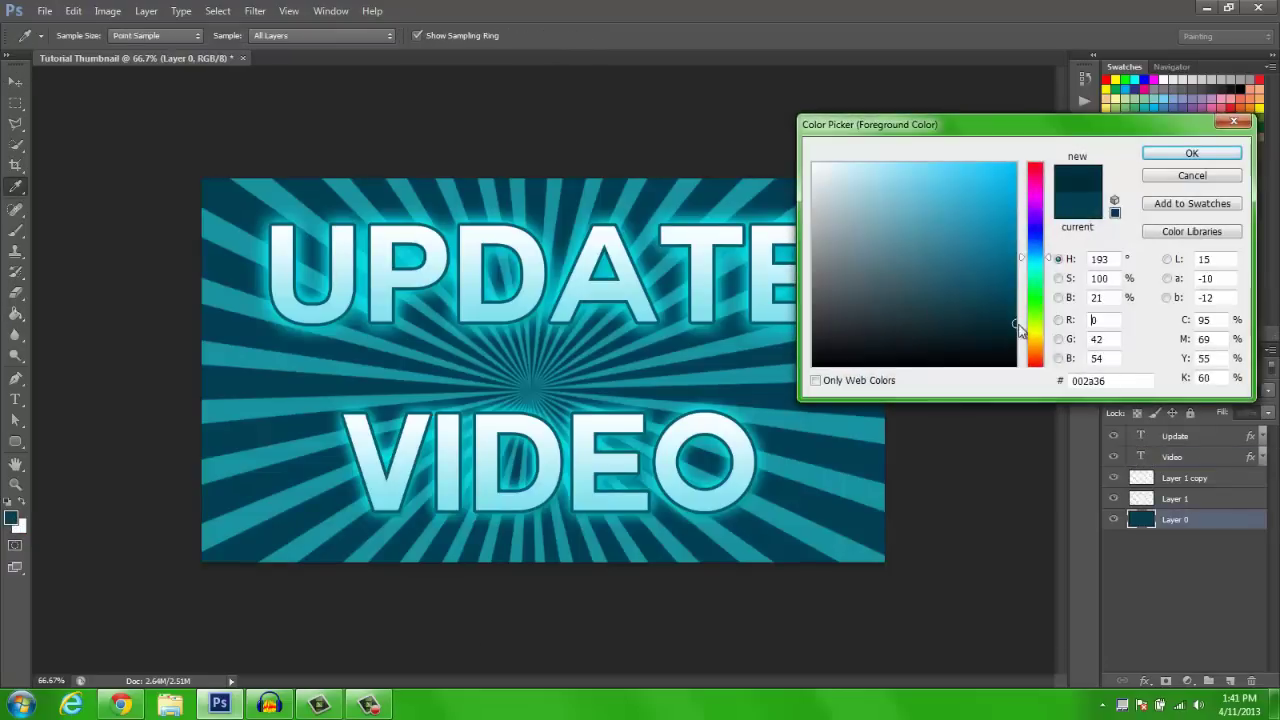
left_click(1190, 153)
left_click(729, 393)
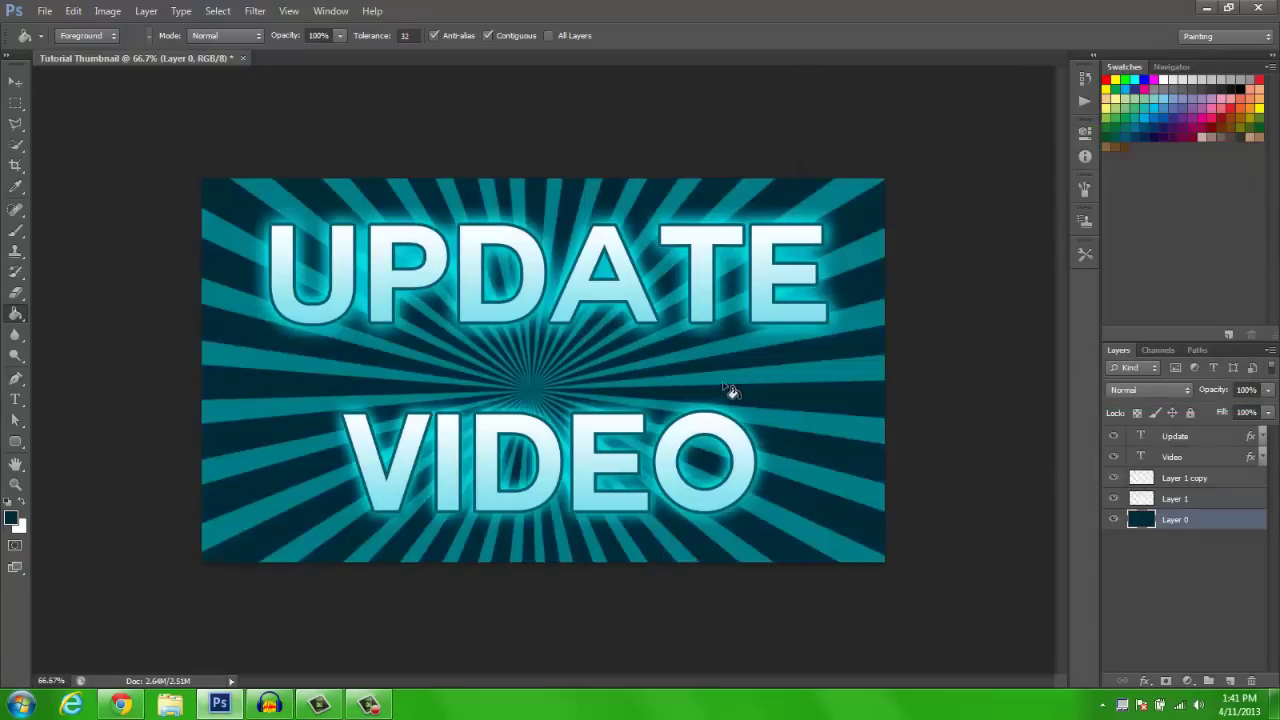
- Pick an even darker teal foreground colour, refill Layer 0 with it and switch back to the Move tool
left_click(11, 517)
left_click_drag(1006, 334, 1015, 335)
left_click(1157, 156)
left_click(15, 81)
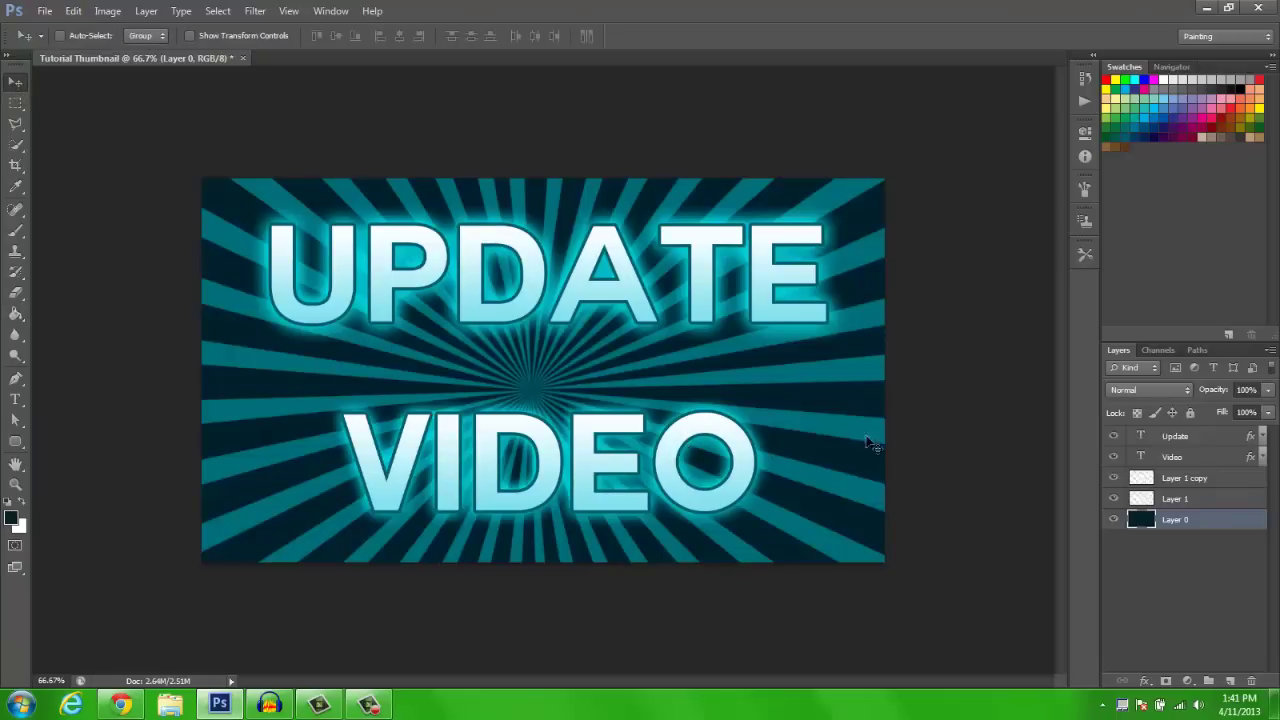
- Compare the design with and without the Layer 1 copy rays and the Update text by toggling each layer's visibility
left_click(1116, 480)
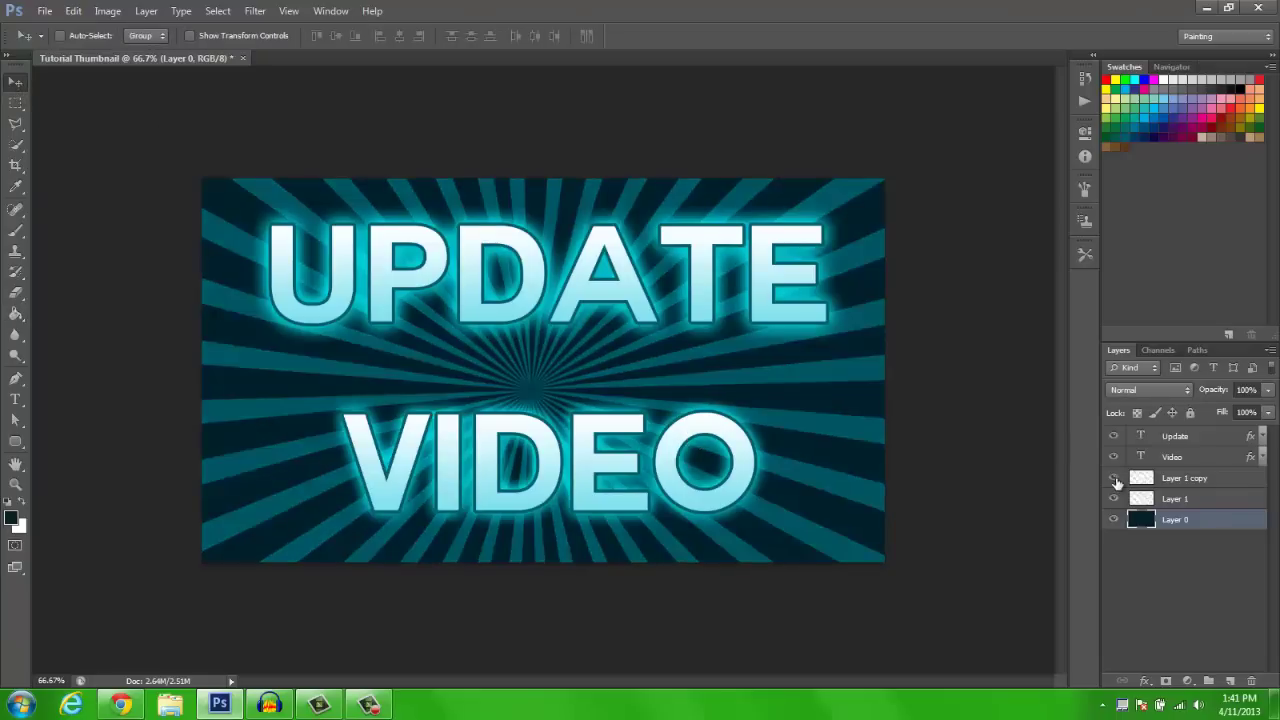
left_click(1116, 481)
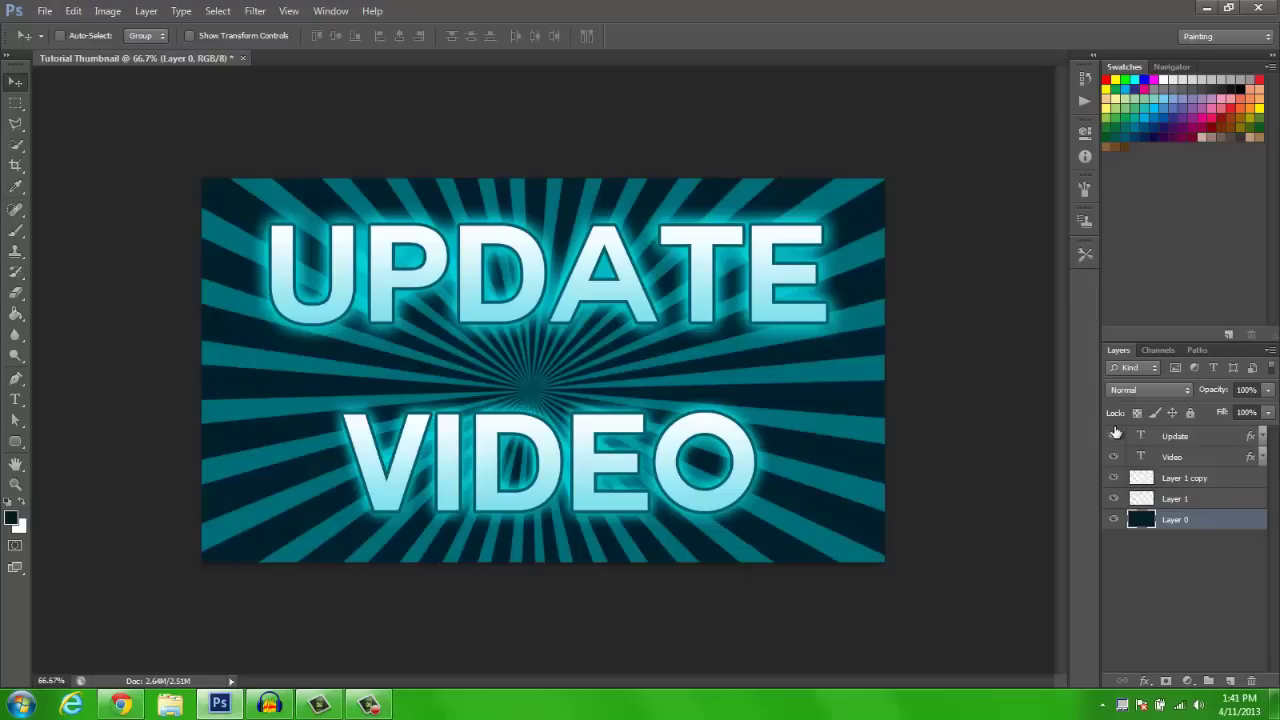
left_click(364, 711)
left_click(371, 712)
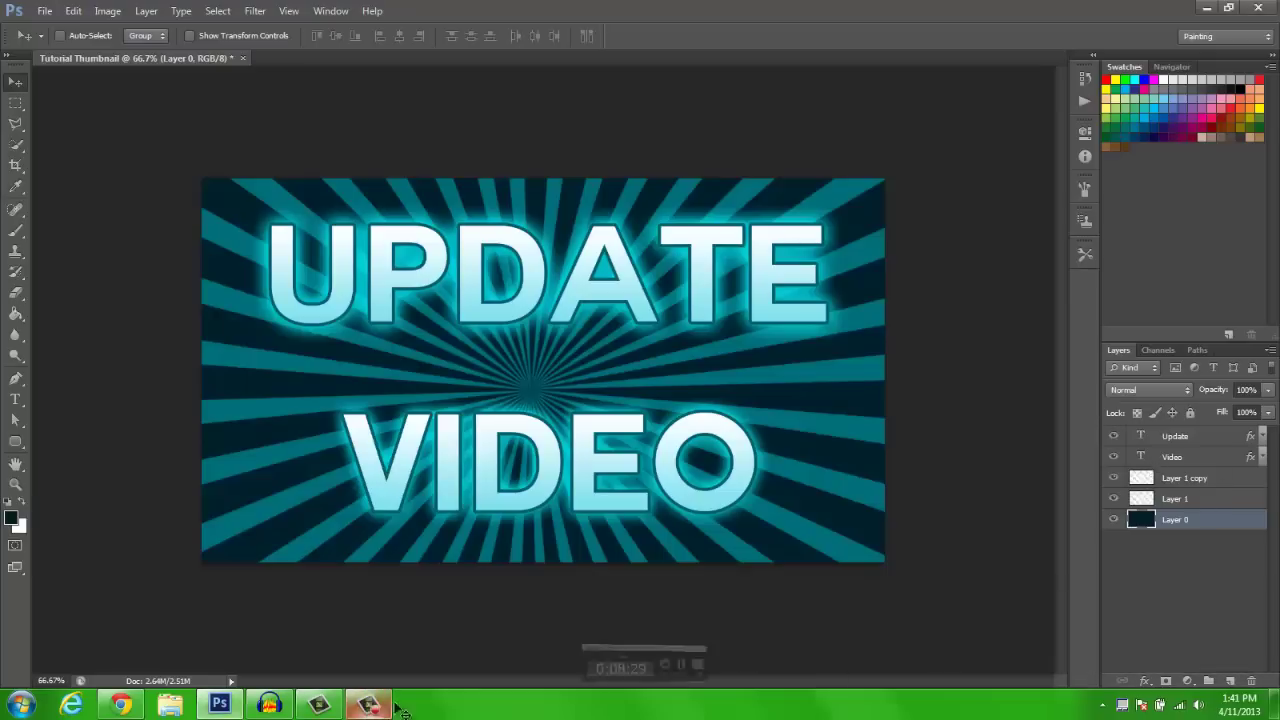
left_click(1114, 437)
left_click(1114, 437)
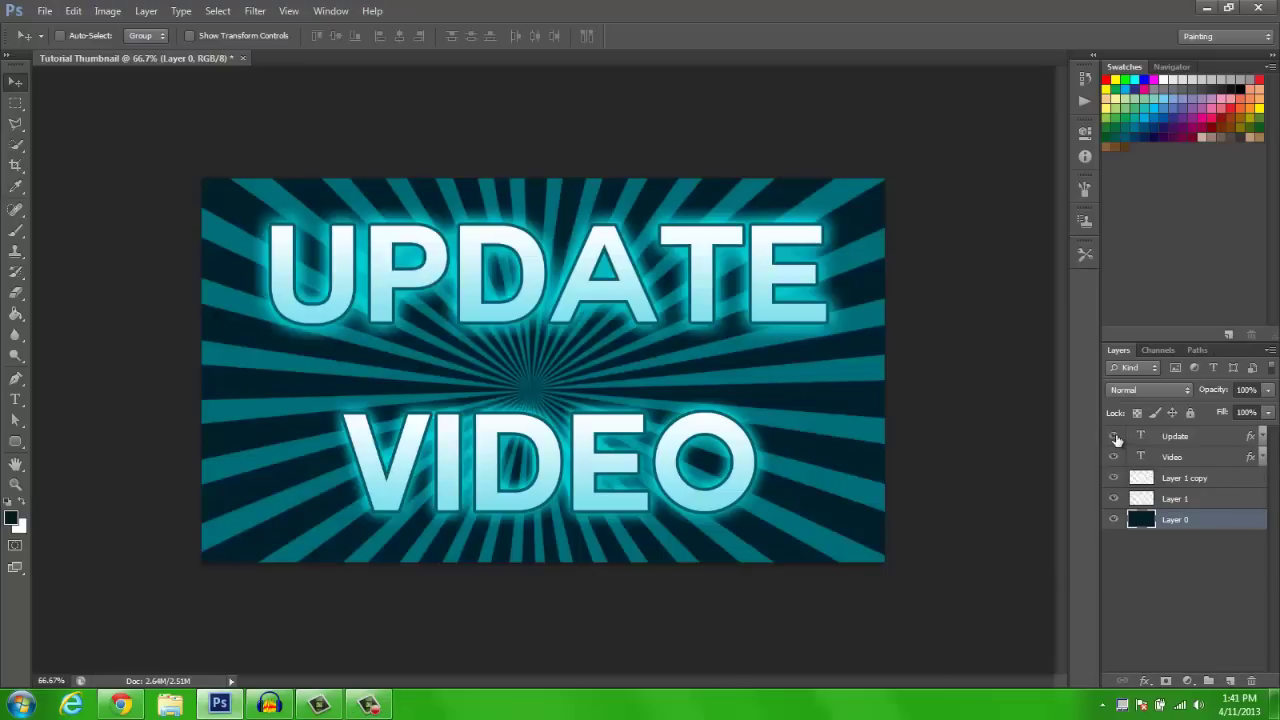
- Hide both text layers, then delete Update, Video, Layer 1 copy and Layer 1, leaving only the Layer 0 background
left_click_drag(1114, 437, 1114, 457)
left_click(1182, 442)
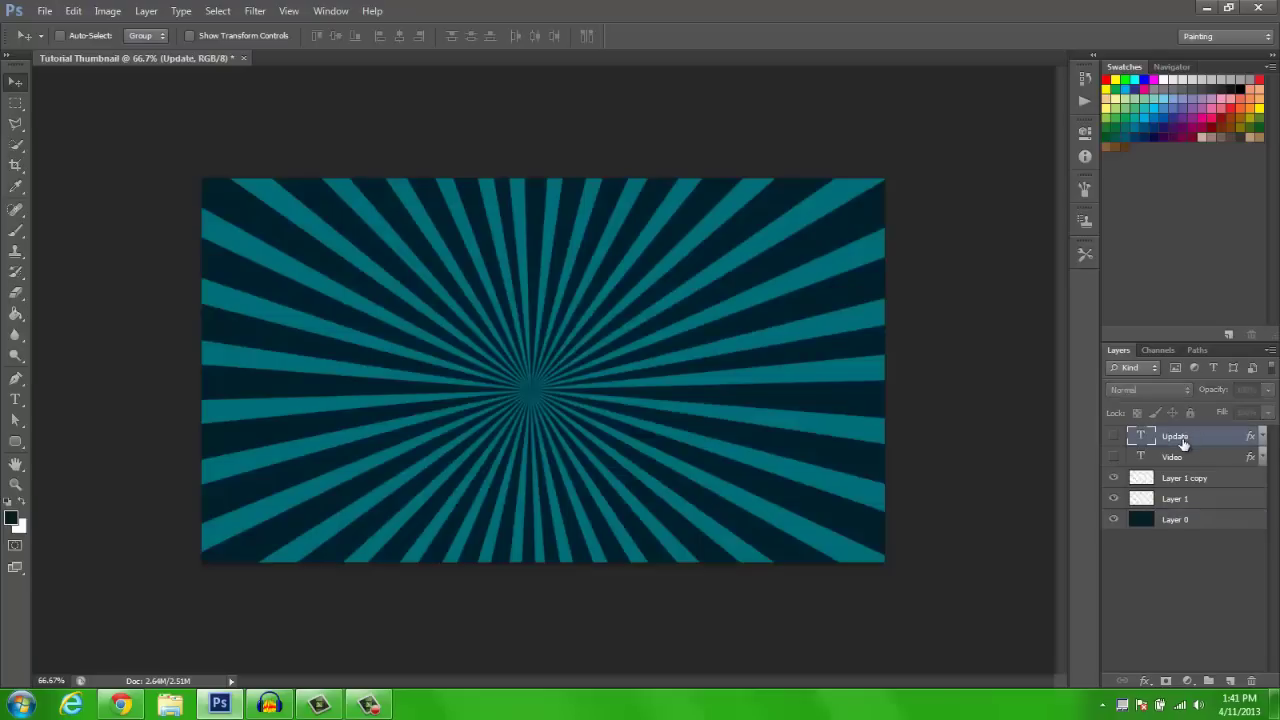
key("Delete")
key("Delete")
key("Delete")
key("Delete")
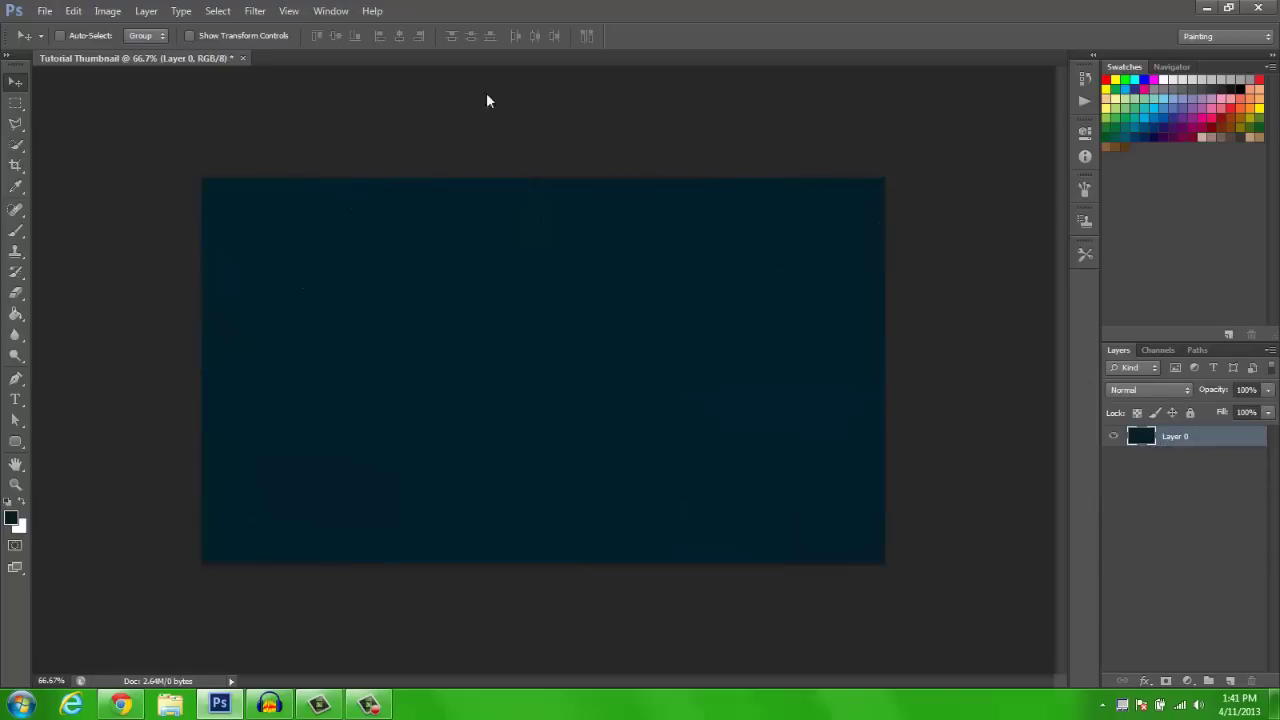
- Open Bane.jpg from the A Pics folder inside Photoshop Makes and convert its locked background into a regular layer
left_click(45, 11)
left_click(62, 44)
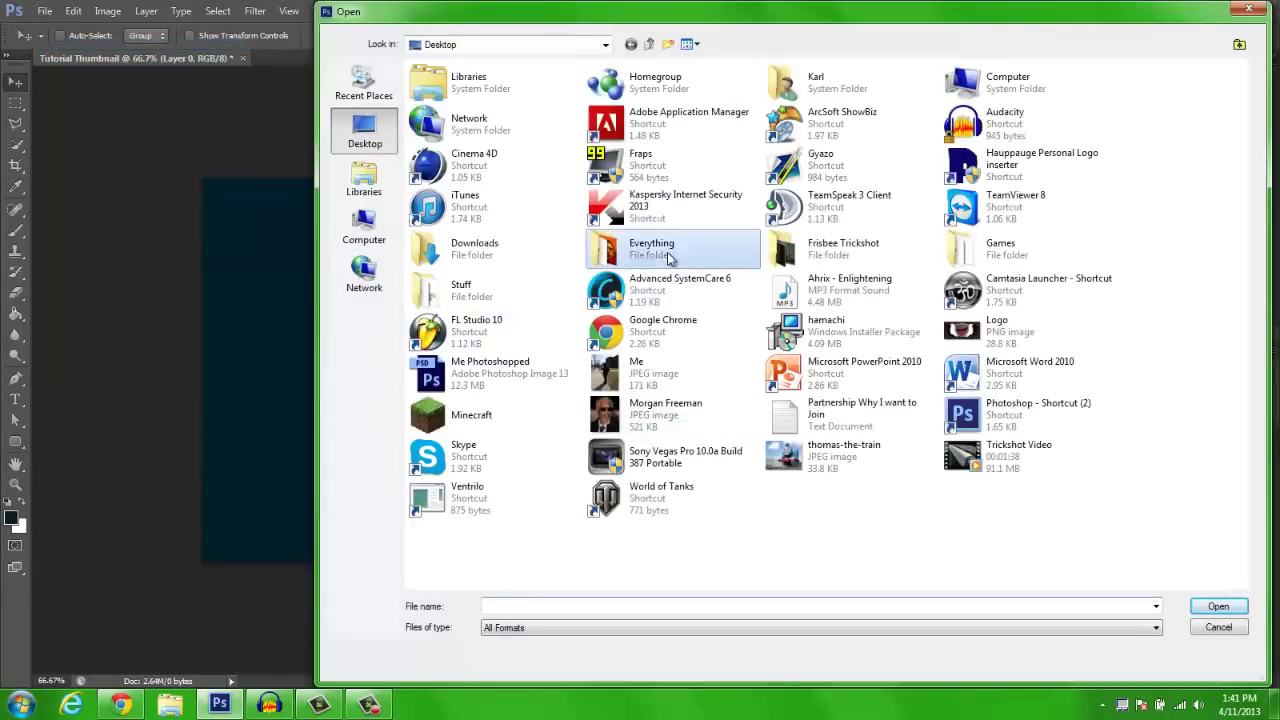
double_click(669, 250)
double_click(480, 161)
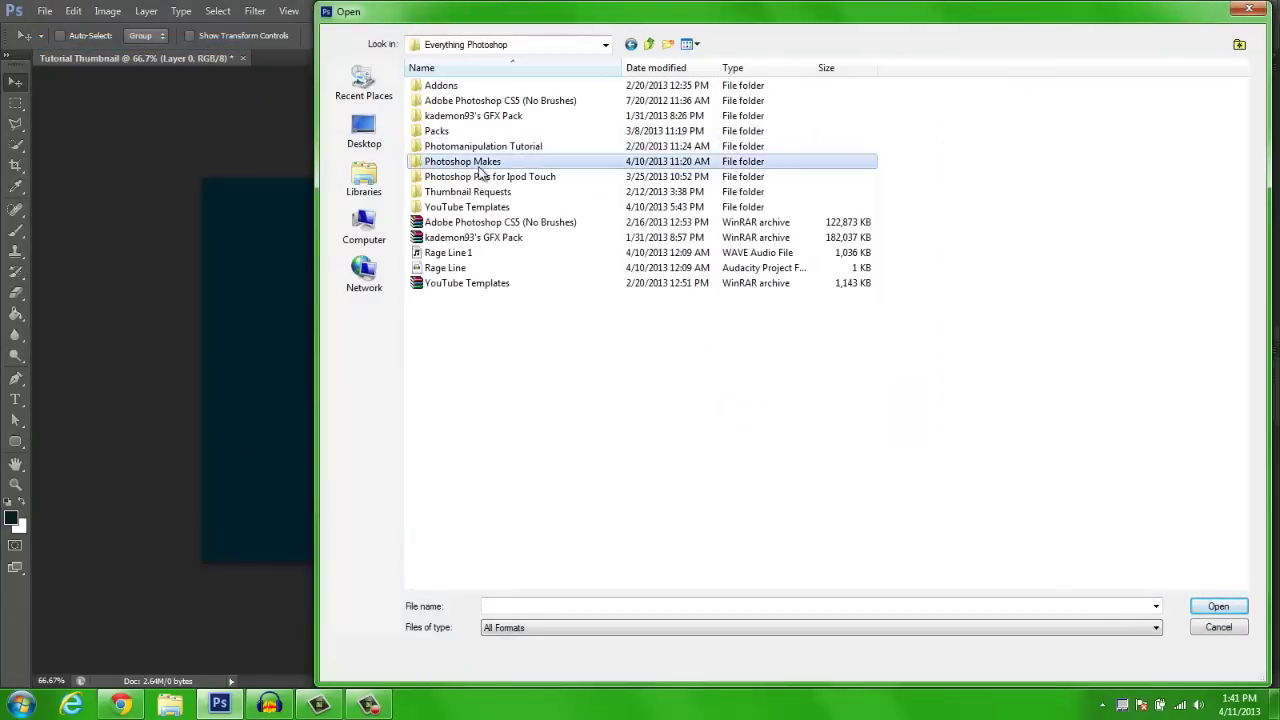
double_click(478, 164)
double_click(449, 122)
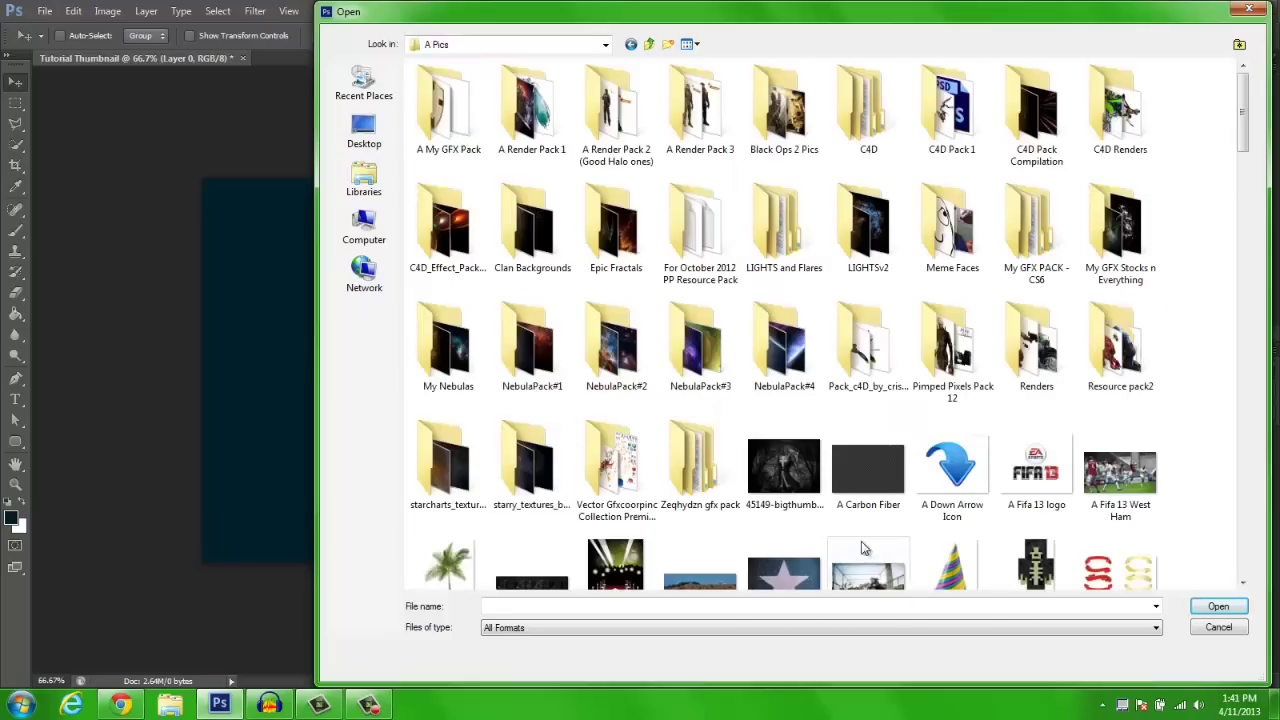
scroll(868, 553, "down", 5)
left_click_drag(1249, 212, 1248, 246)
double_click(700, 186)
double_click(1200, 443, "alt")
- Try to bring the Bane picture into the Tutorial Thumbnail document, undo the move and return to Bane.jpg
left_click_drag(394, 227, 198, 65)
left_click(197, 65)
left_click_drag(668, 349, 698, 315)
key("ctrl+z")
left_click(318, 62)
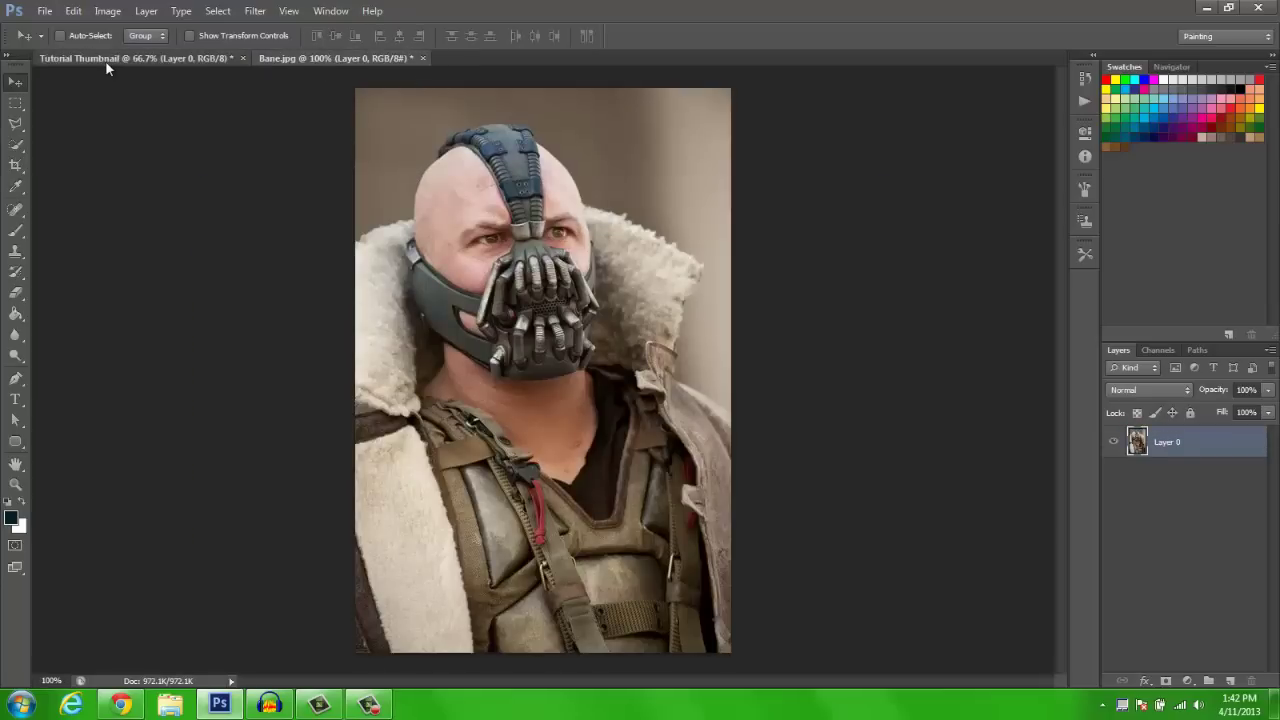
- Bring the Bane picture into the Tutorial Thumbnail document as a new layer and close Bane.jpg
left_click(105, 60)
left_click(342, 57)
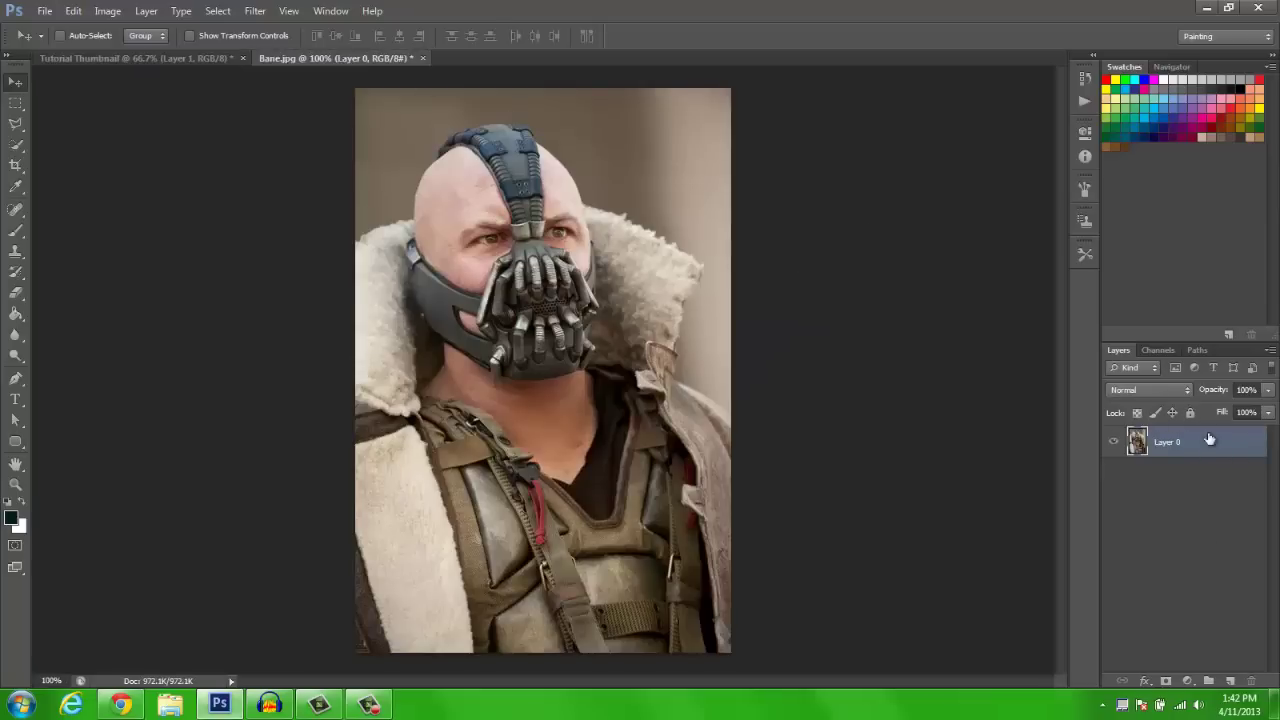
left_click(423, 58)
left_click(640, 272)
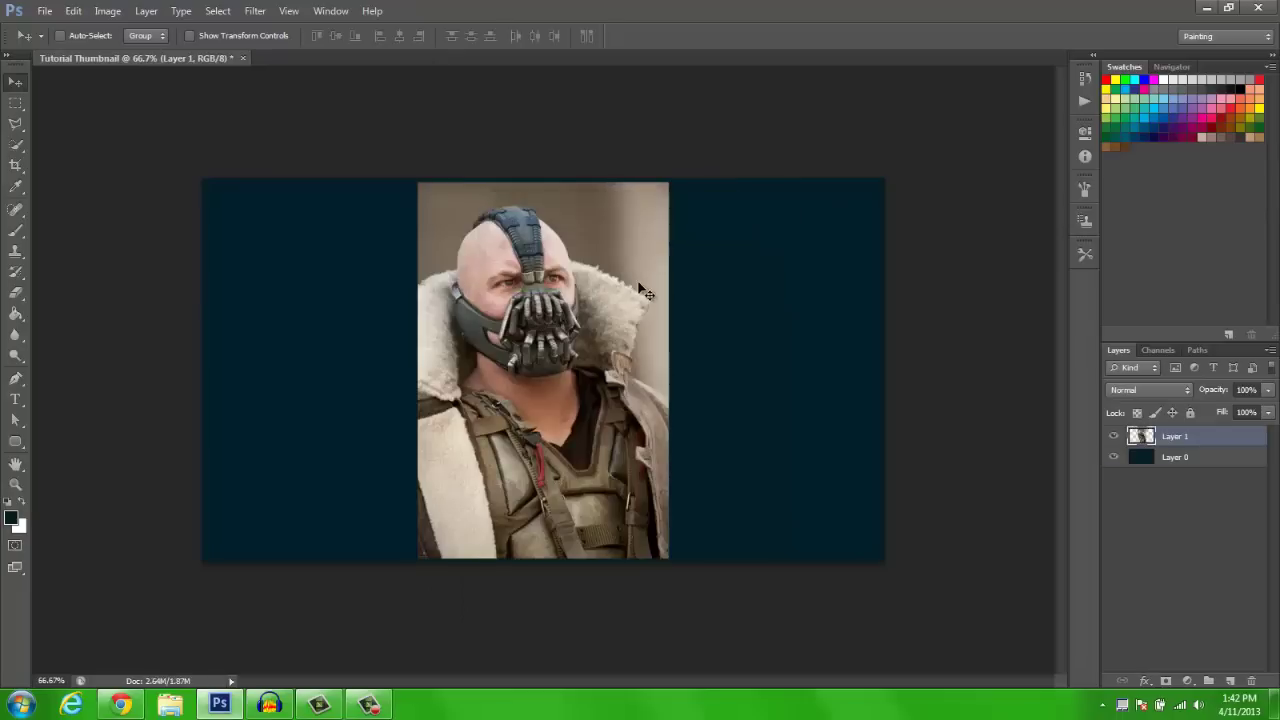
- Try deleting the Layer 0 background, undo the deletion, and shift the Bane picture toward the left side of the canvas
key("ctrl+a")
key("ctrl+d")
left_click(1202, 458)
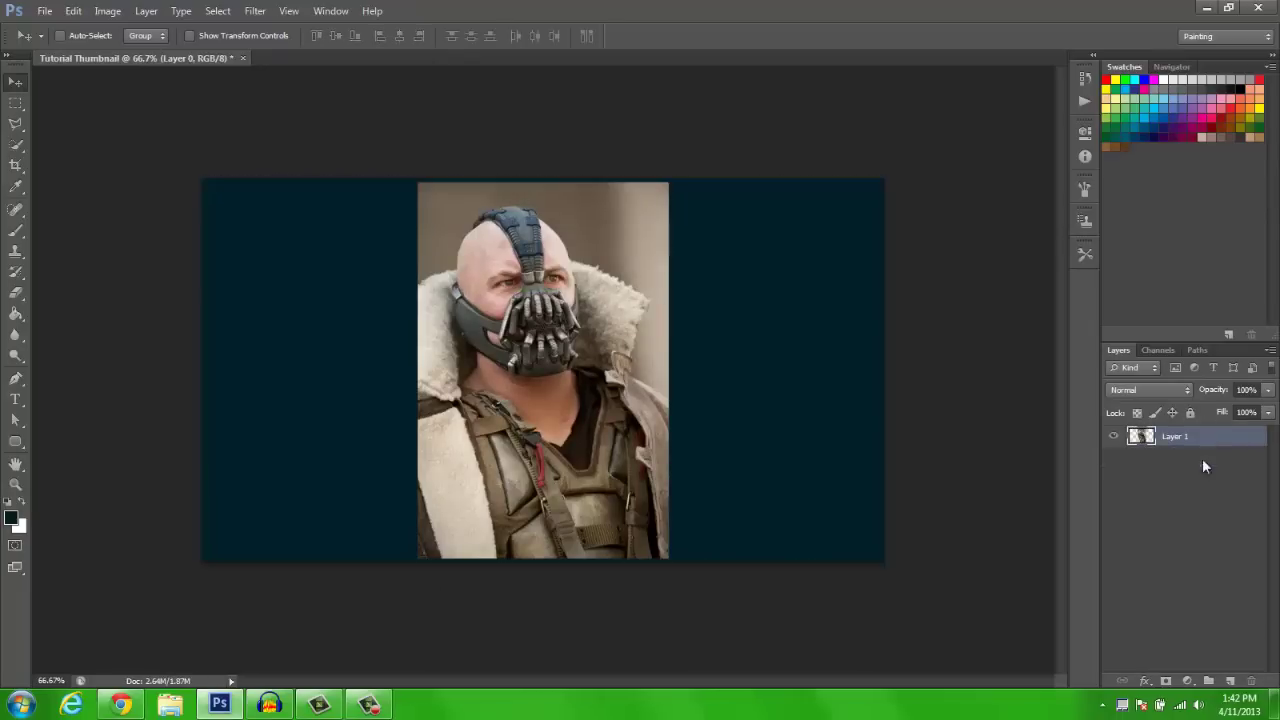
key("Delete")
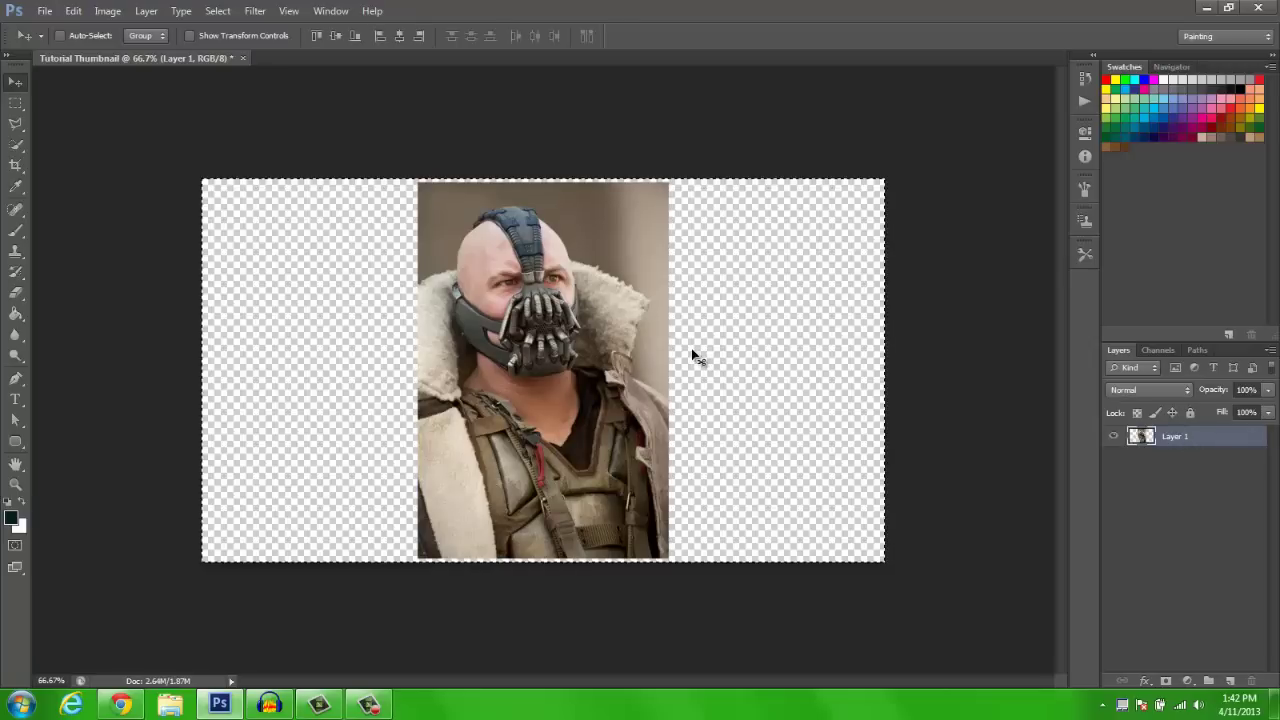
key("ctrl+z")
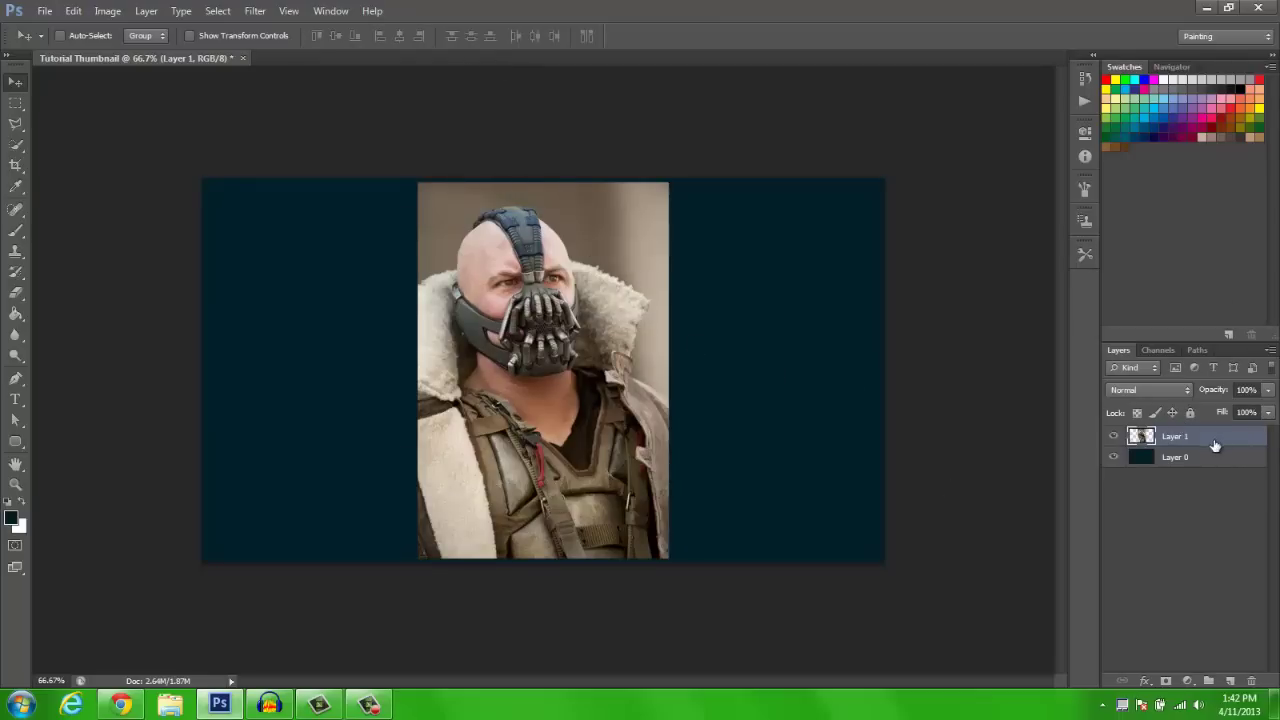
left_click_drag(622, 316, 513, 314)
- Find Dayz Pic 2.jpg in the A Pics folder and open it
left_click(46, 14)
left_click(65, 51)
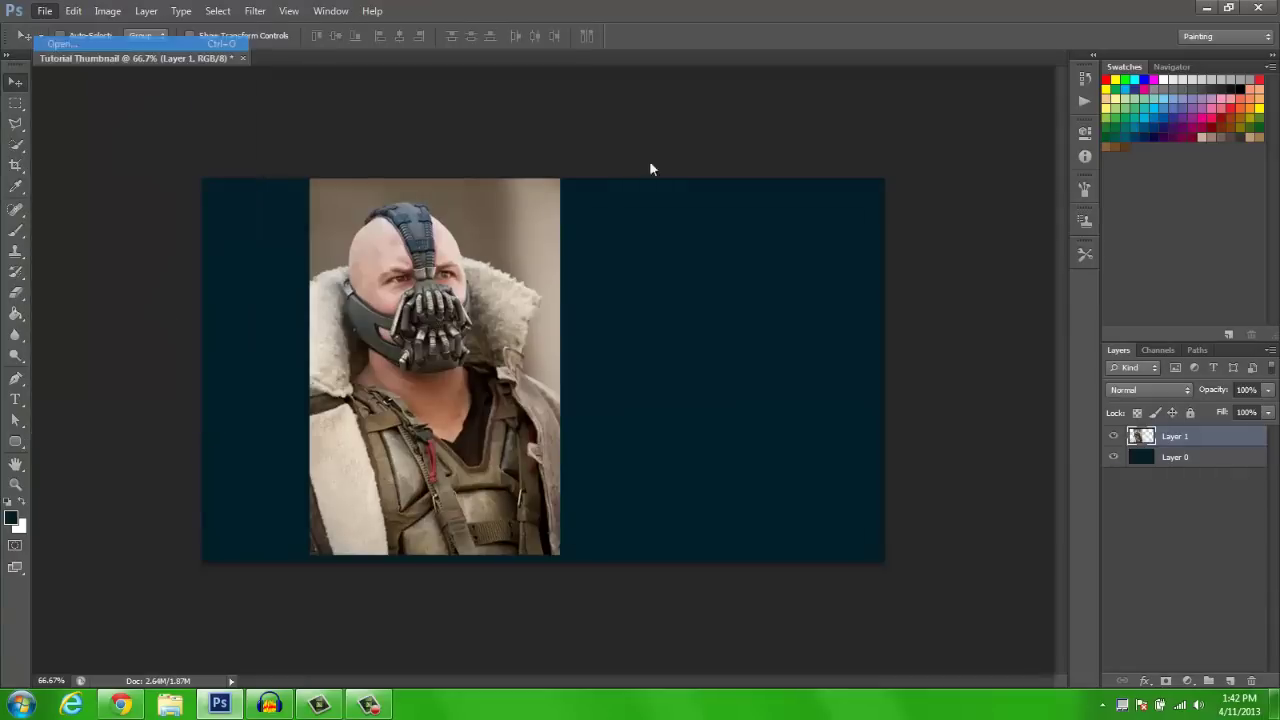
left_click(952, 470)
scroll(960, 450, "down", 5)
scroll(975, 410, "up", 3)
scroll(980, 402, "down", 10)
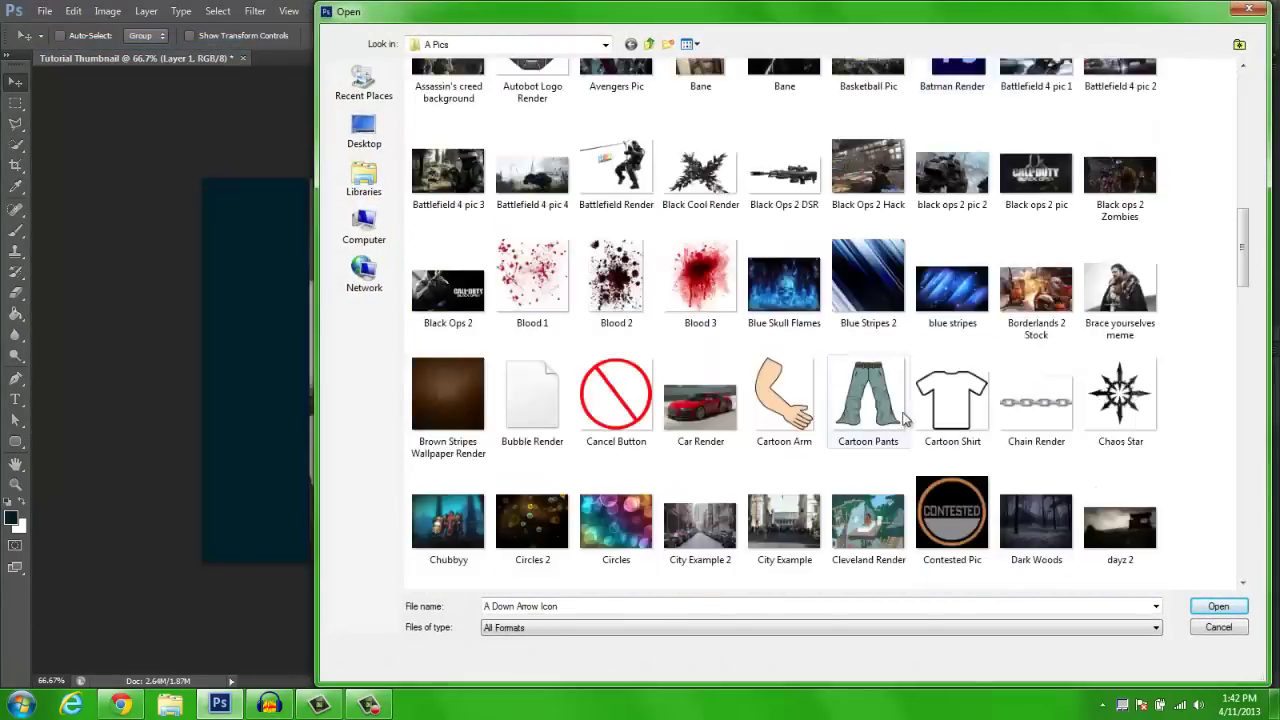
scroll(780, 405, "down", 4)
scroll(780, 417, "up", 4)
double_click(476, 290)
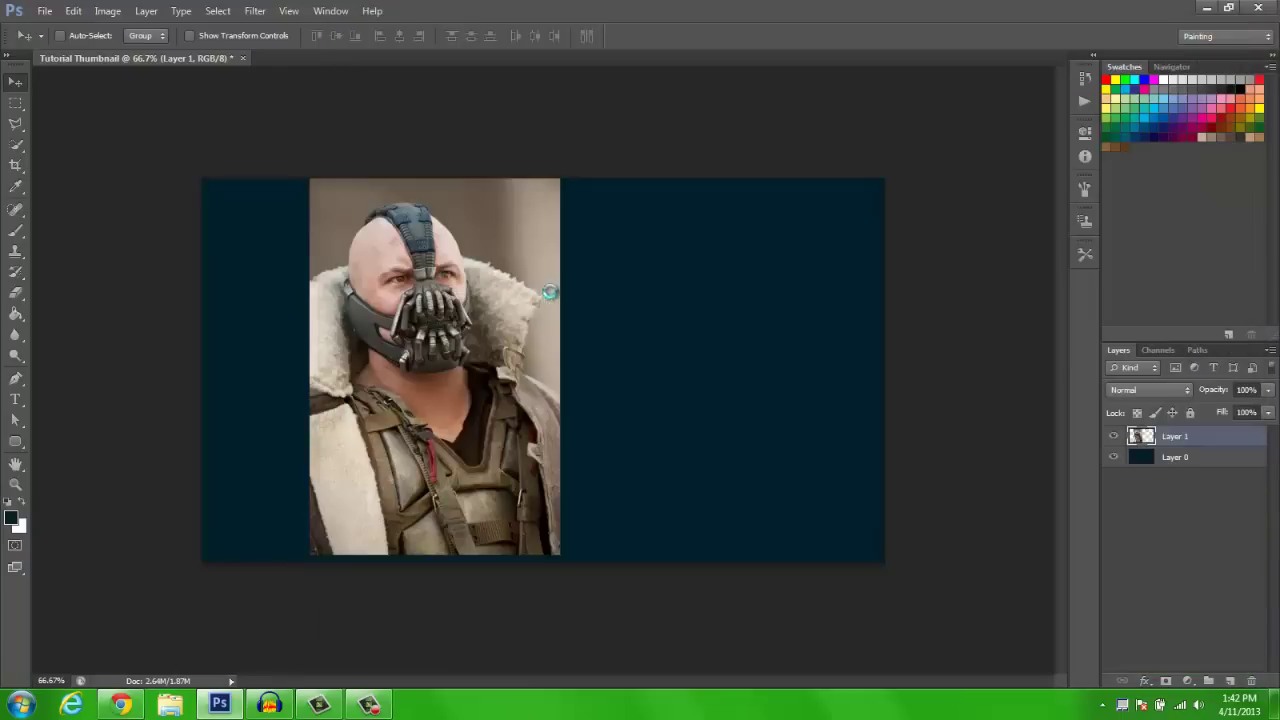
- Copy the entire Dayz Pic 2 image, clear the selection and close its document
key("ctrl+a")
key("ctrl+d")
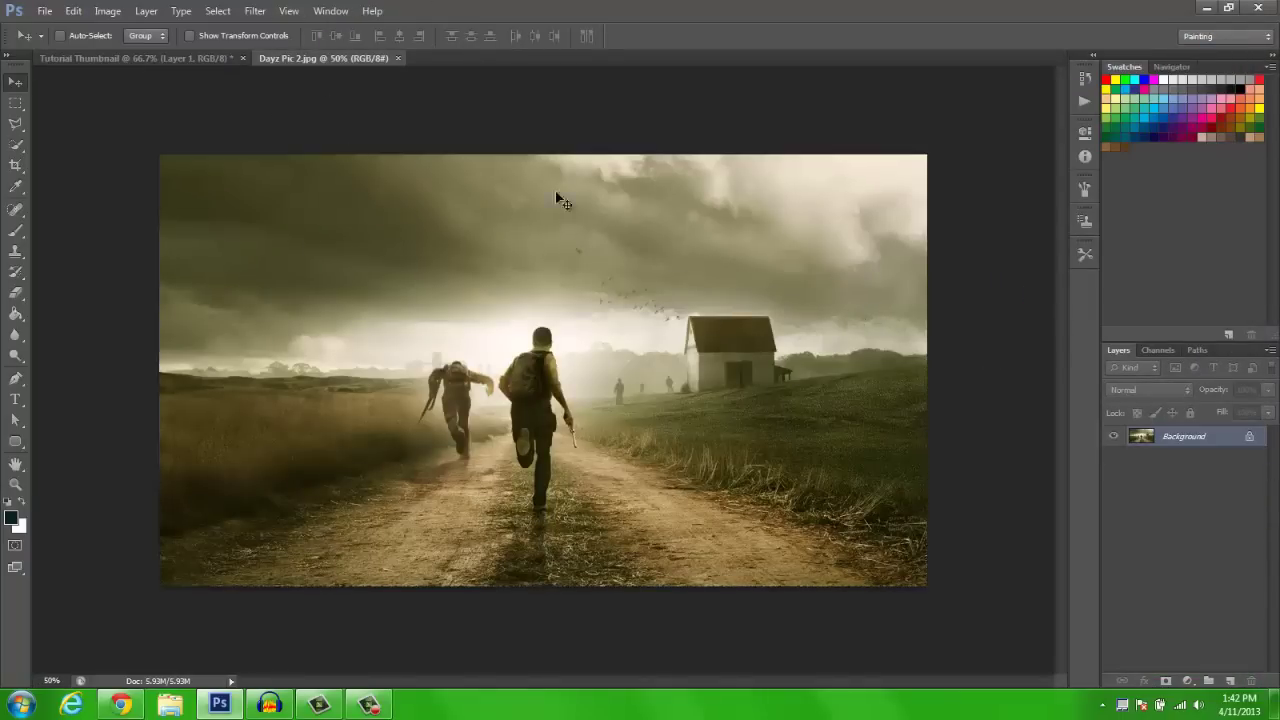
key("ctrl+a")
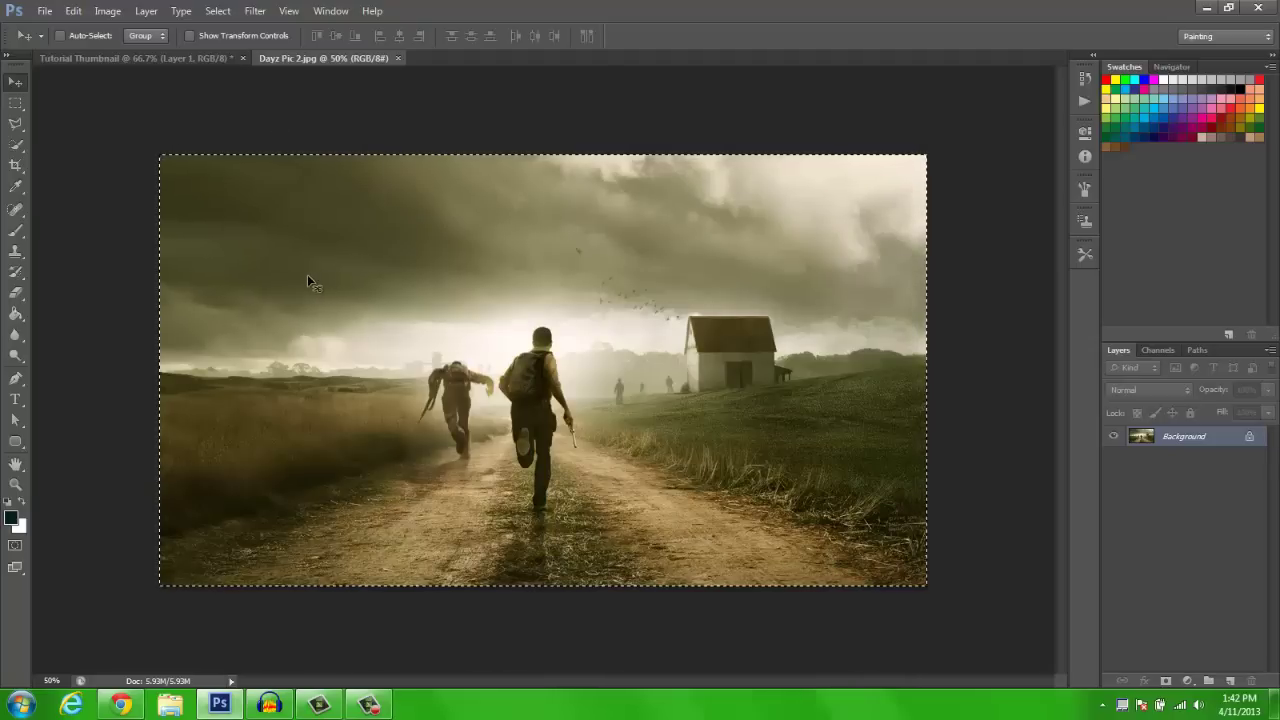
key("ctrl+d")
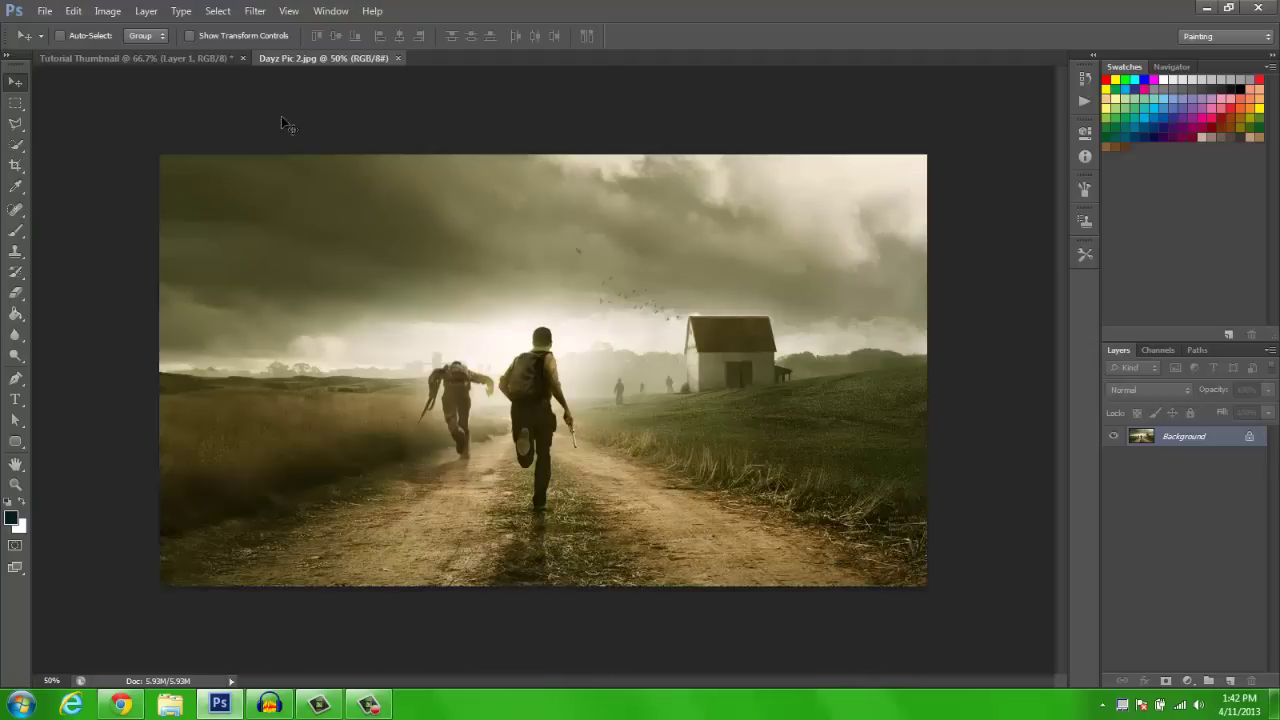
left_click(397, 58)
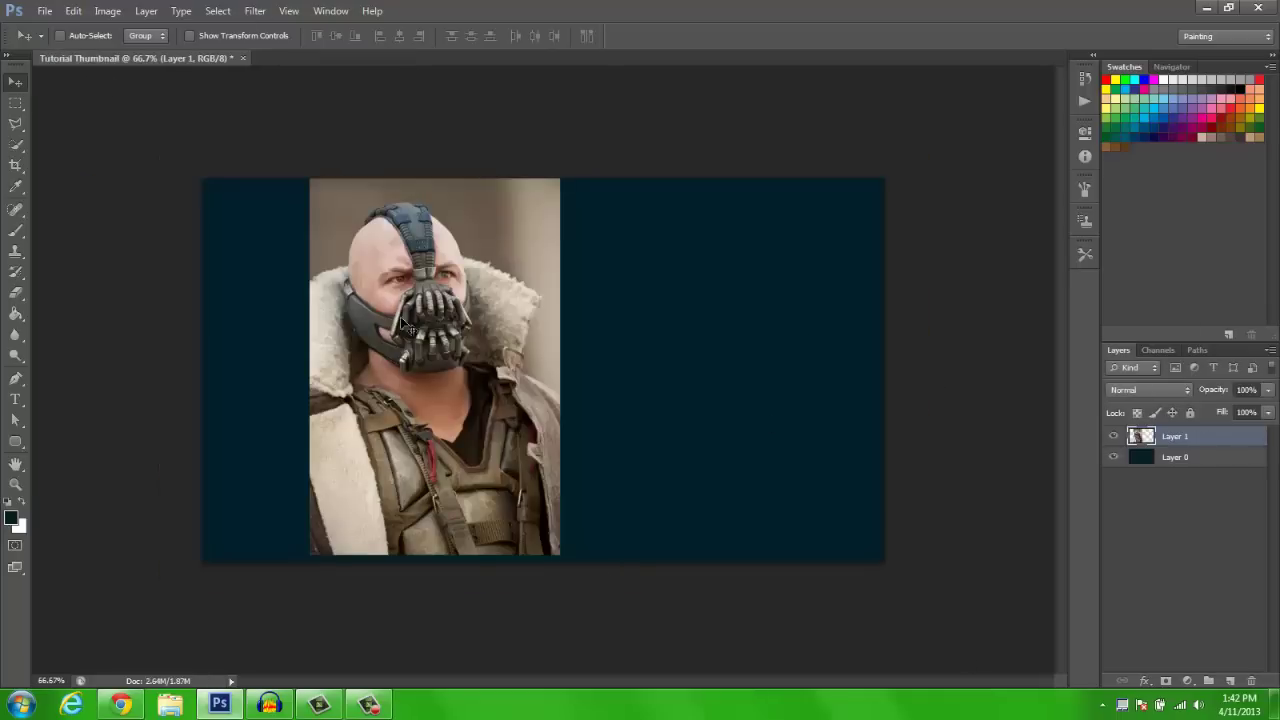
- Delete the Bane layer, paste the copied Dayz picture and scale and position it to cover the whole canvas
key("Delete")
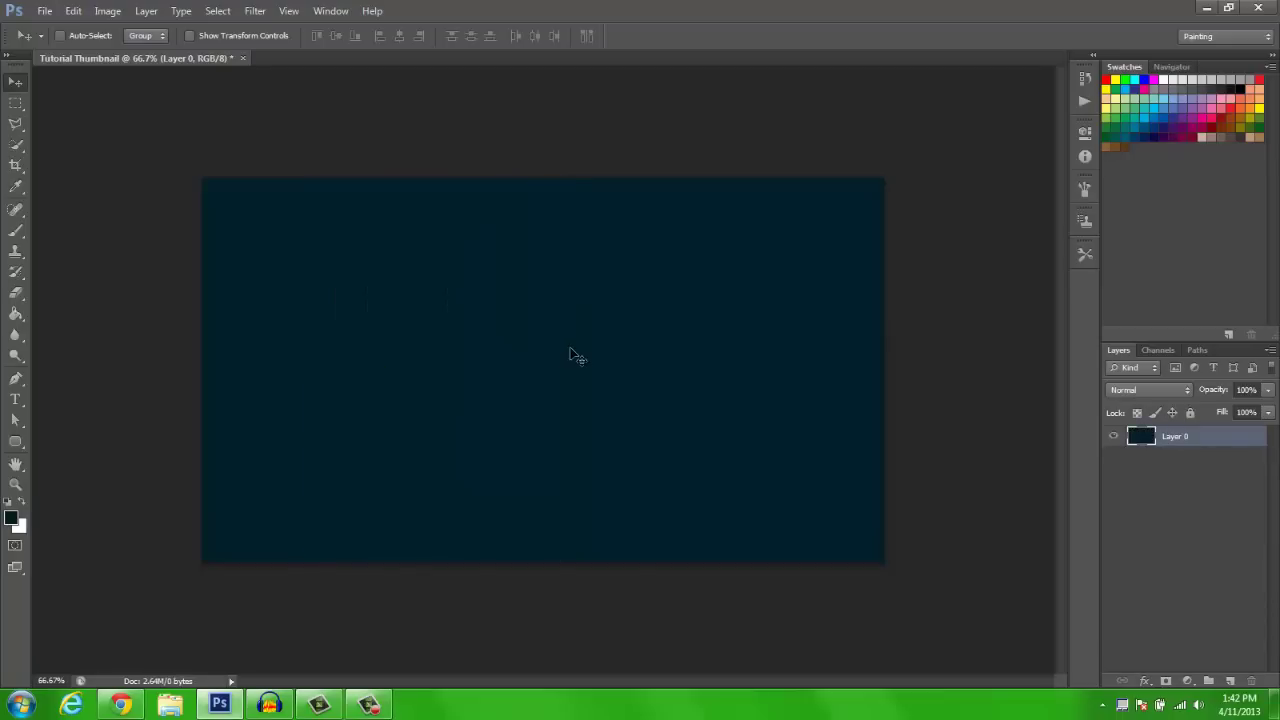
key("ctrl+v")
left_click_drag(703, 338, 613, 220)
key("ctrl+t")
left_click_drag(743, 367, 503, 447)
left_click_drag(857, 166, 586, 343)
key("Return")
left_click_drag(470, 441, 766, 303)
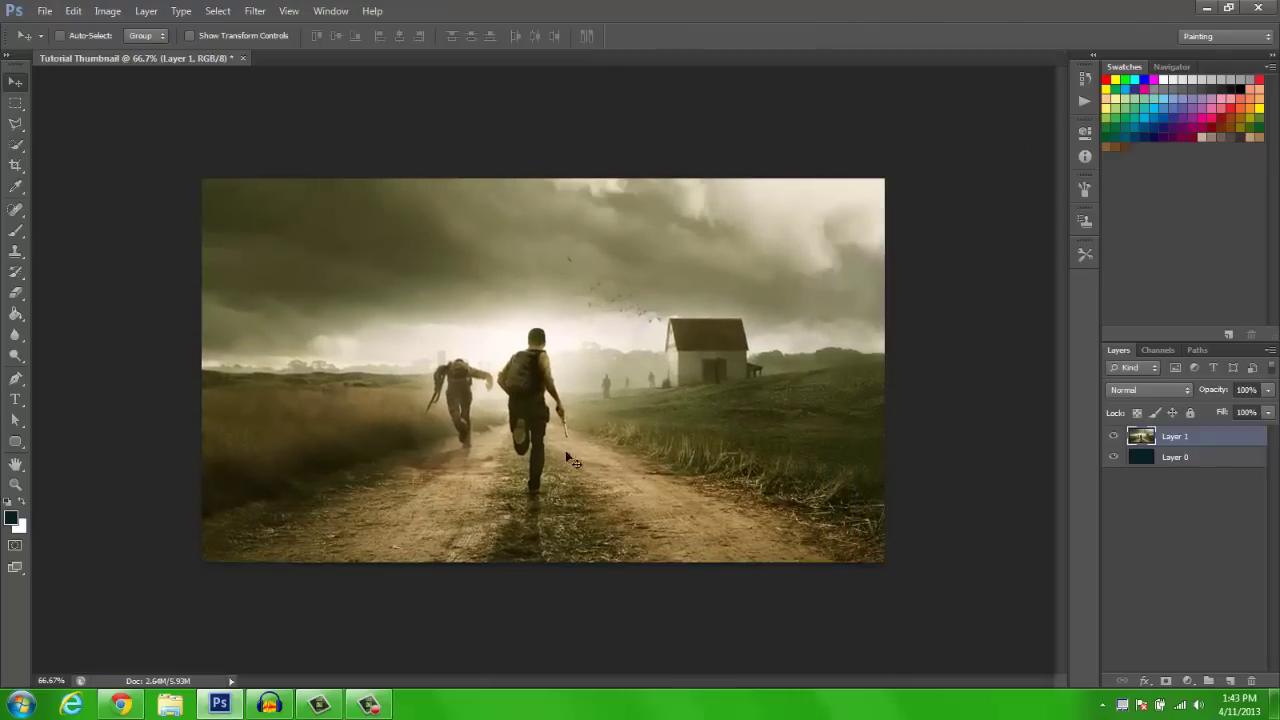
- Toggle Layer 1's visibility, try the Soft Light blend mode on it and return it to Normal
left_click(1113, 436)
left_click(1113, 436)
left_click(1150, 390)
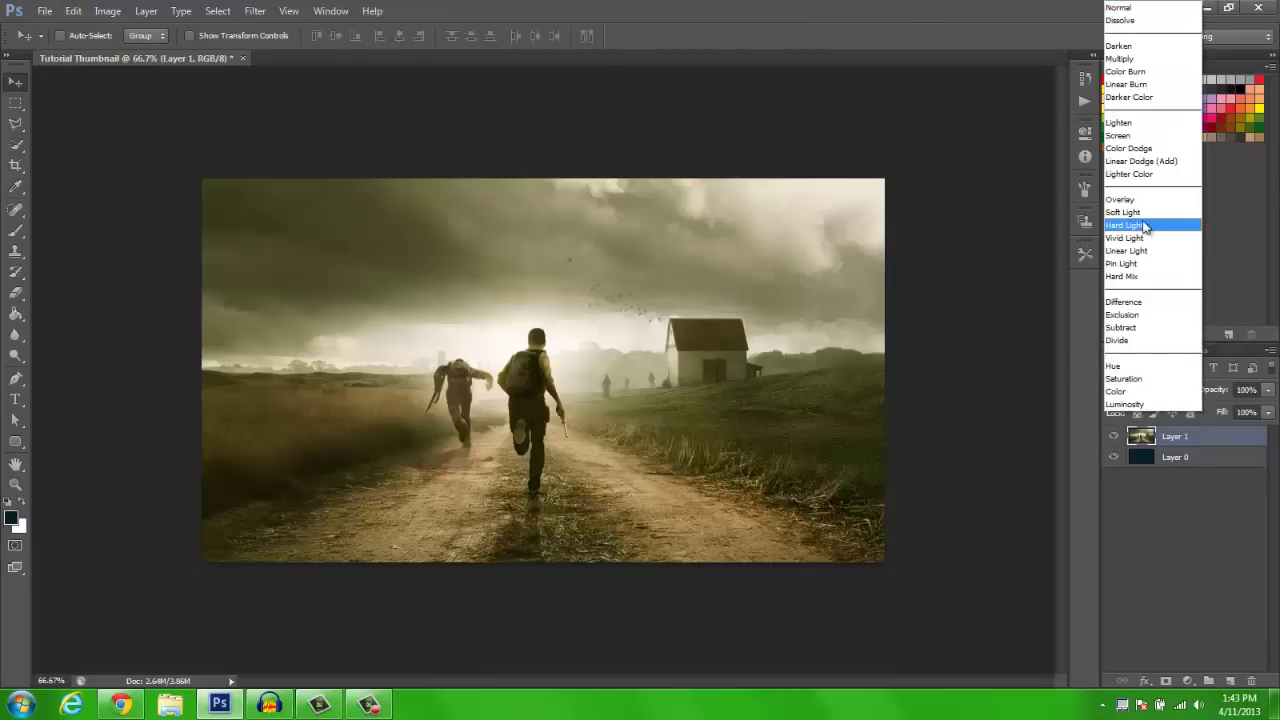
left_click(1138, 212)
left_click(1160, 390)
left_click(1130, 10)
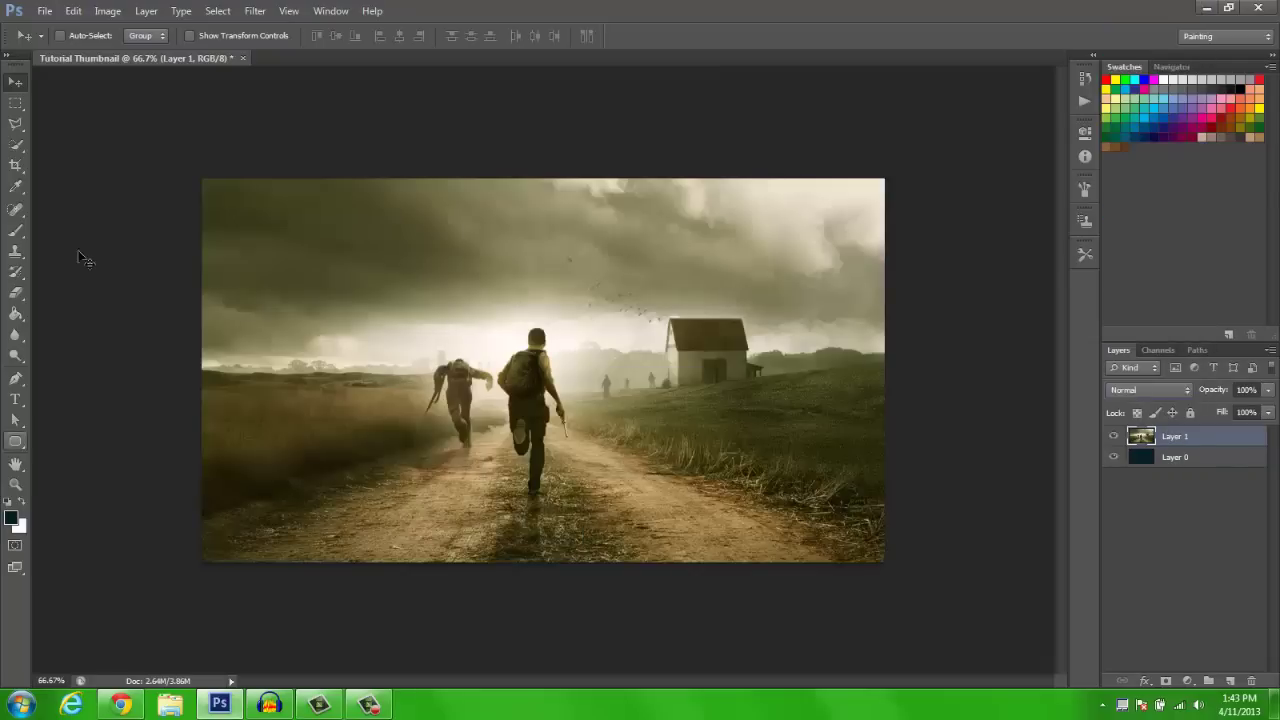
- Change the foreground colour to a very dark olive tone matching the Dayz picture
left_click(12, 520)
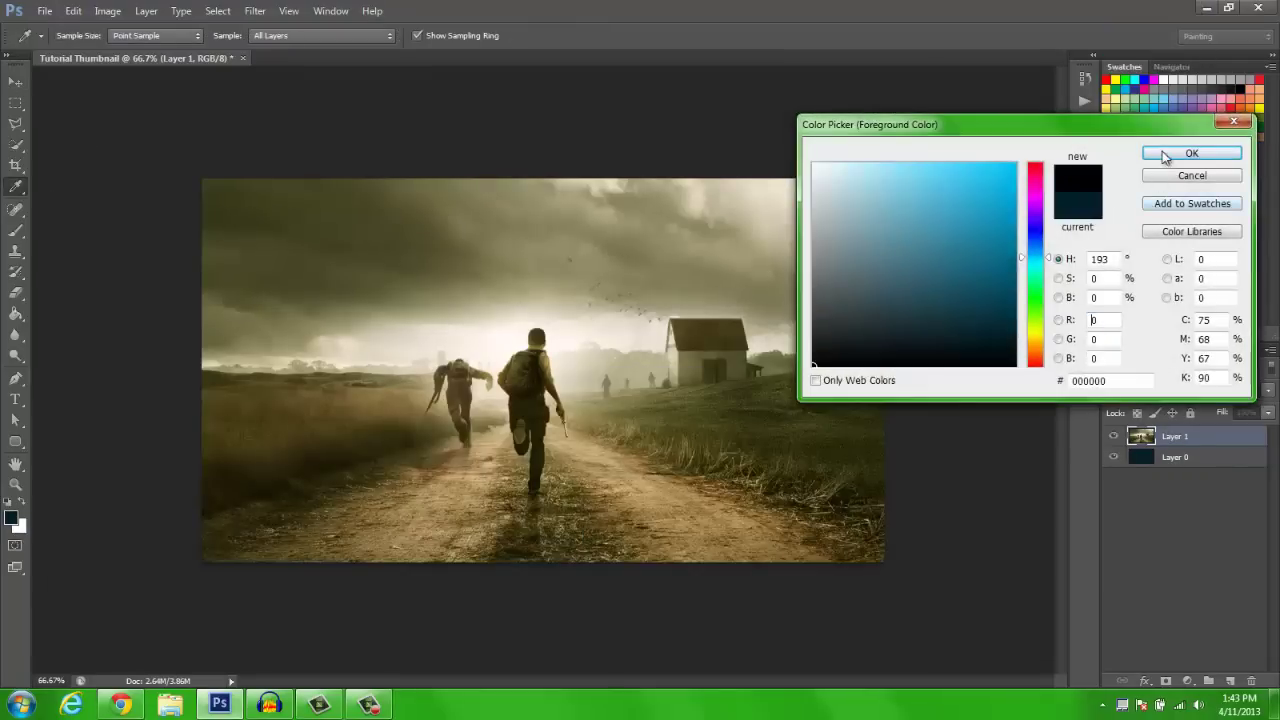
left_click(1169, 152)
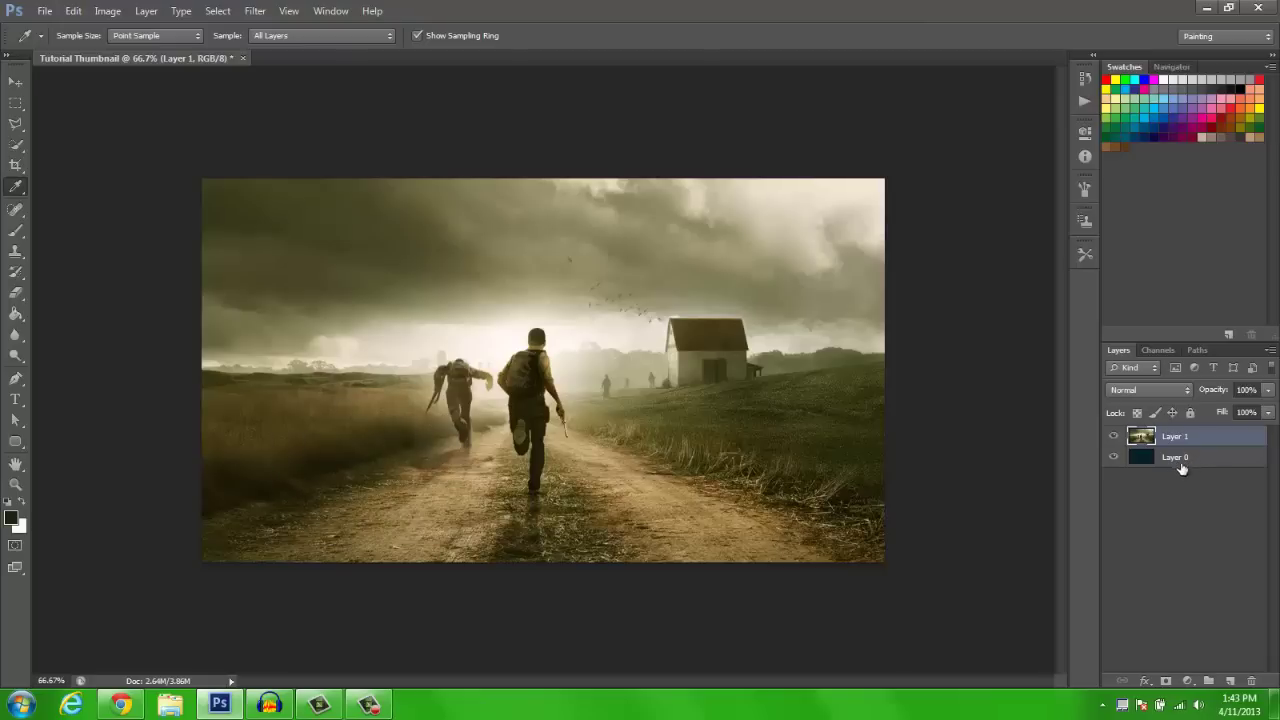
left_click(269, 704)
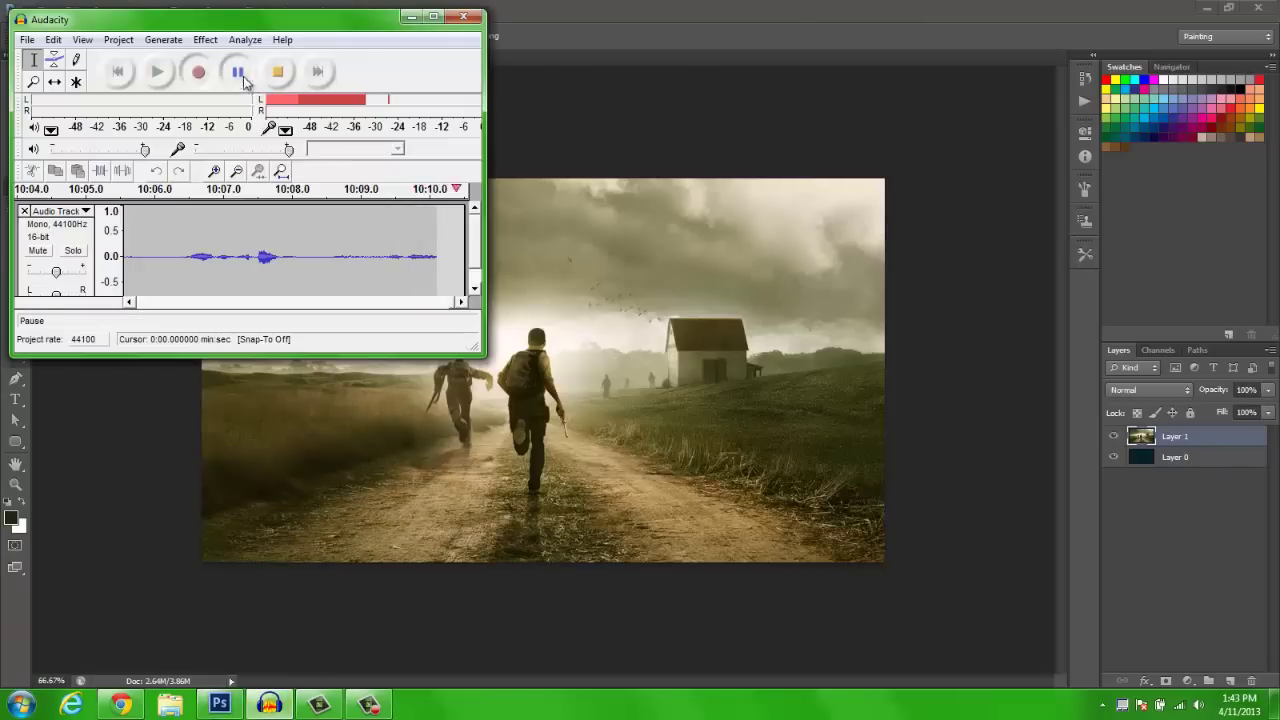
left_click(240, 75)
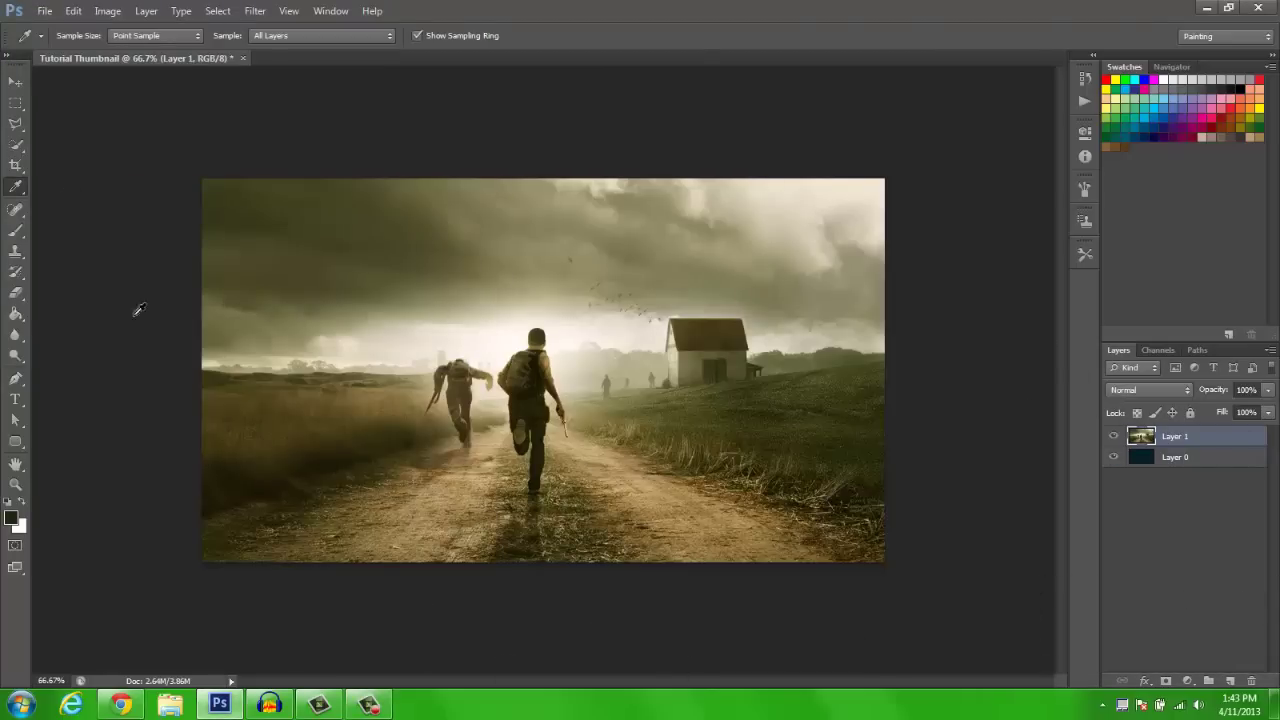
- Sample a dark tone from the Dayz picture and fill Layer 0 with it while Layer 1 is hidden, then show Layer 1 again
left_click_drag(345, 466, 345, 458)
left_click_drag(535, 411, 520, 534)
left_click(1113, 436)
left_click(1183, 457)
key("g")
left_click(397, 371)
left_click(15, 81)
left_click(1180, 437)
left_click(1113, 436)
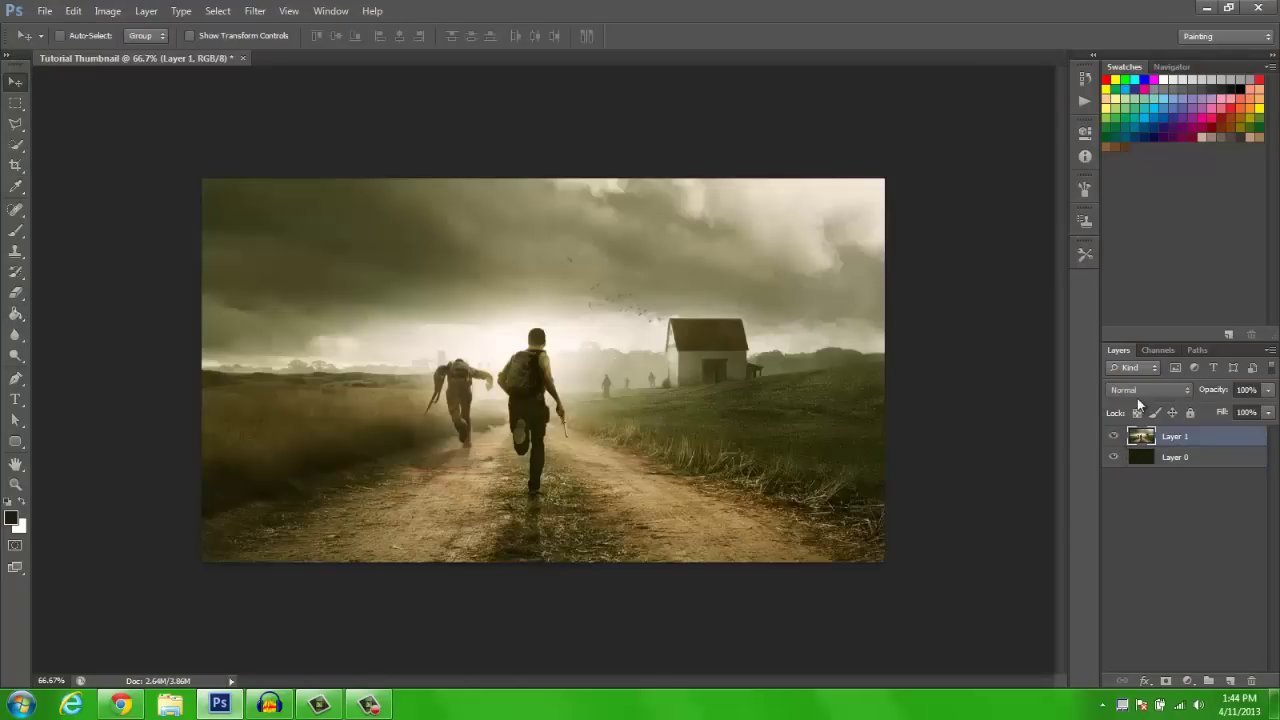
- Compare blend modes such as Soft Light on the Dayz picture in Layer 1 and settle on Color Dodge
left_click(1141, 393)
left_click(1132, 156)
key("Down")
key("Up")
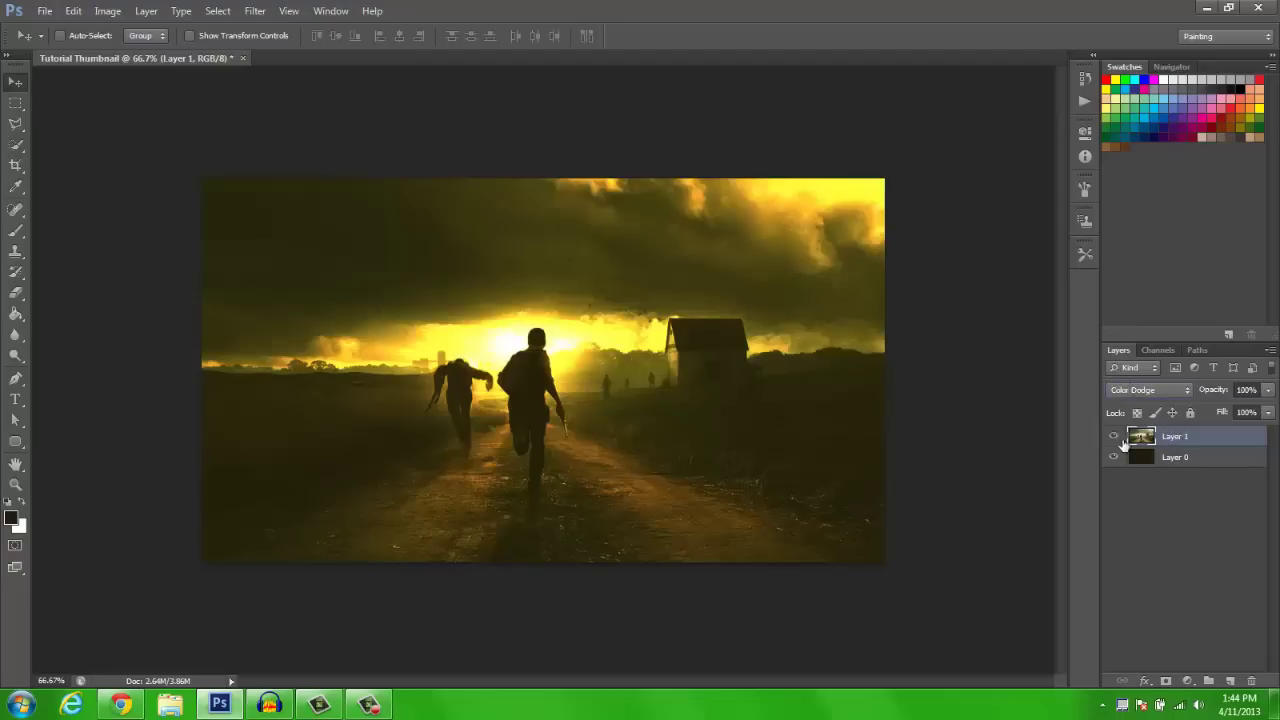
left_click(1148, 390)
left_click(1137, 214)
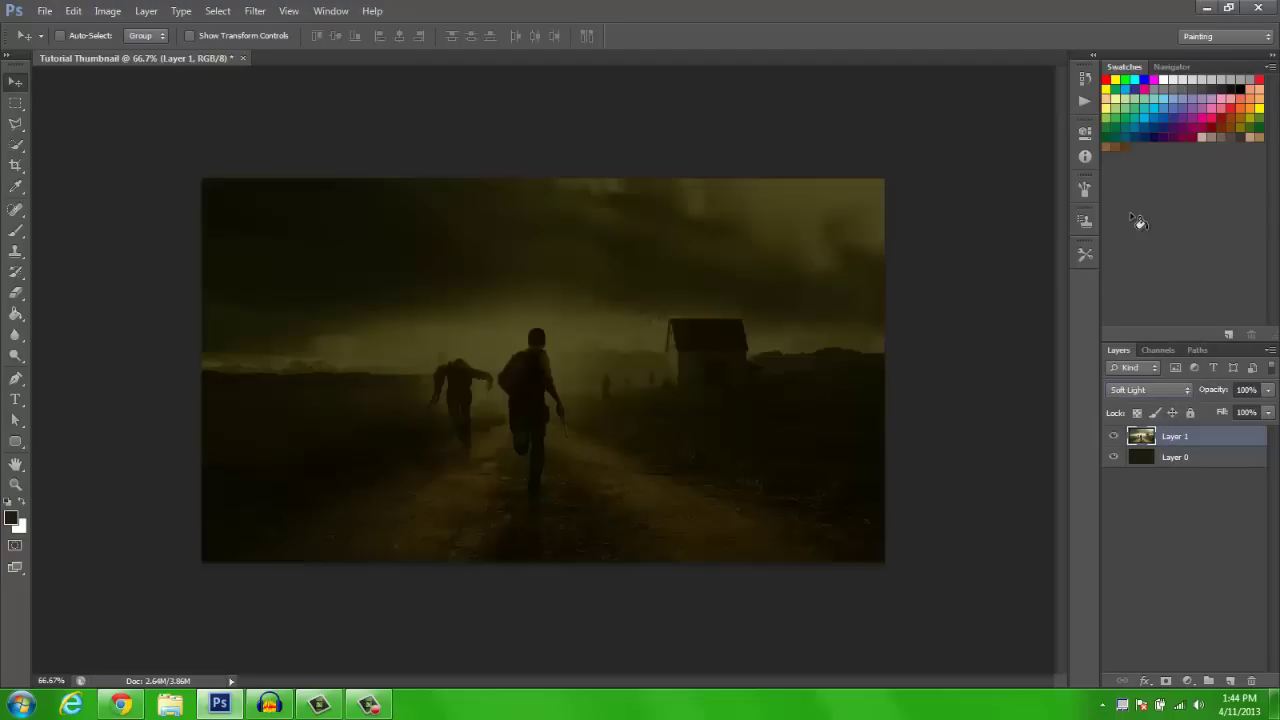
left_click(1160, 389)
left_click(1136, 147)
left_click(1205, 515)
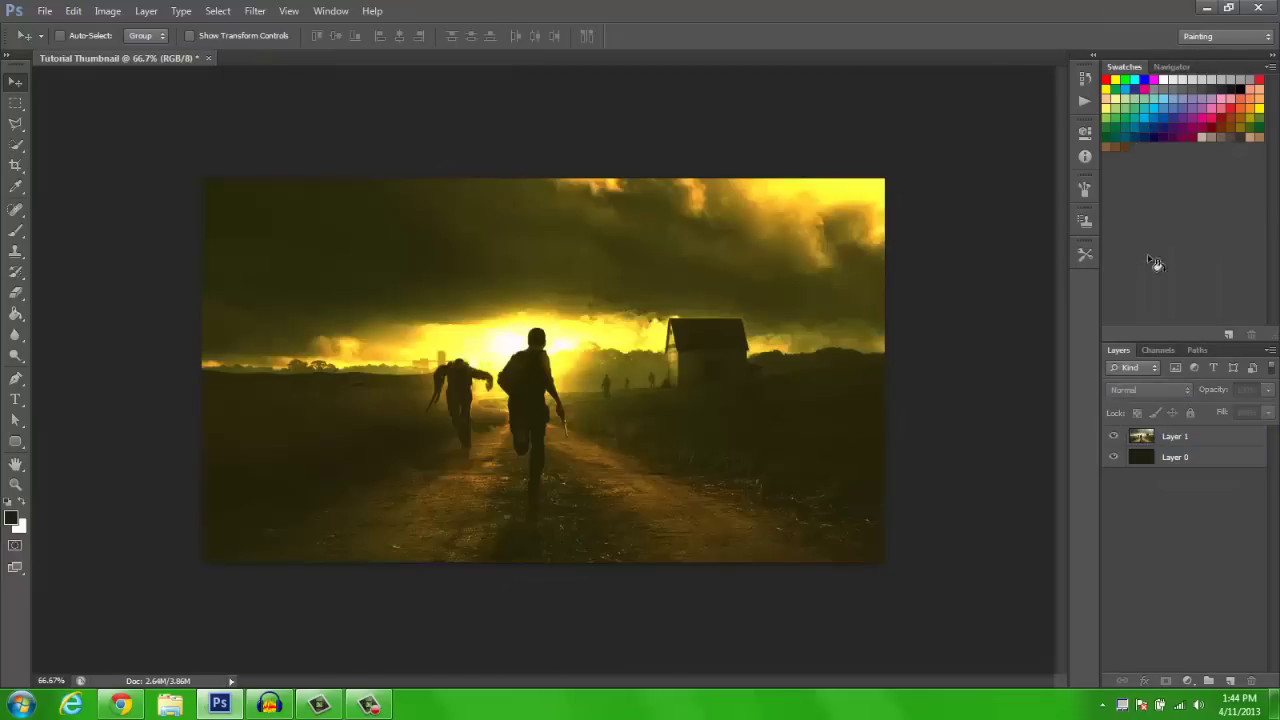
left_click(1202, 441)
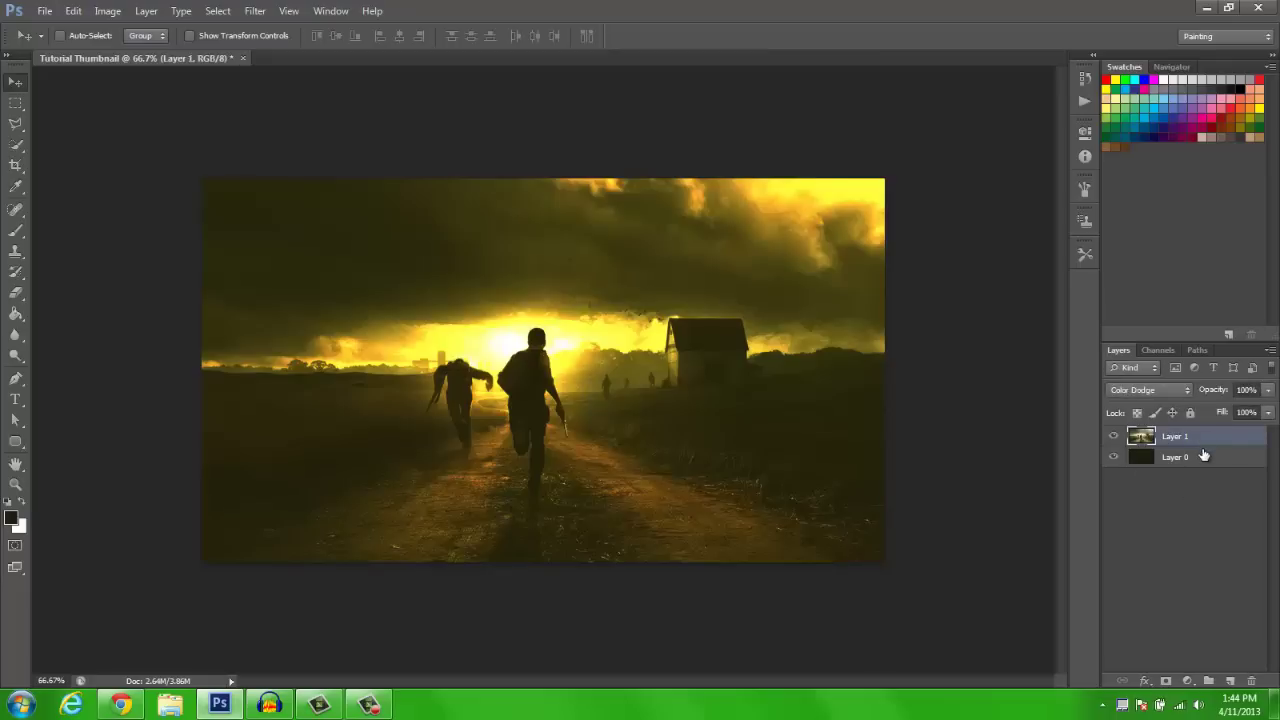
- Add a white "DayZ" title in the COUTURE font at 60 pt and place it over the sky
key("t")
key("alt+t")
left_click(520, 40)
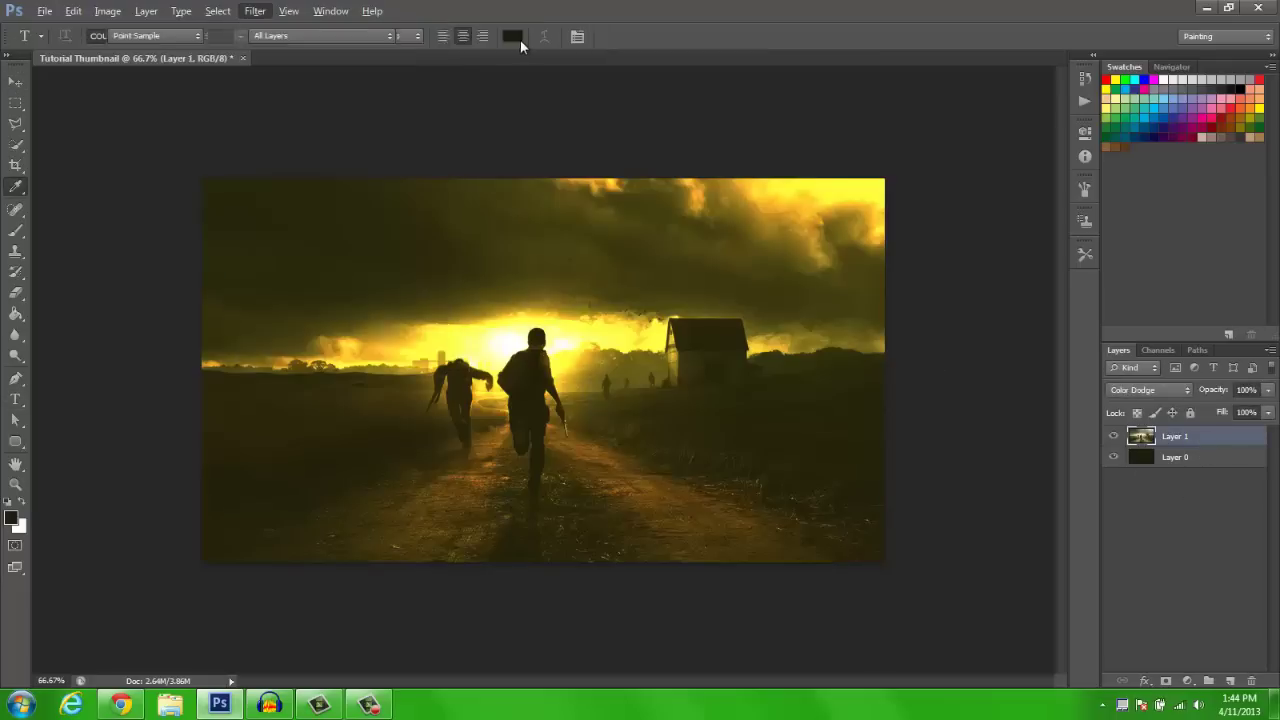
left_click(814, 165)
left_click(1192, 153)
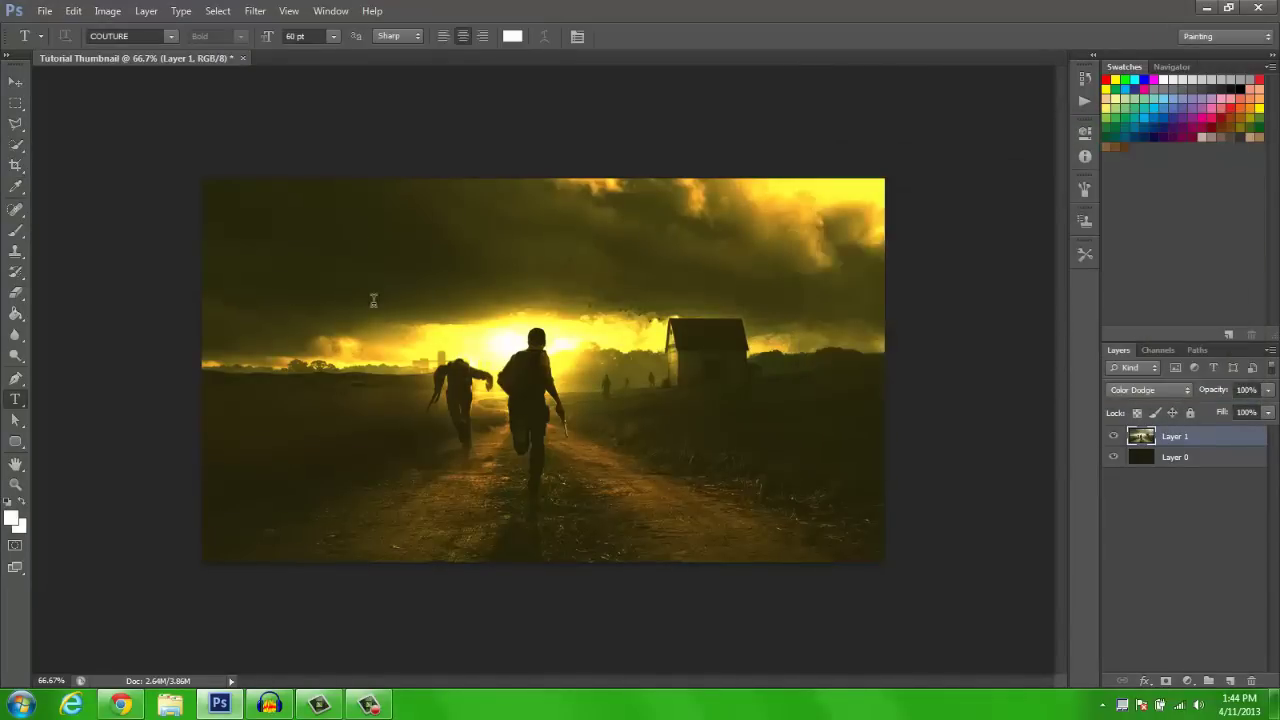
left_click(373, 302)
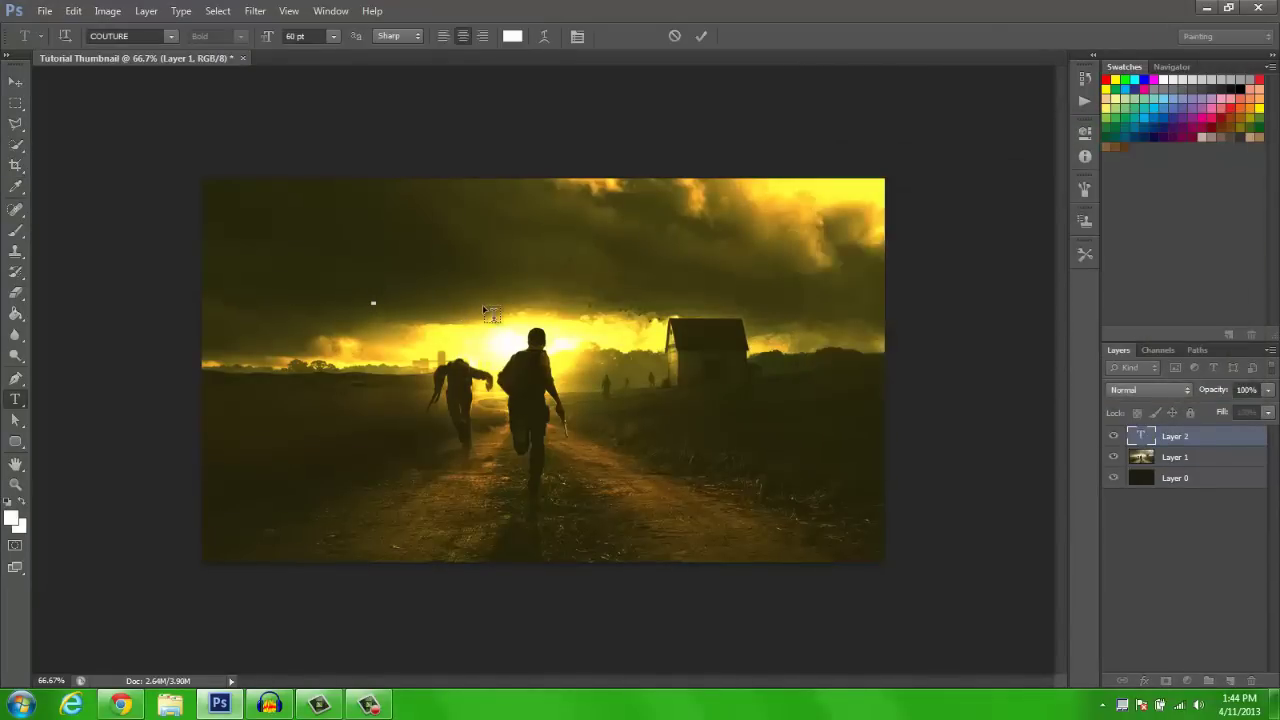
type("DAYZ")
left_click(15, 81)
left_click_drag(412, 185, 494, 203)
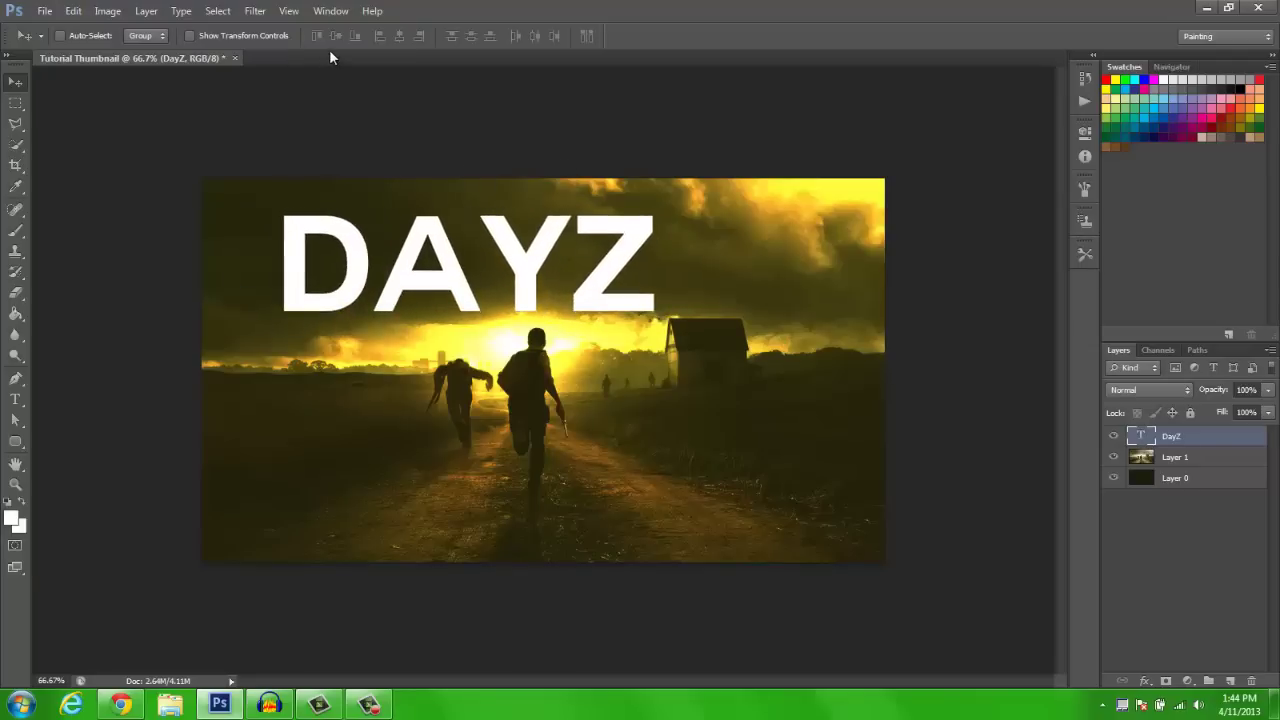
- Try the DayZ title at 36 pt, set it to 72 pt and centre it across the upper part of the canvas
key("t")
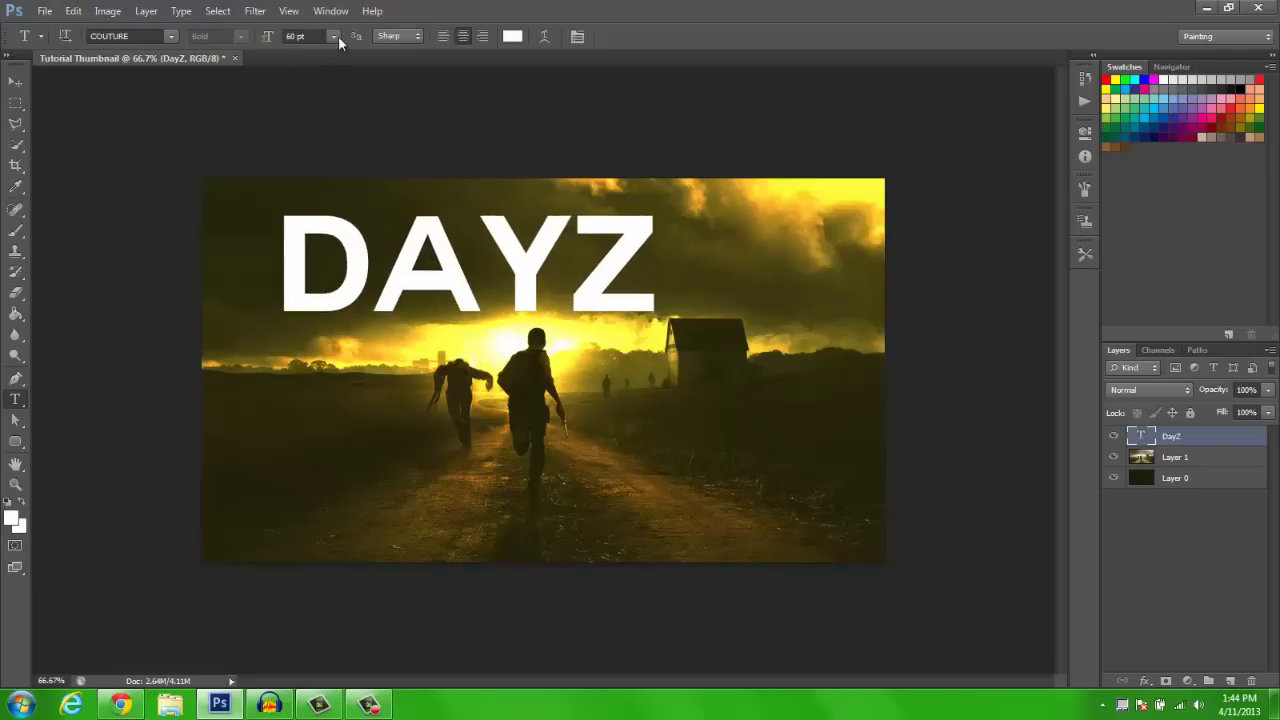
left_click(334, 38)
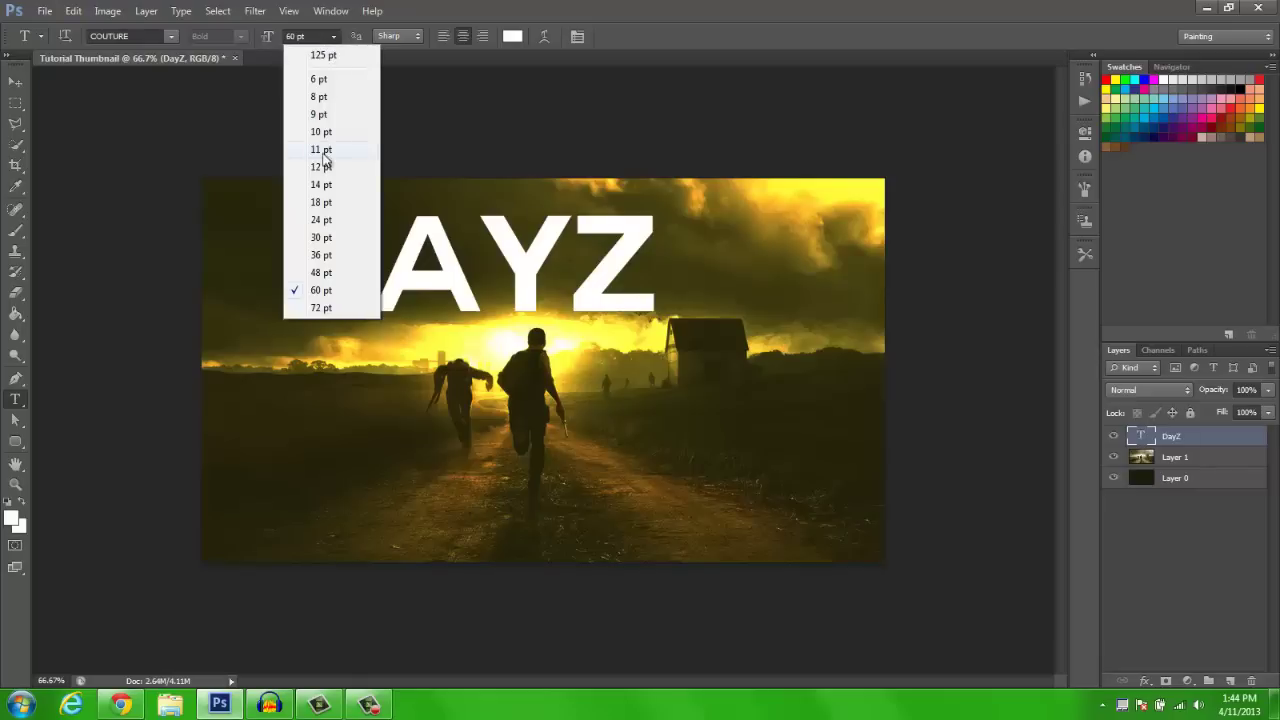
left_click(341, 255)
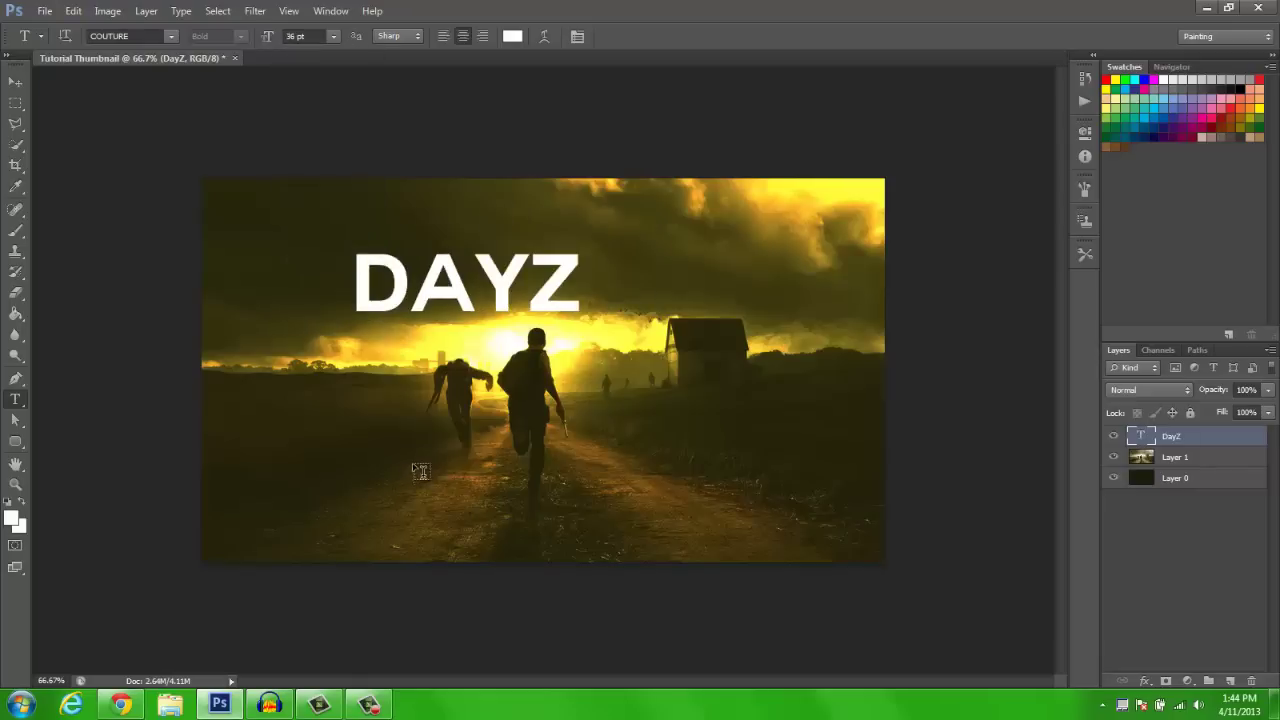
left_click(330, 40)
left_click(343, 309)
key("v")
left_click_drag(529, 210, 597, 213)
left_click_drag(595, 212, 597, 214)
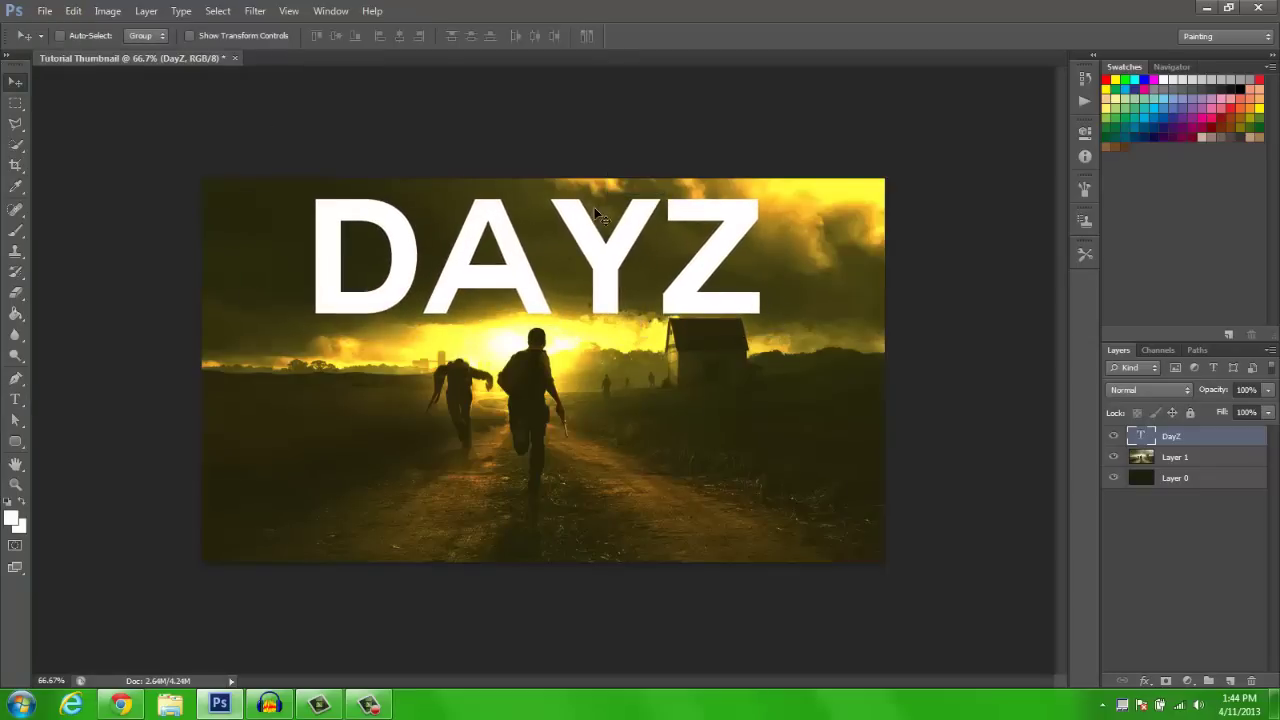
left_click(368, 705)
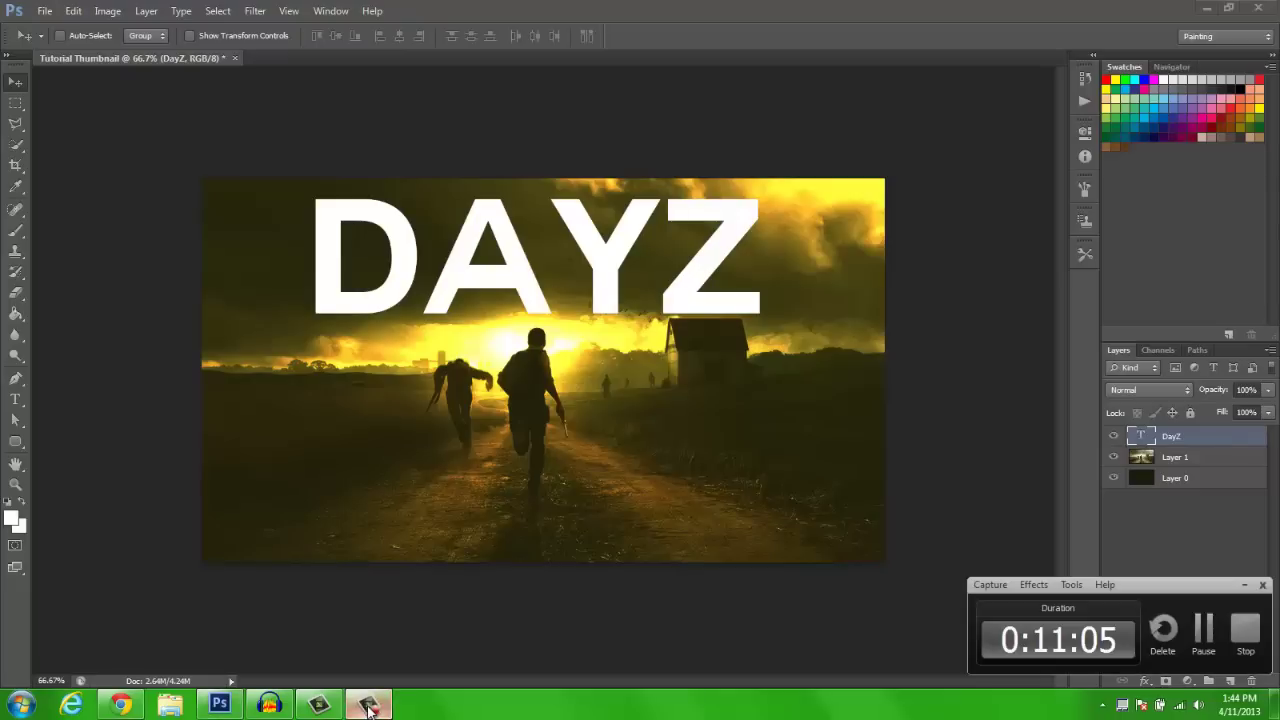
left_click(368, 708)
left_click(372, 710)
left_click(372, 710)
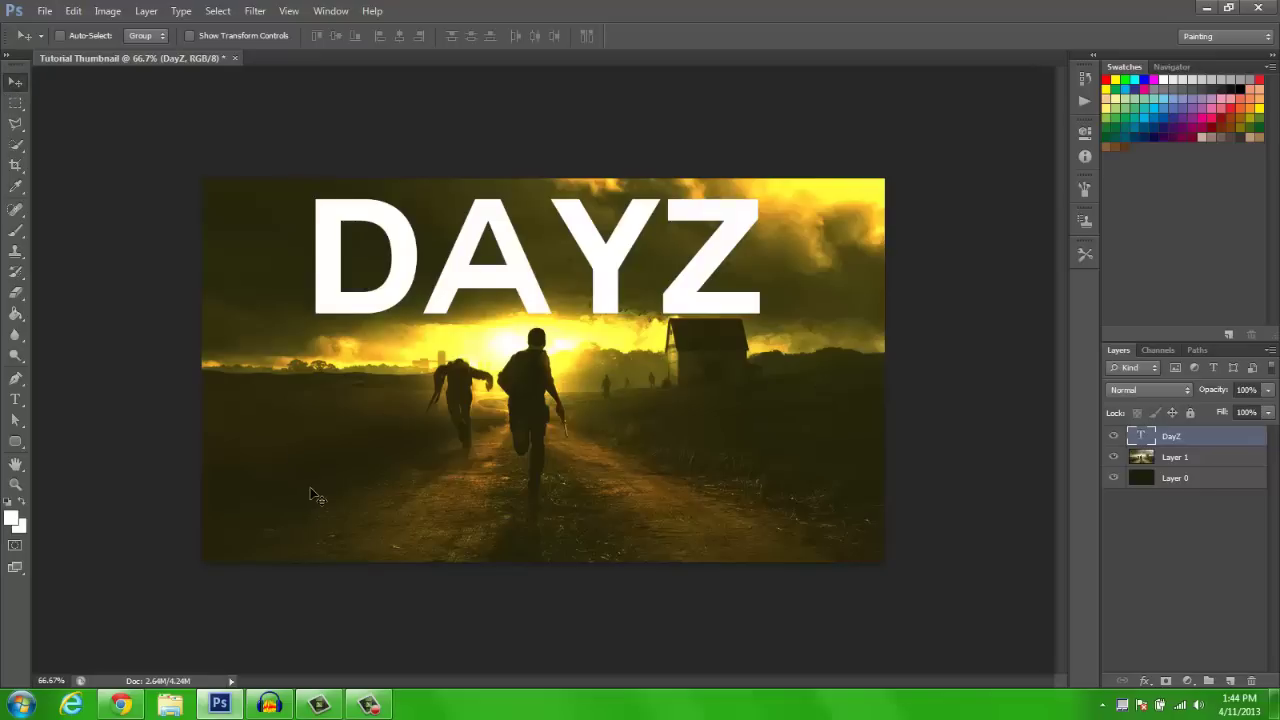
- Add a white "With Subscribers" text line in the COUTURE font at 72 pt over the lower part of the picture
key("t")
left_click(302, 512)
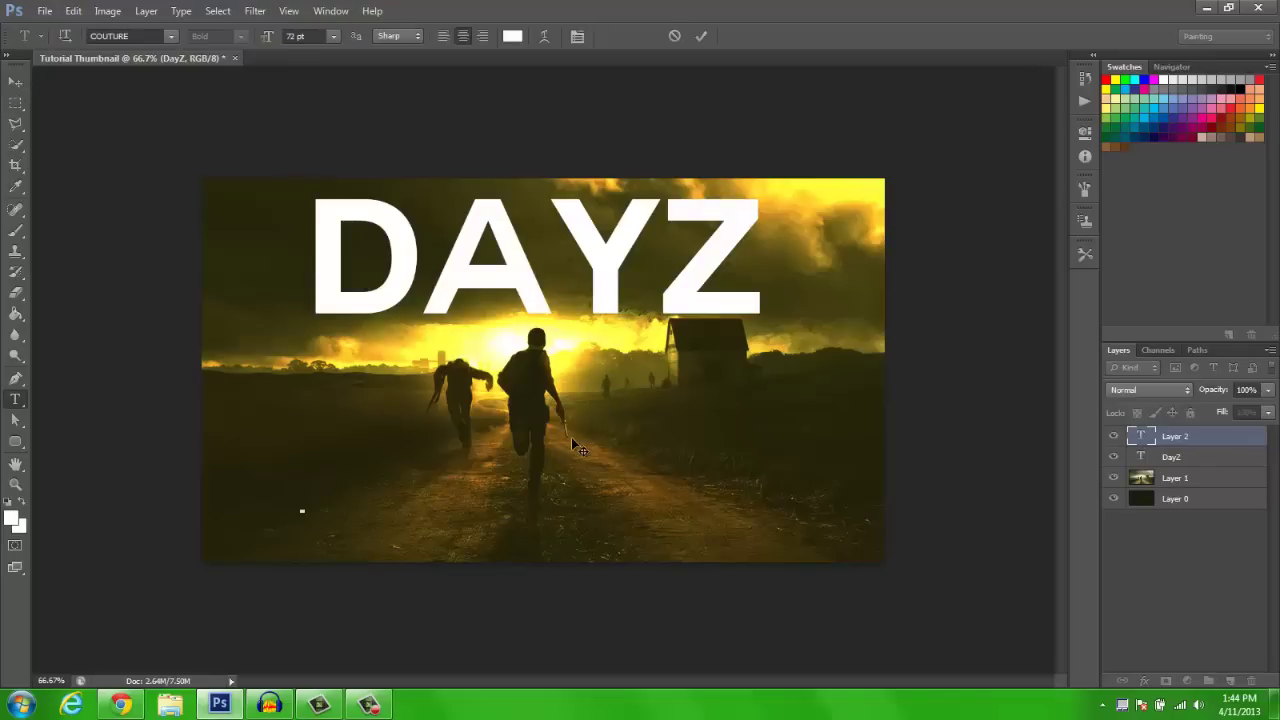
type("WITH SBU")
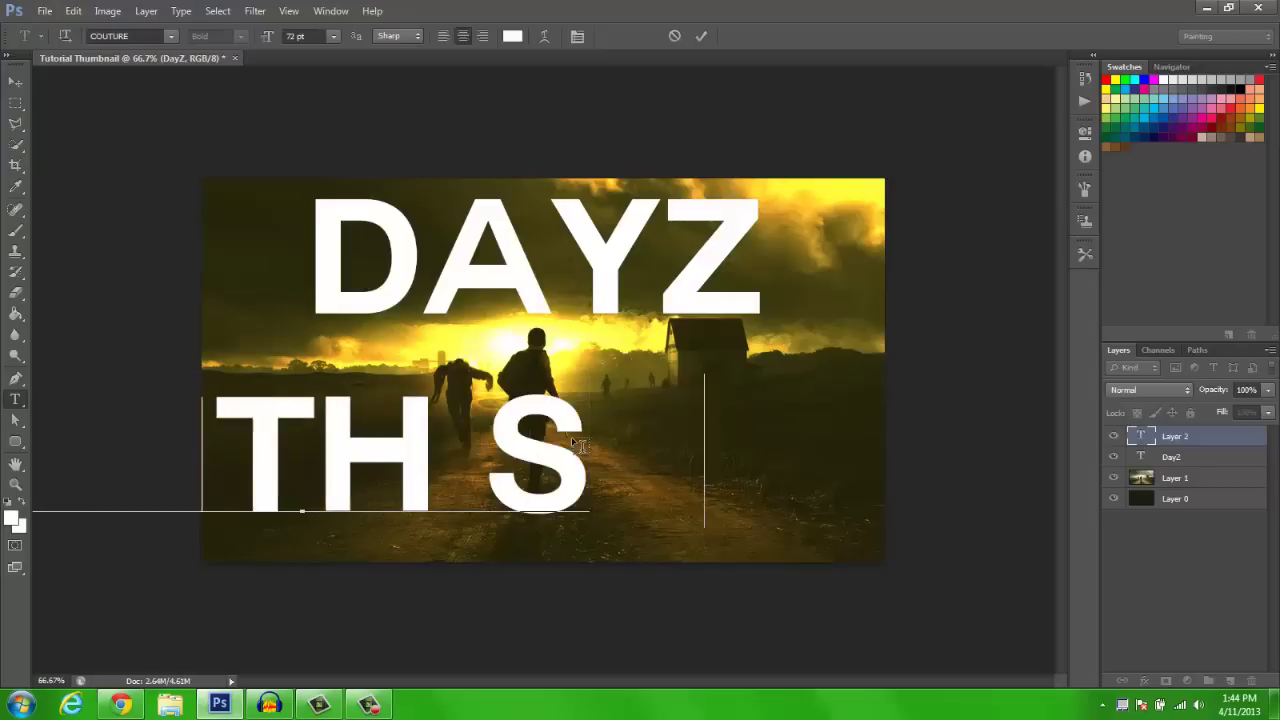
key("BackSpace")
key("BackSpace")
type("UBSCRIBE")
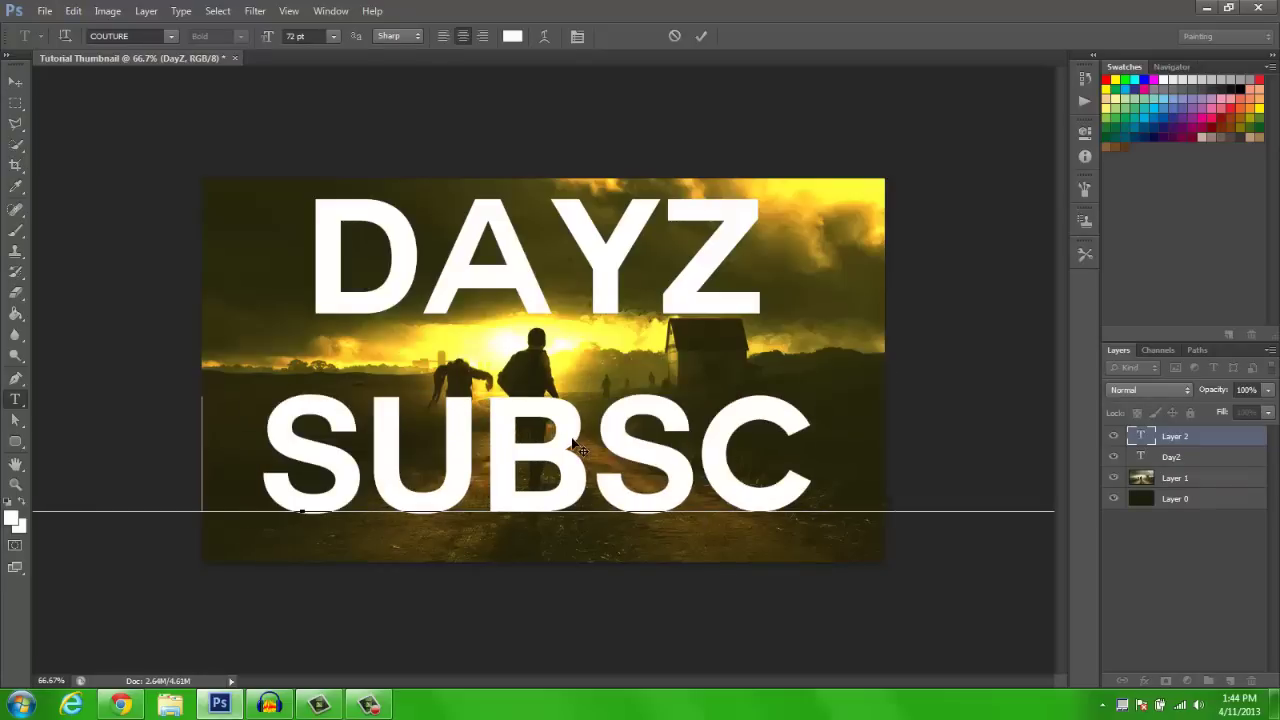
key("ctrl+Return")
- Reduce the "With Subscribers" text to 14 pt and place it beside the running man, near the picture's right edge
left_click(333, 36)
left_click(343, 238)
left_click(333, 36)
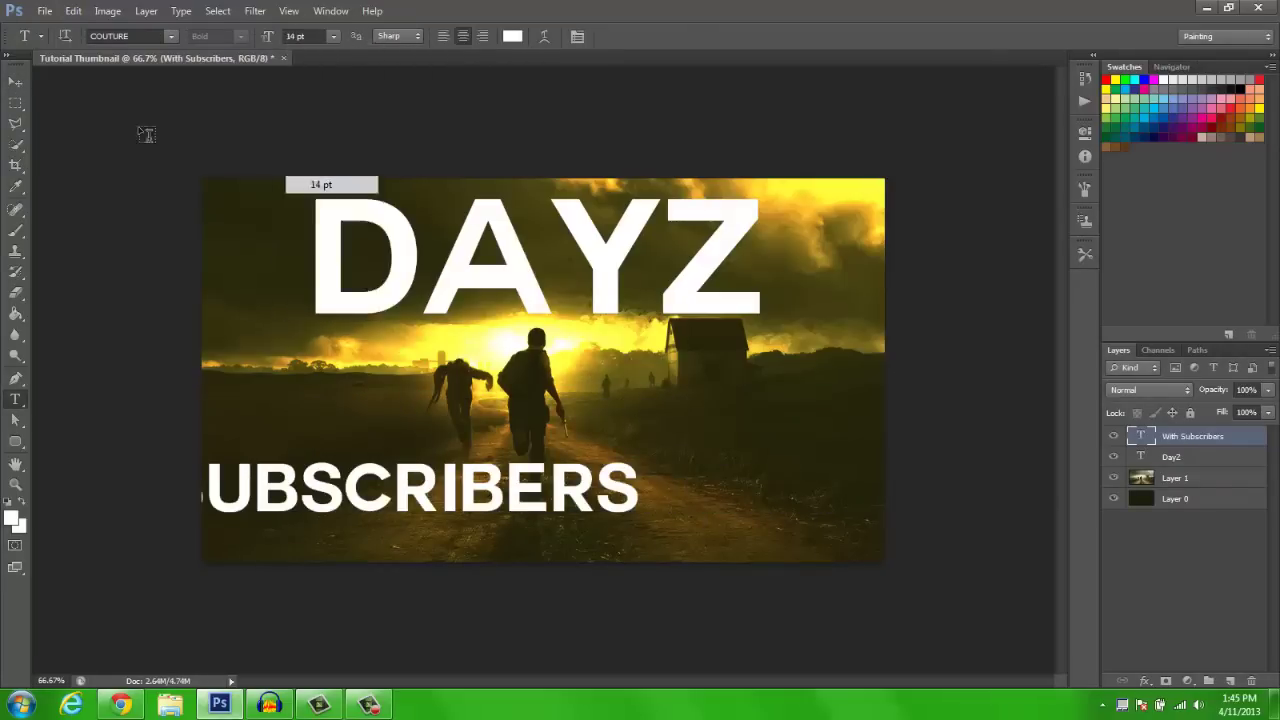
left_click(330, 184)
left_click(13, 84)
left_click_drag(299, 406, 711, 338)
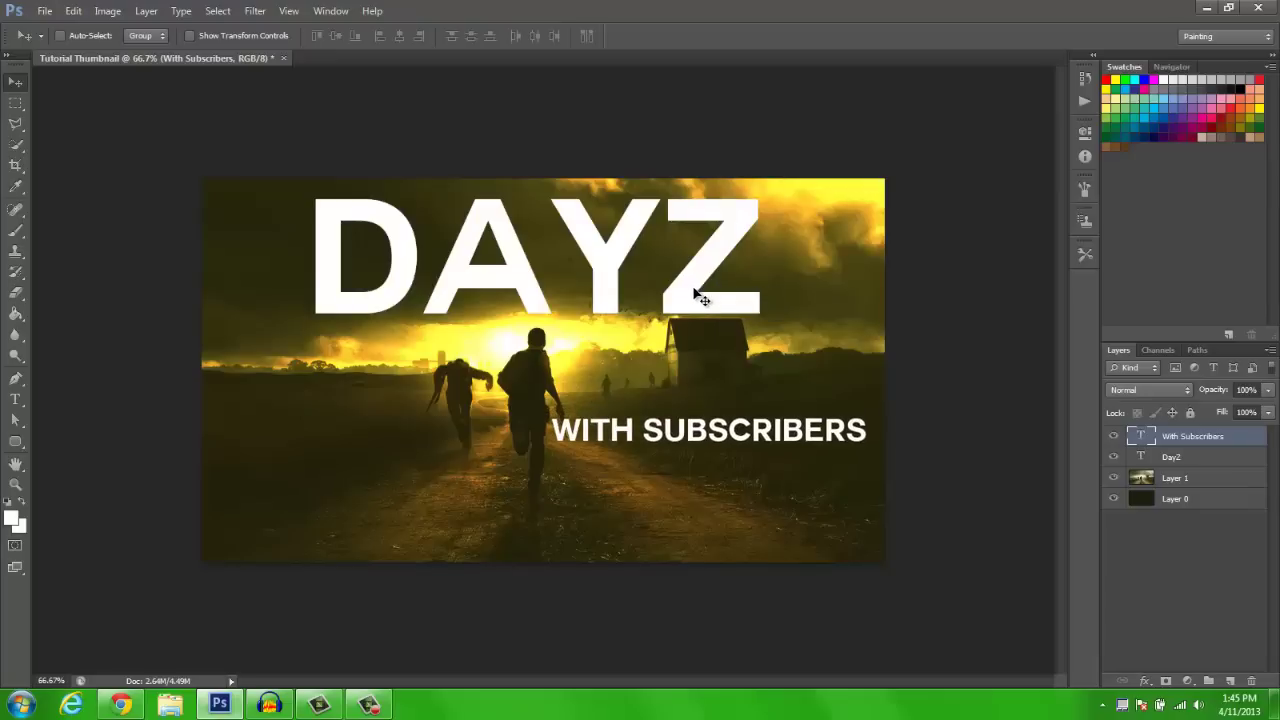
mouse_move(645, 434)
left_mouse_down()
mouse_move(653, 377)
mouse_move(648, 425)
mouse_move(660, 433)
left_mouse_up()
- Add a white "Episode N°1" text line in the COUTURE font at 14 pt in the picture's lower-left corner
key("t")
left_click(304, 520)
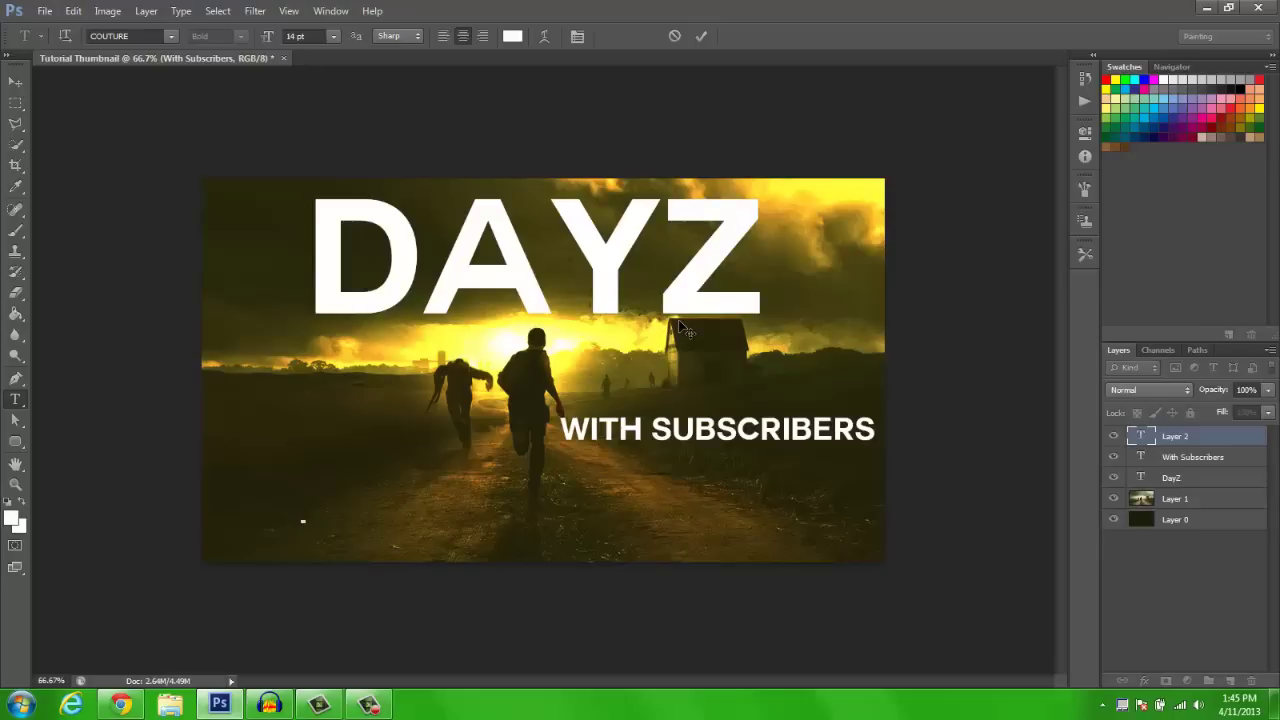
type("EPI")
type("SODE N°1")
key("BackSpace")
type("N°1")
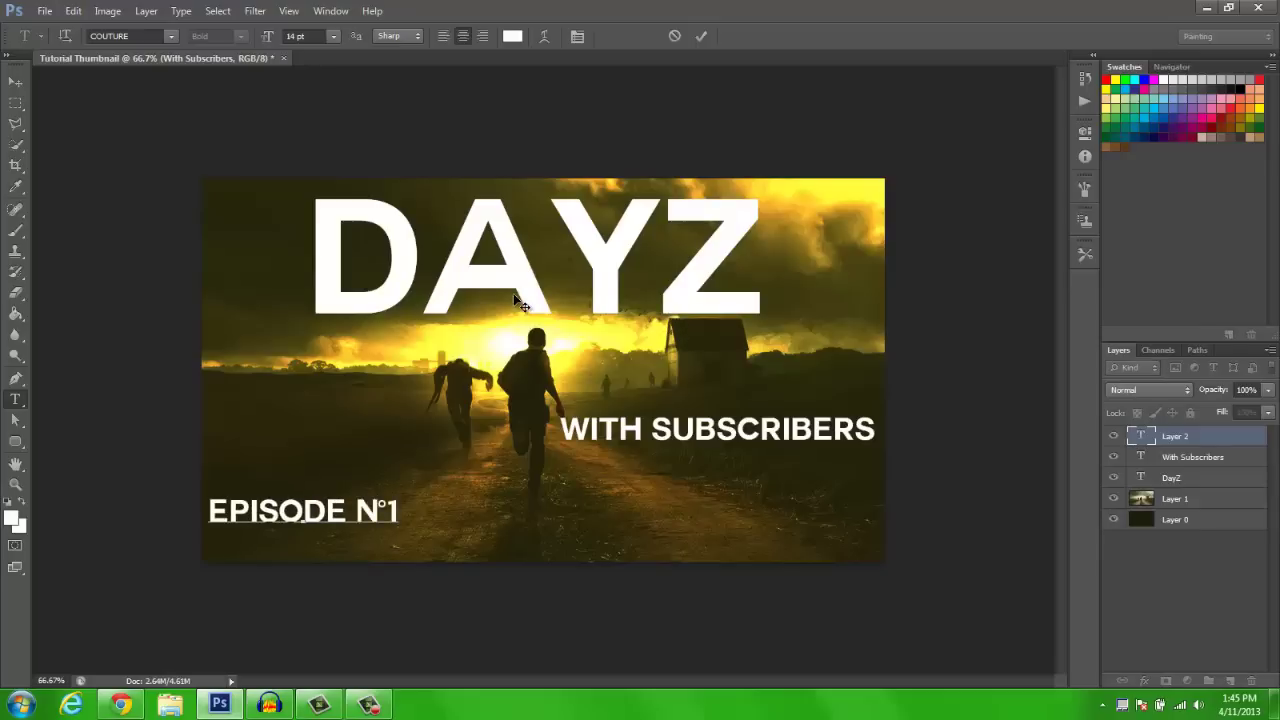